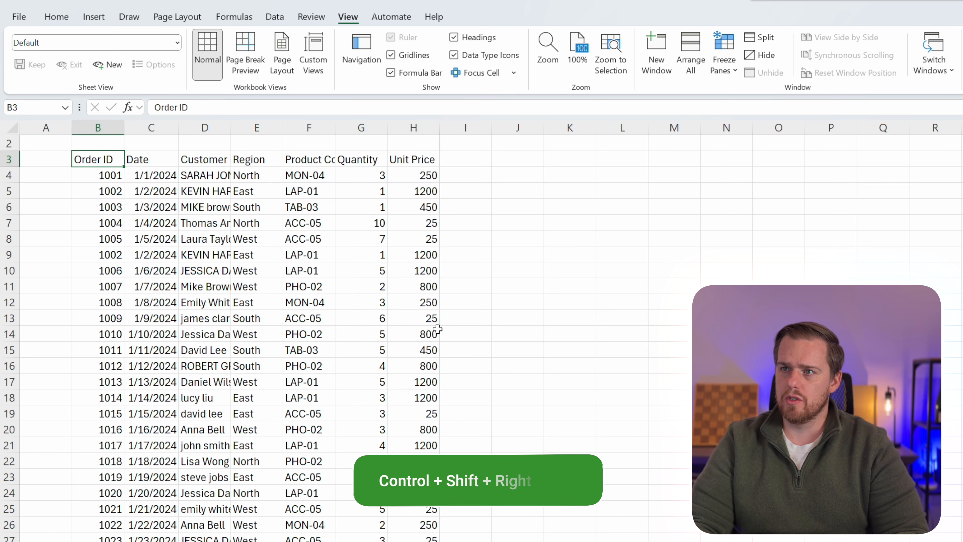
Format the header row B3:H3 with a blue fill and bold white text
key("ctrl+shift+Right")
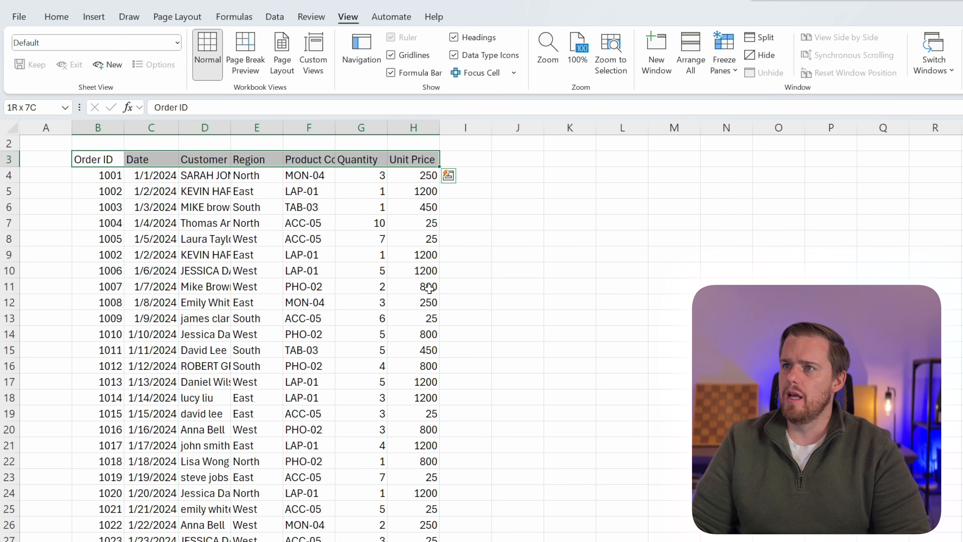
left_click(57, 16)
left_click(242, 64)
left_click(269, 129)
left_click(270, 63)
left_click(260, 113)
left_click(215, 203)
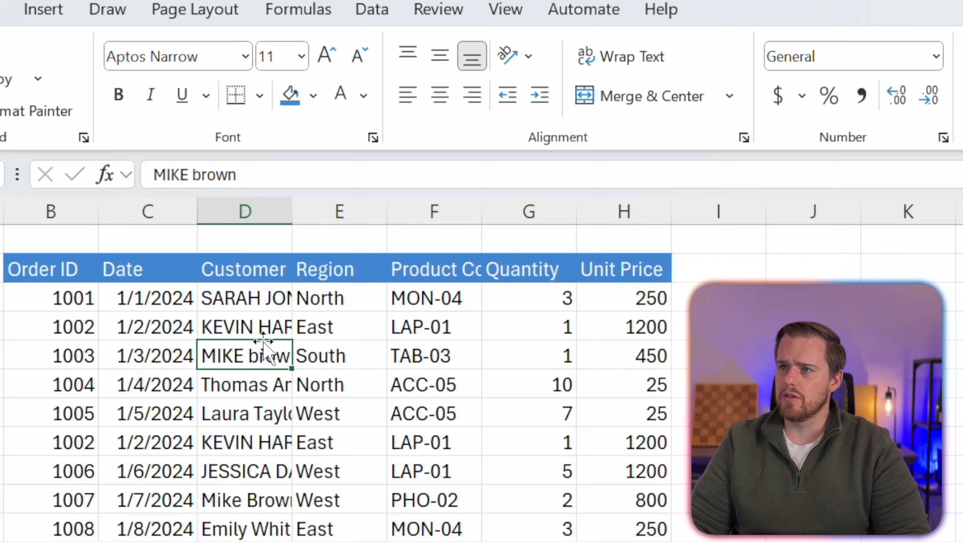
left_click_drag(57, 272, 621, 269)
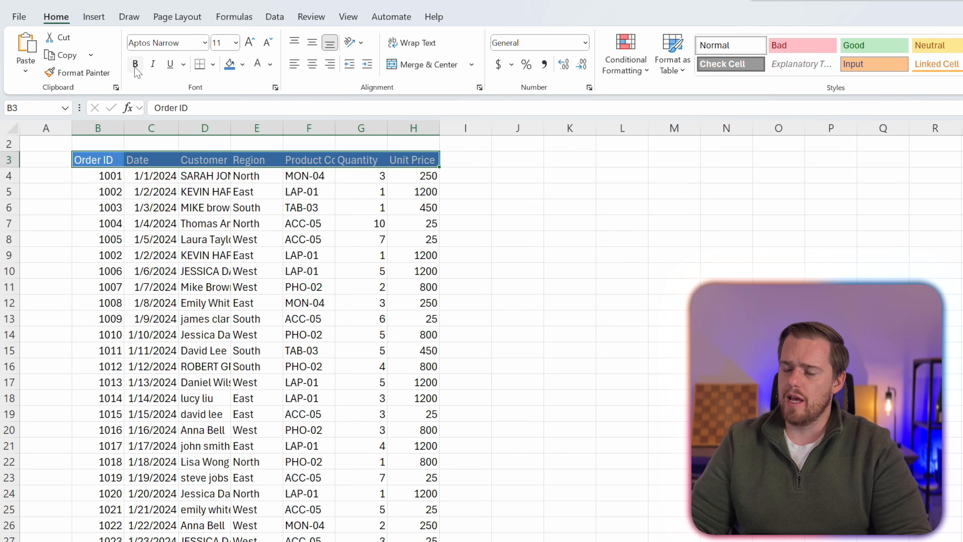
left_click(135, 64)
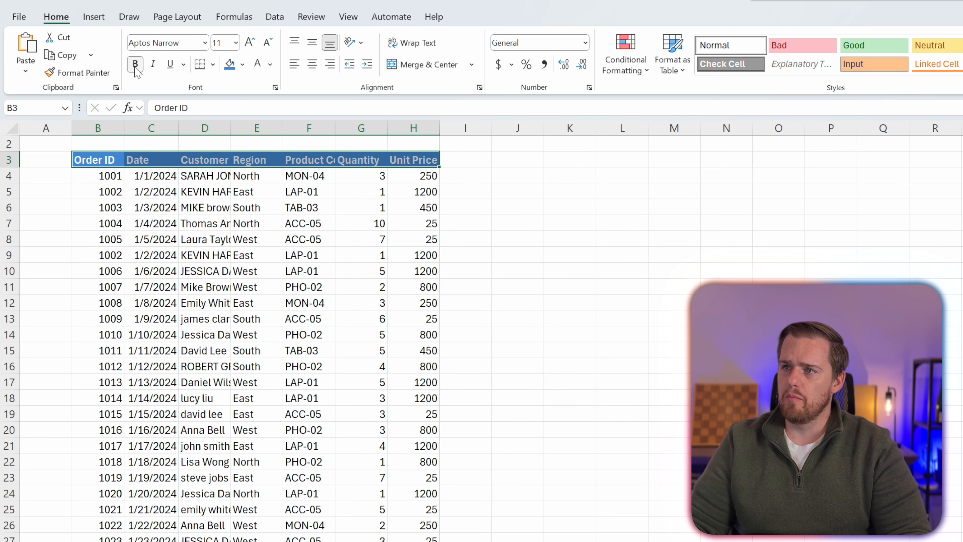
Autofit the width of the Customer Name column
left_click(144, 176)
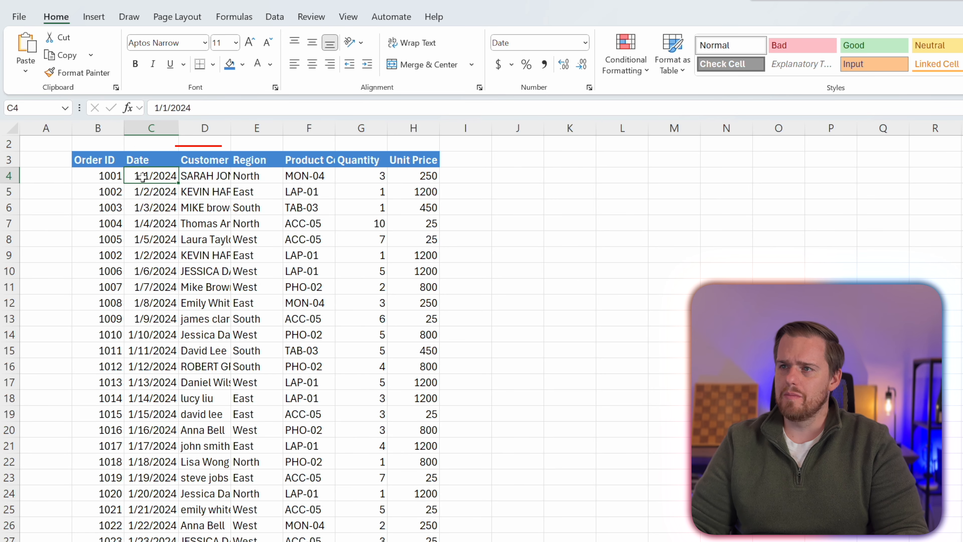
key("Right")
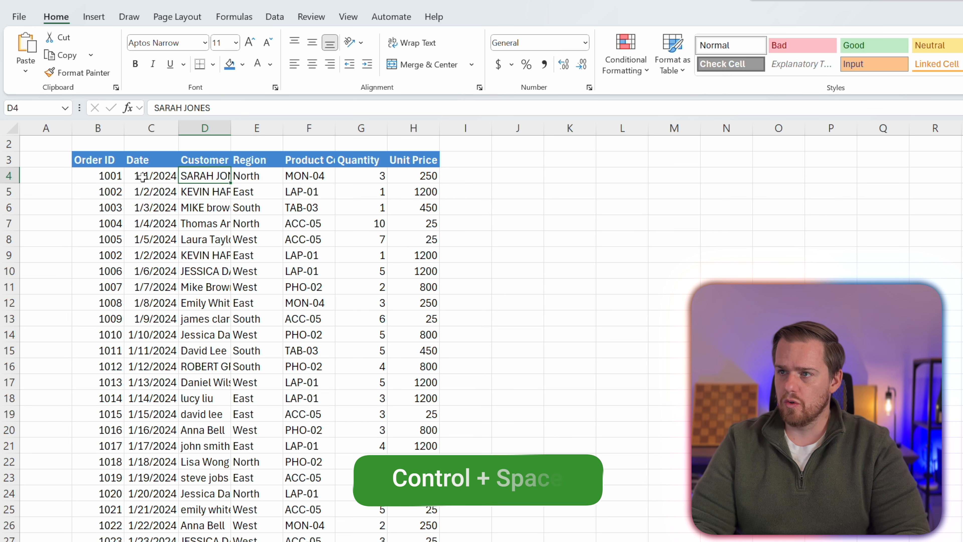
key("ctrl+space")
key("alt+h")
key("o")
key("i")
left_click(296, 193)
scroll(183, 296, "down", 2)
scroll(184, 296, "up", 3)
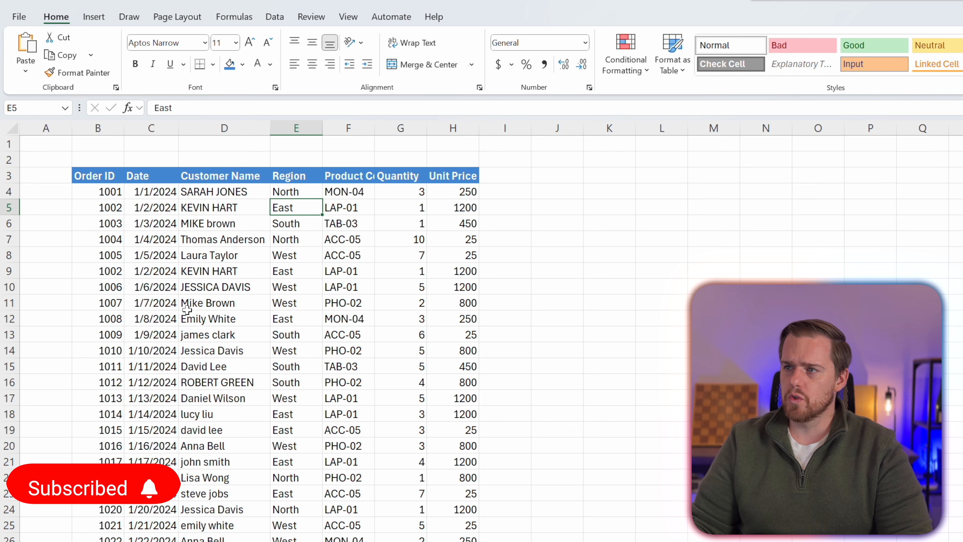
Autofit the width of the Product Code column
left_click(343, 189)
key("ctrl+space")
key("alt+h")
key("o")
key("i")
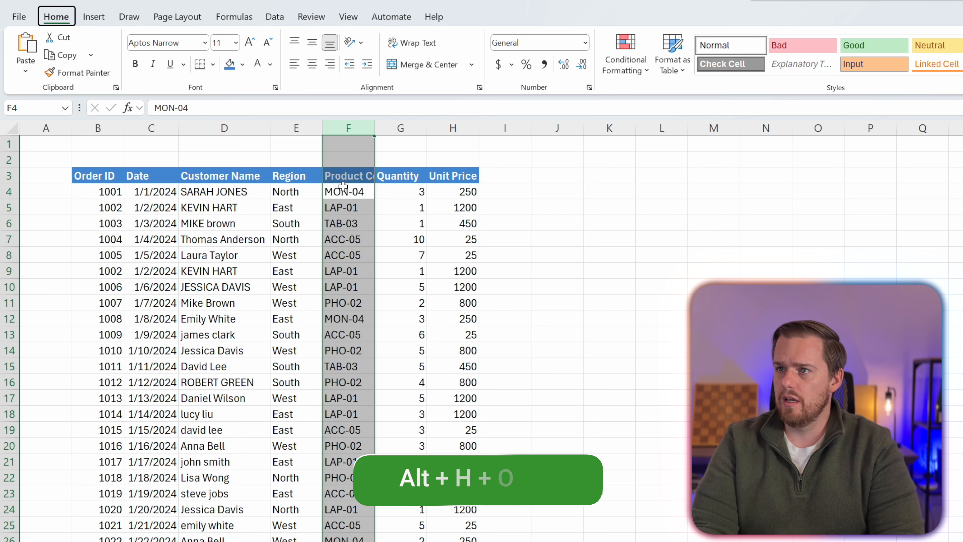
left_click(326, 243)
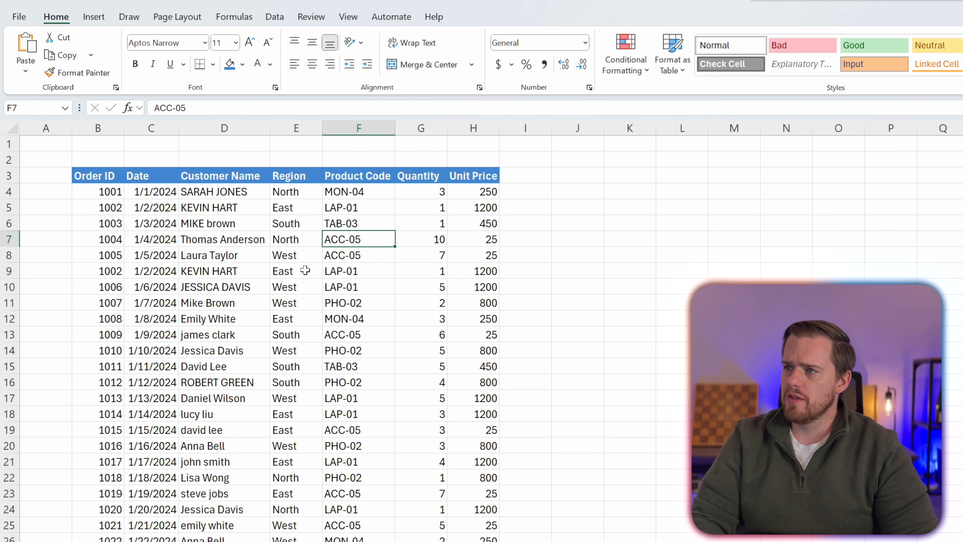
Apply the dollar Accounting number format to all Unit Price values from H4 down
key("Up")
key("Up")
key("Up")
key("Right")
key("Right")
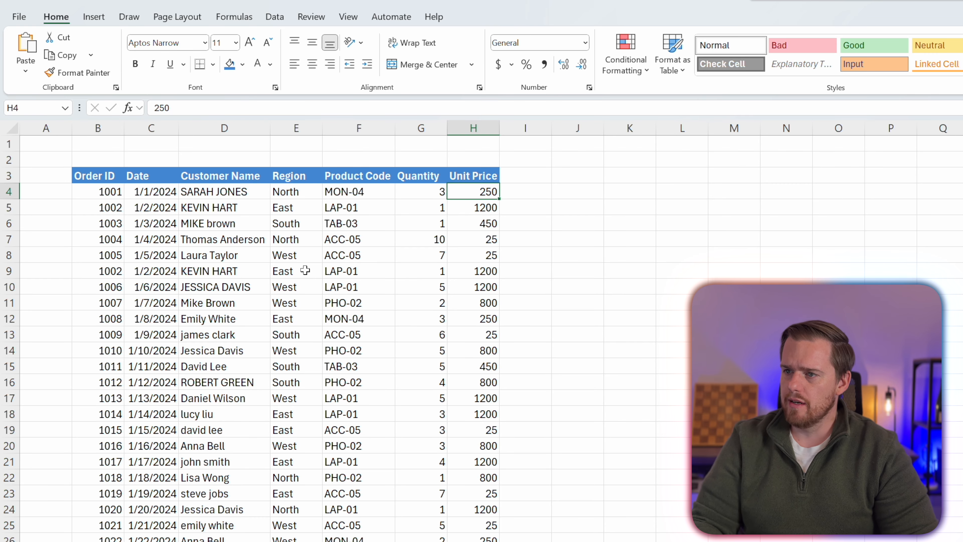
key("ctrl+shift+Down")
scroll(306, 270, "down", 7)
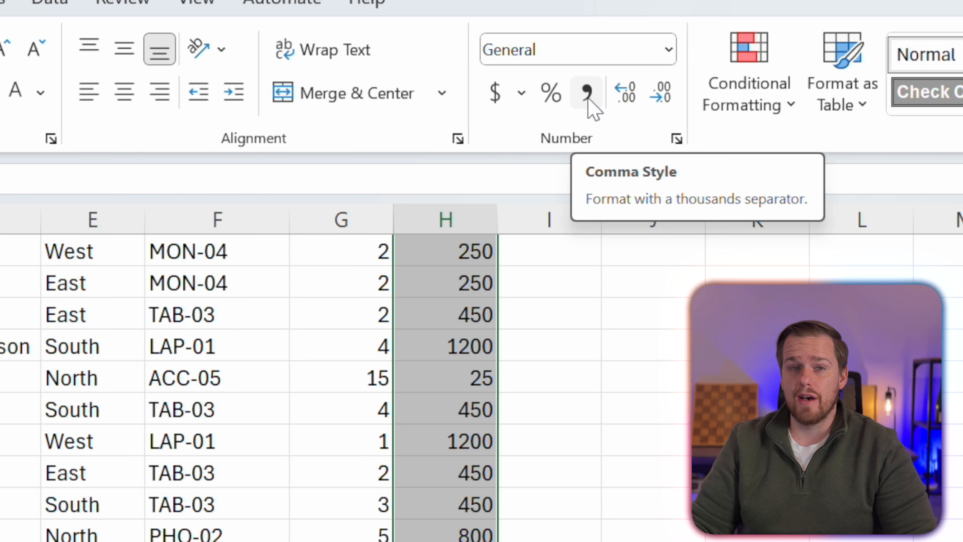
left_click(491, 94)
scroll(531, 266, "up", 10)
left_click(585, 192)
Reduce the Unit Price values from H4 down to zero decimal places
left_click(487, 195)
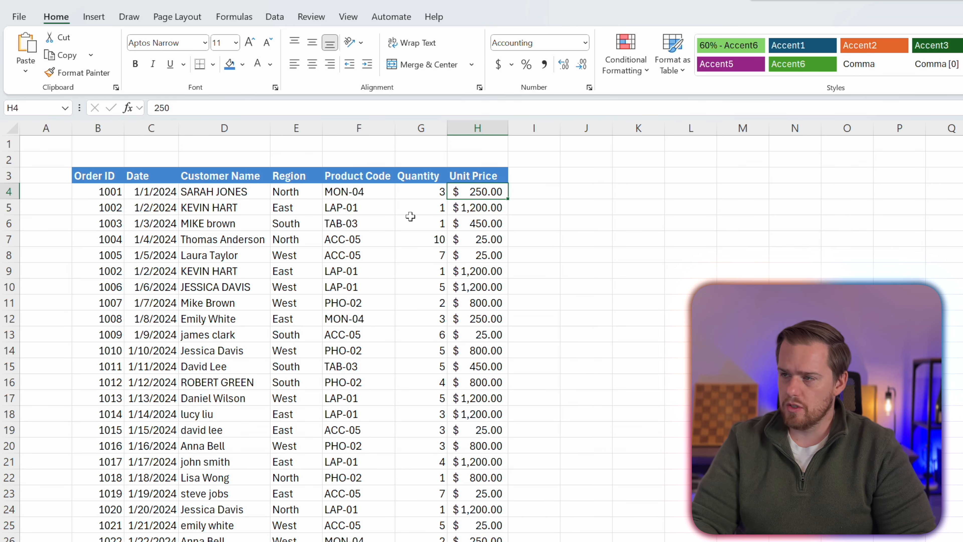
key("ctrl+shift+Down")
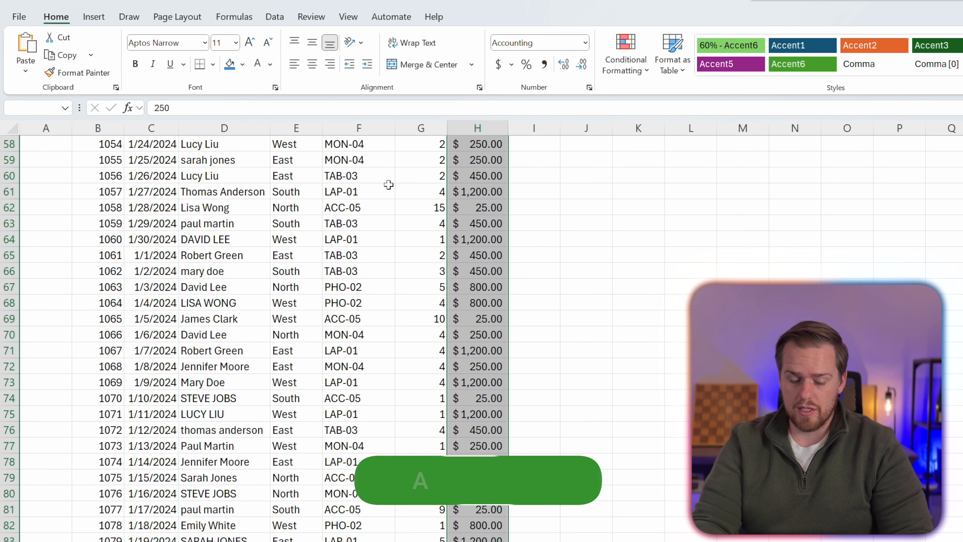
key("alt")
key("h")
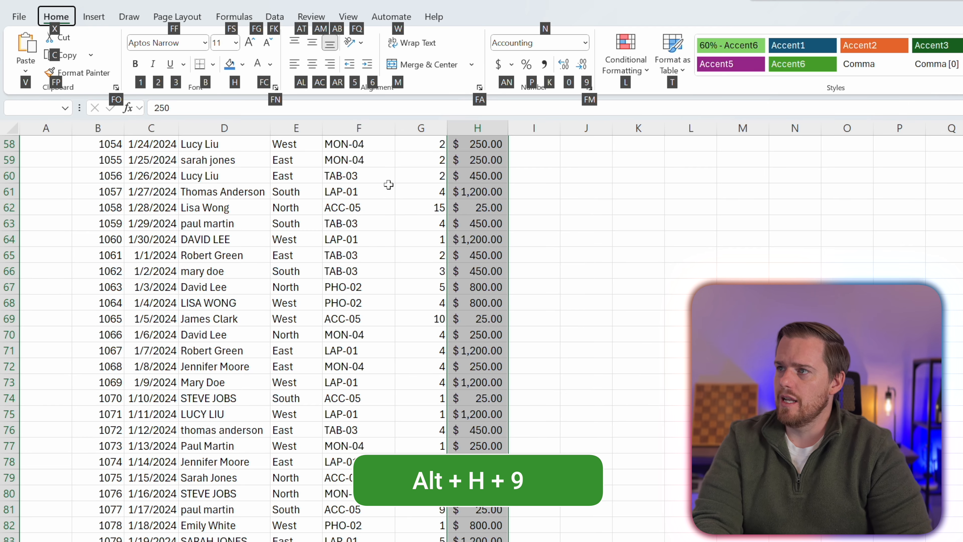
key("9")
key("alt")
key("h")
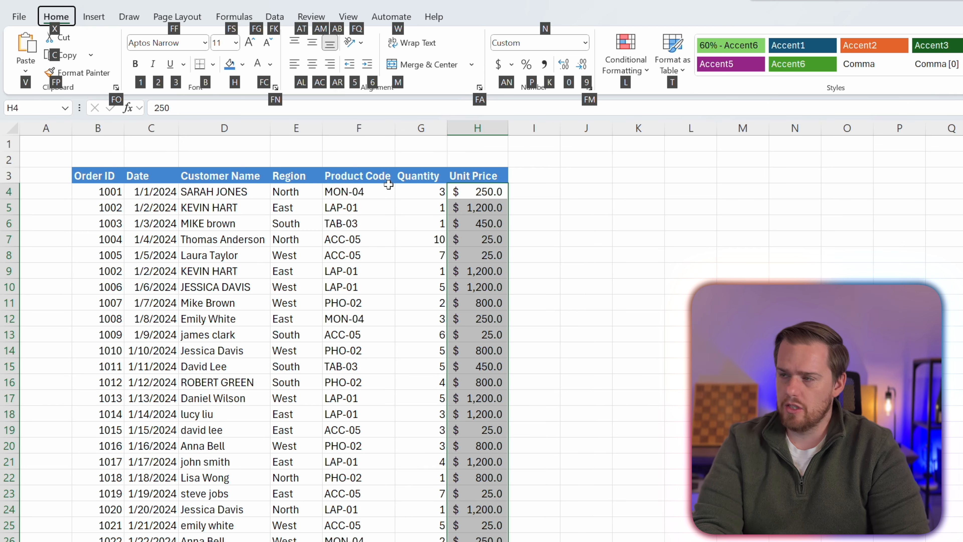
key("9")
left_click(97, 318)
Freeze the panes above row 4 so the header row stays in view while scrolling the data
key("Up")
key("Up")
key("Up")
key("Up")
key("Up")
left_click(2, 191)
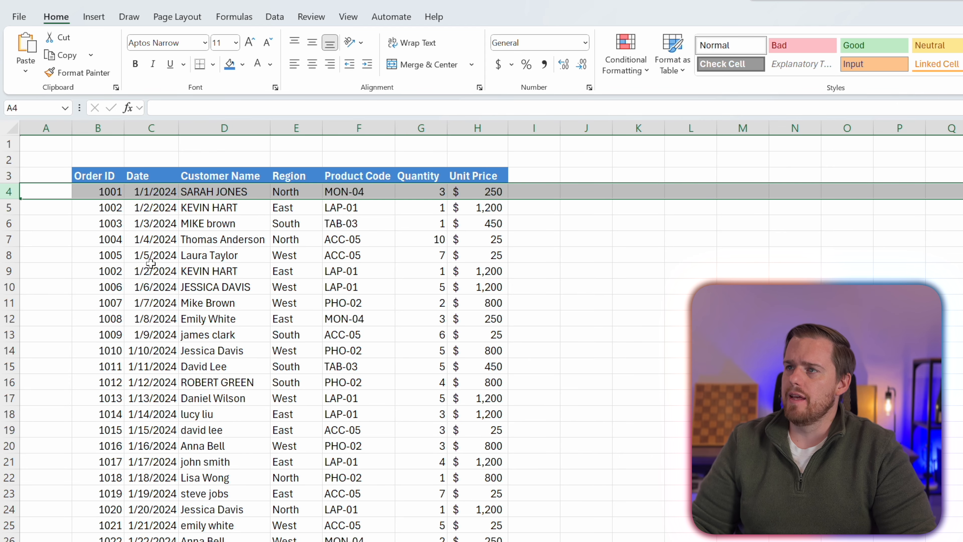
left_click(348, 16)
left_click(723, 53)
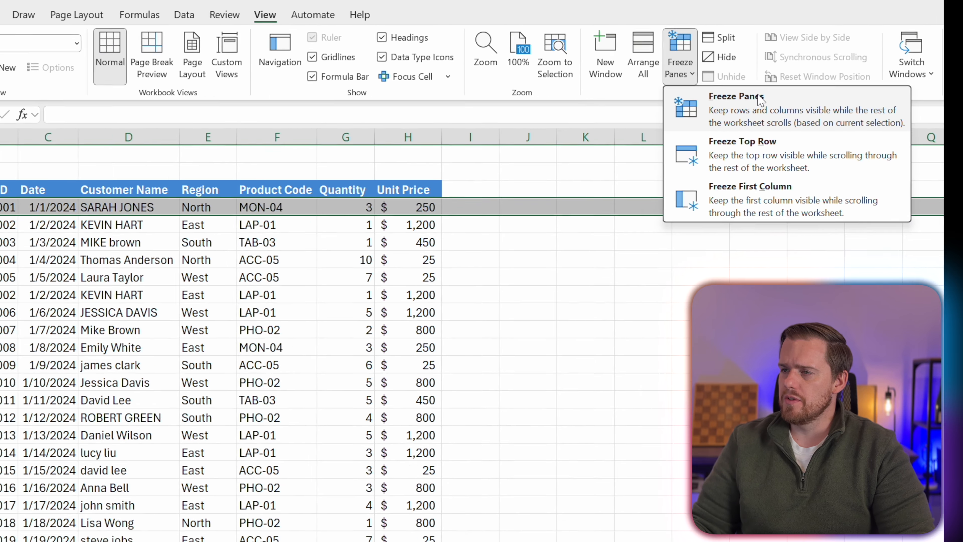
left_click(320, 161)
left_click(267, 302)
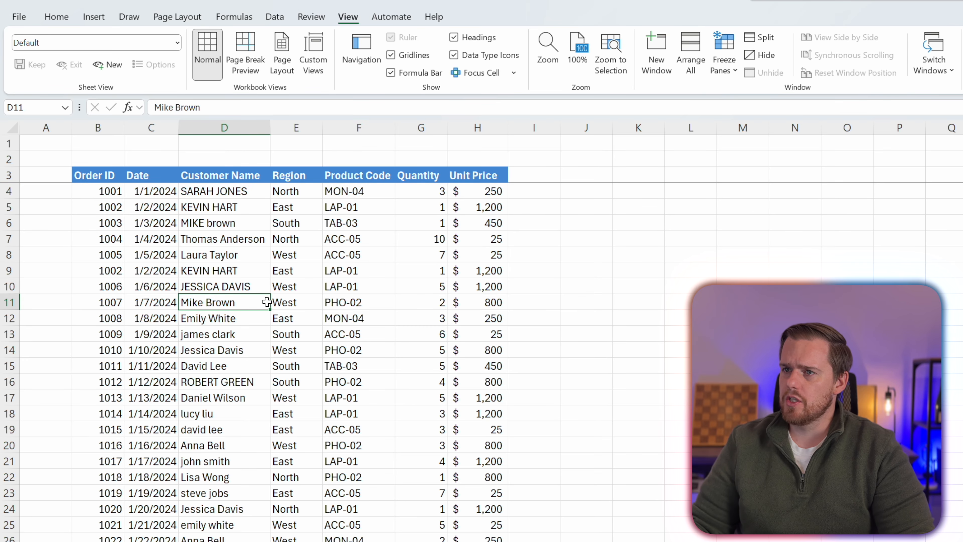
scroll(281, 296, "down", 4)
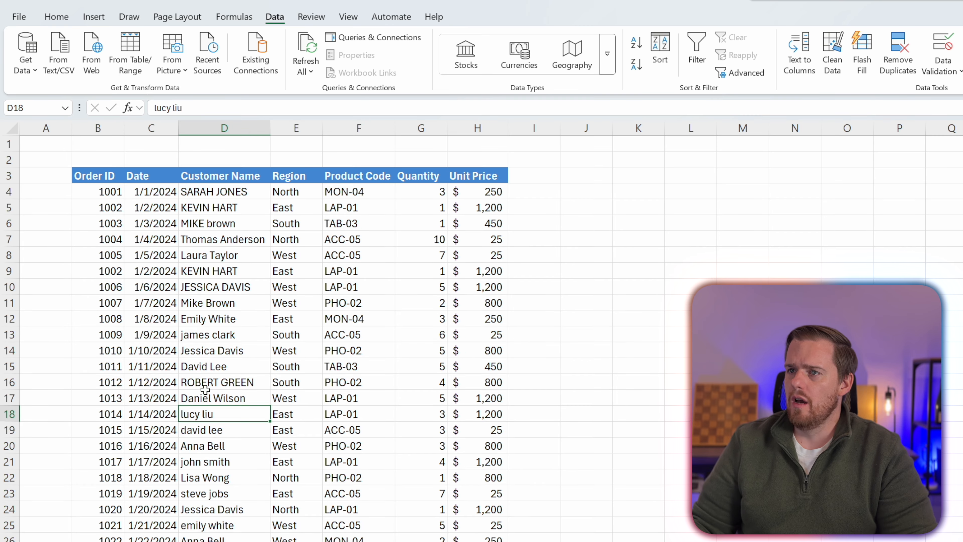
scroll(191, 394, "down", 1)
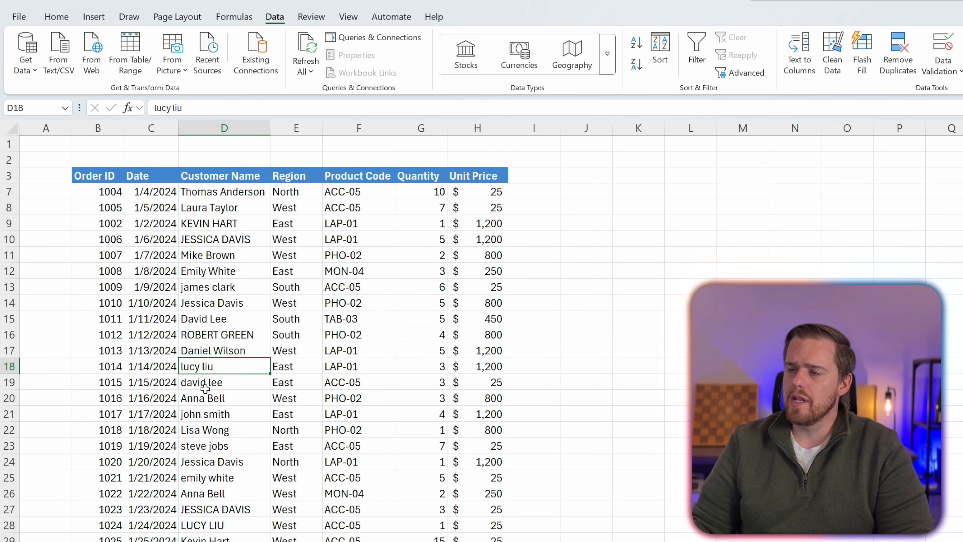
scroll(204, 388, "up", 1)
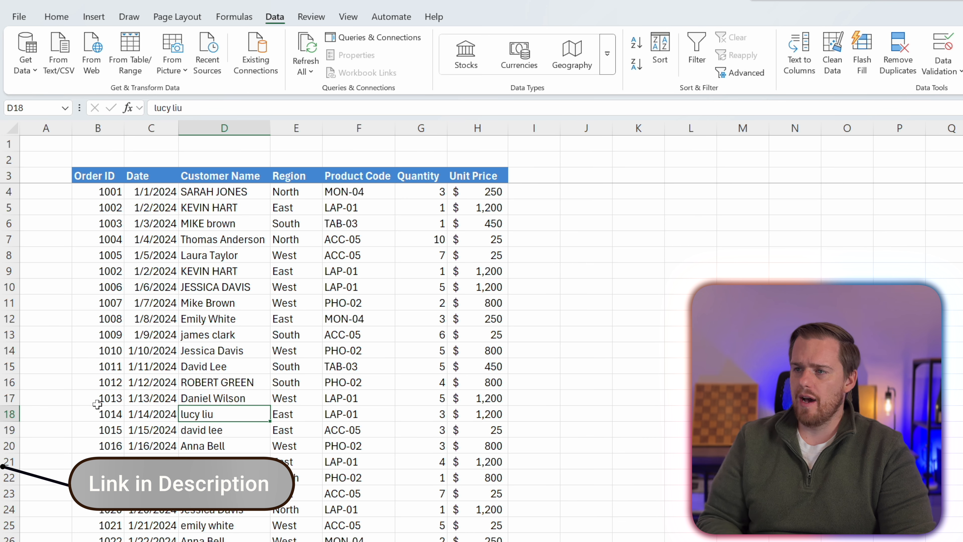
Highlight duplicate Order ID values from B4 down with conditional formatting, using Light Red Fill with Dark Red Text
key("Left")
key("Left")
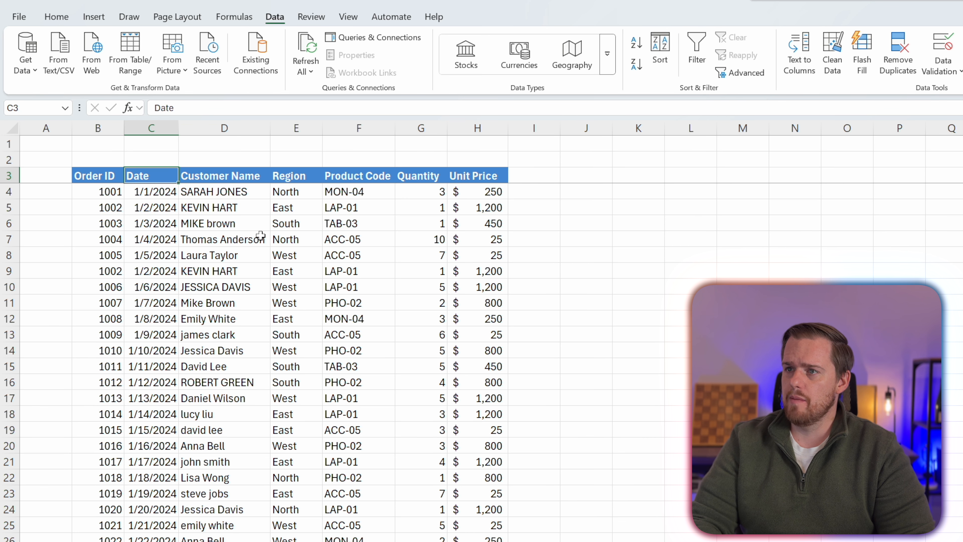
key("Down")
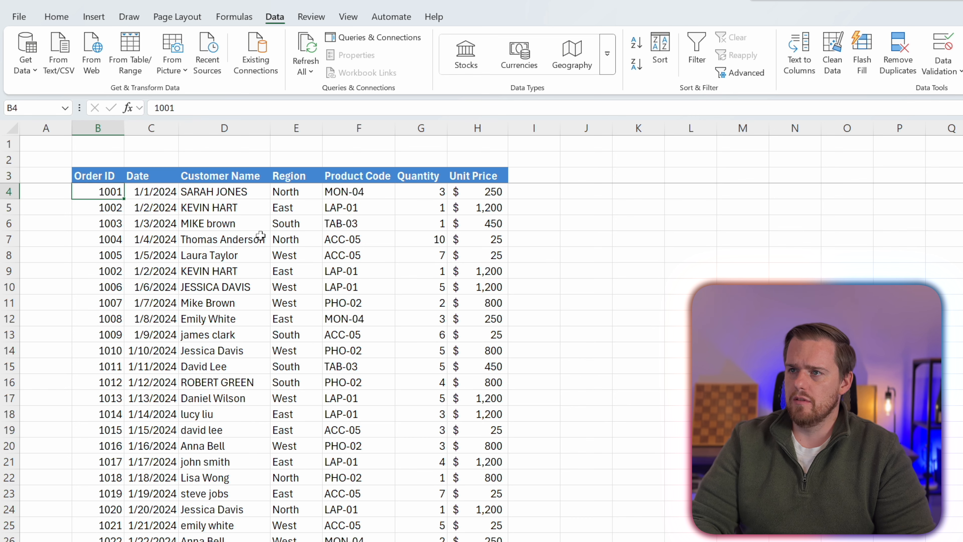
key("ctrl+shift+Down")
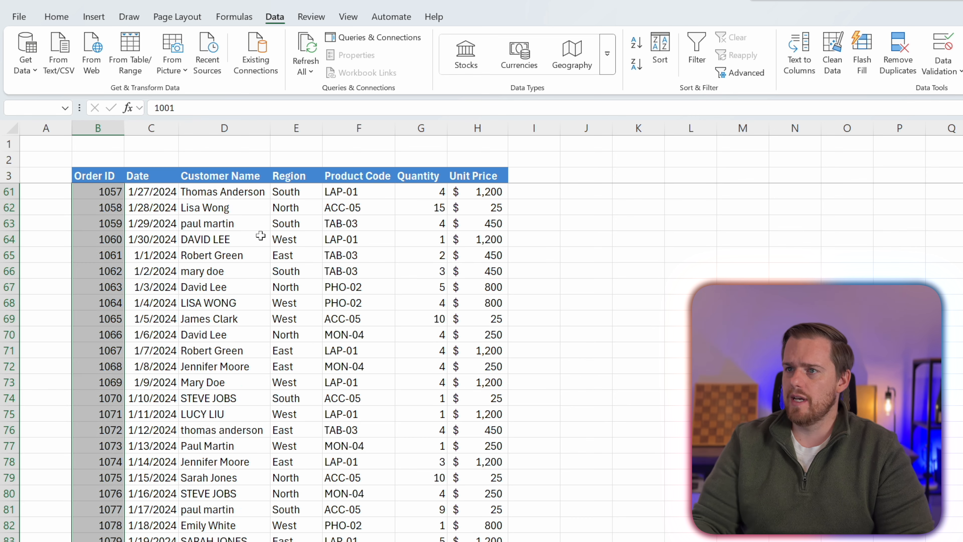
left_click(57, 17)
left_click(625, 64)
mouse_move(660, 93)
left_click(804, 275)
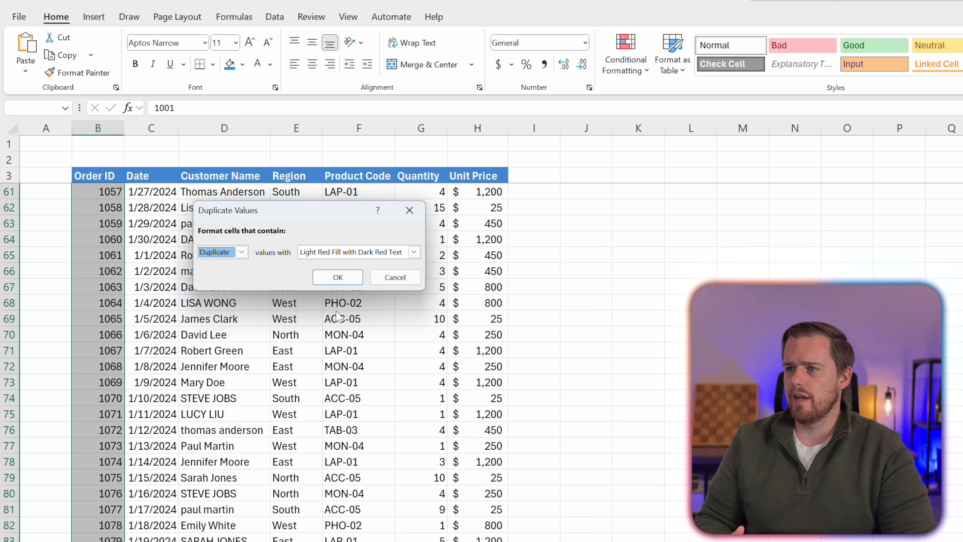
left_click(337, 278)
left_click(174, 319)
scroll(176, 326, "up", 11)
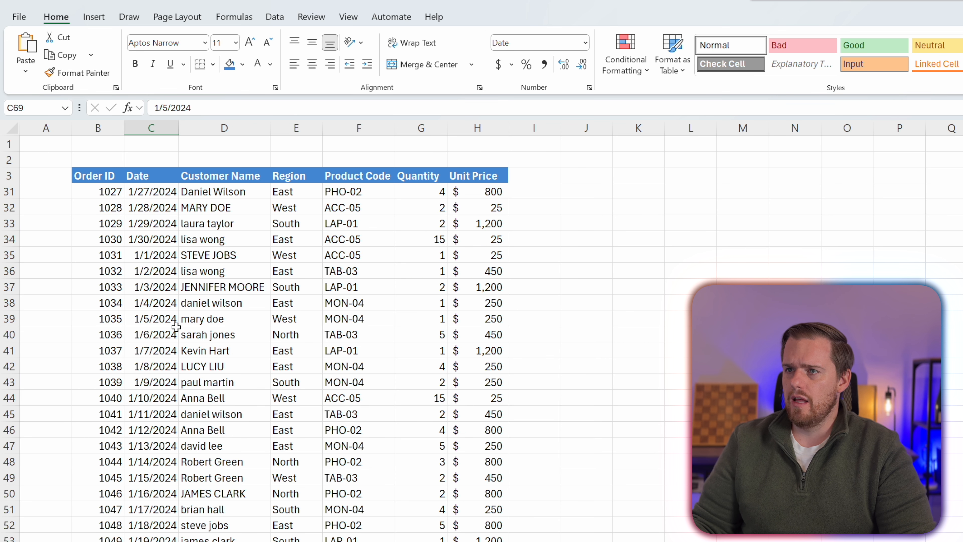
scroll(177, 326, "up", 8)
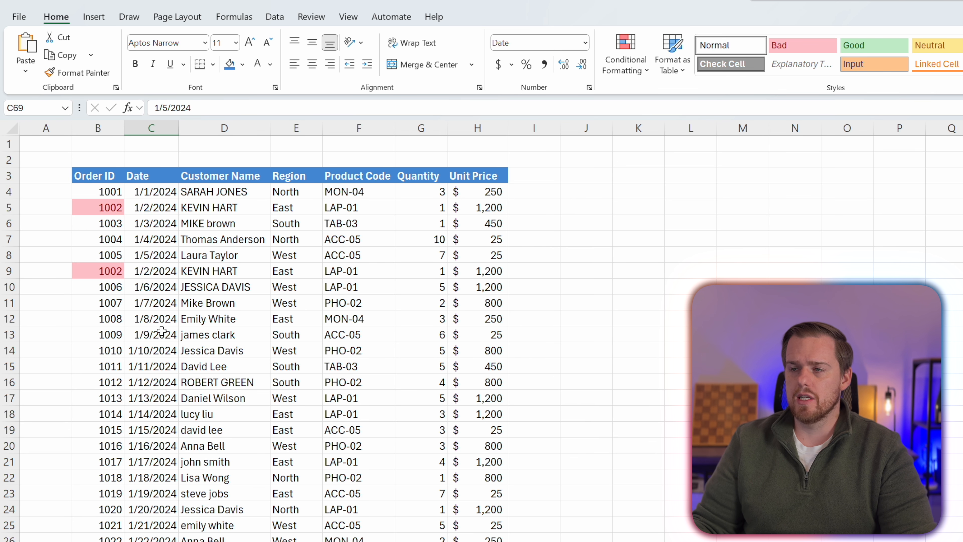
right_click(9, 207)
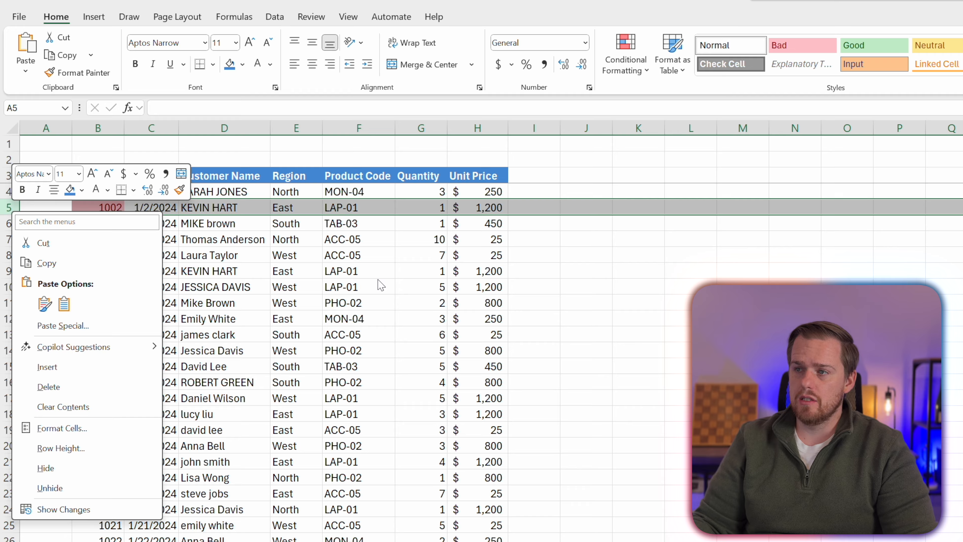
key("Escape")
left_click(144, 208)
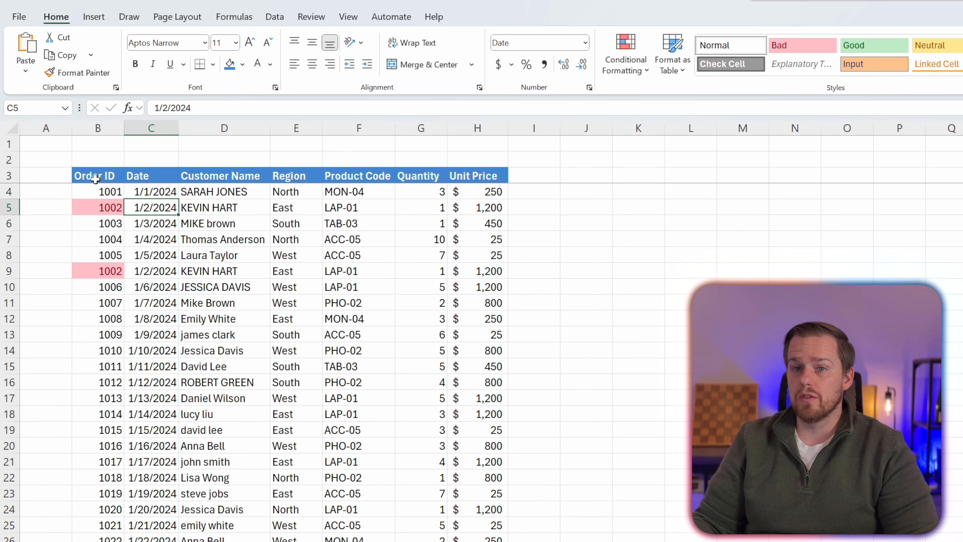
left_click_drag(97, 128, 477, 128)
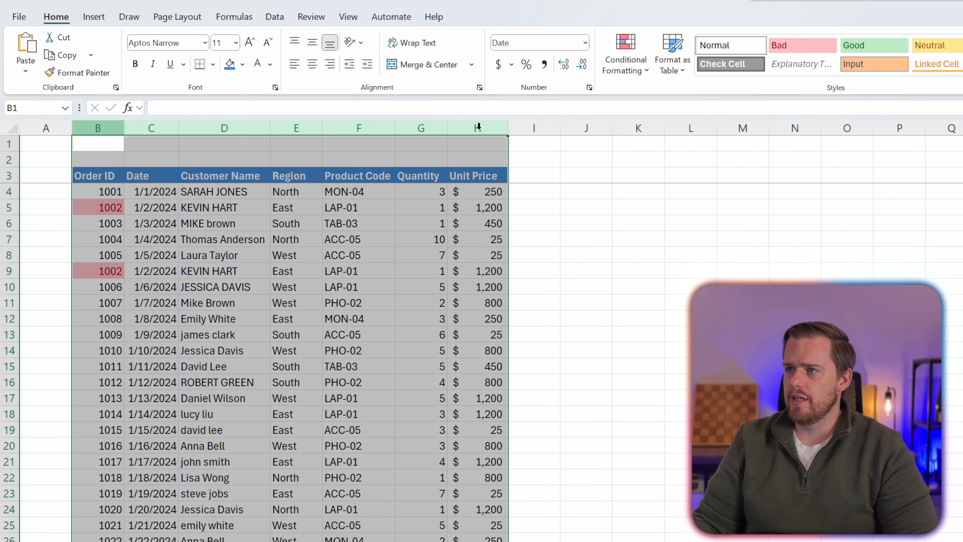
Remove duplicate rows from the whole order table, comparing all columns and treating the first row as headers
left_click(98, 176)
key("ctrl+shift+Right")
key("ctrl+shift+Down")
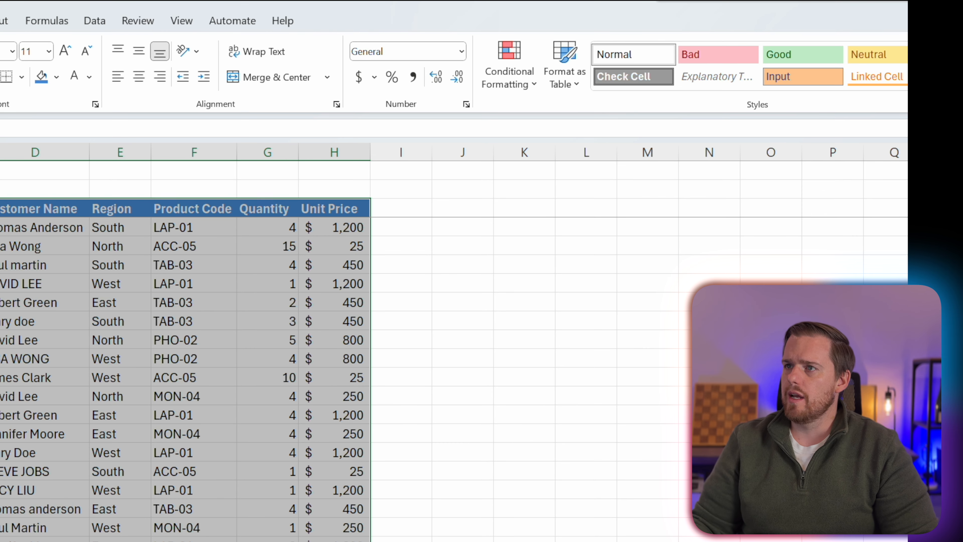
left_click(96, 22)
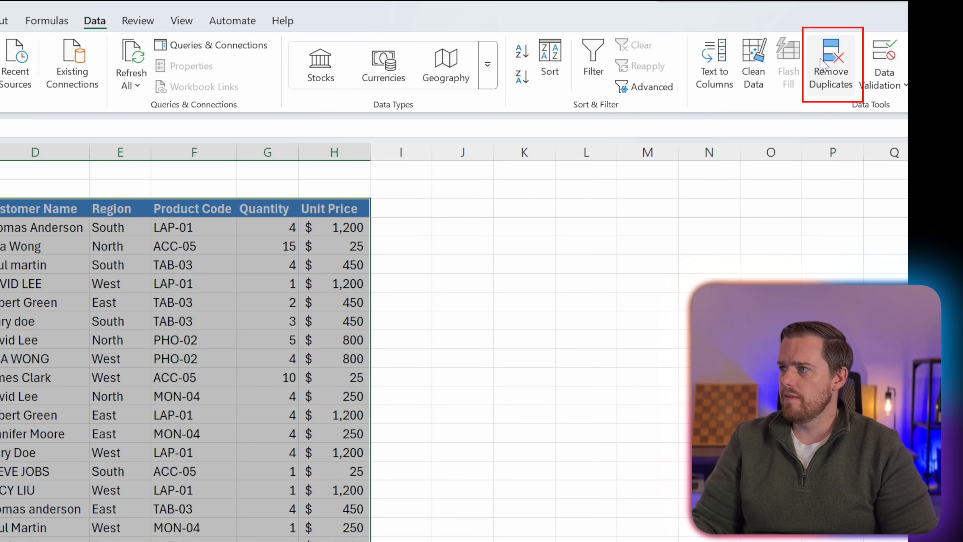
left_click(828, 62)
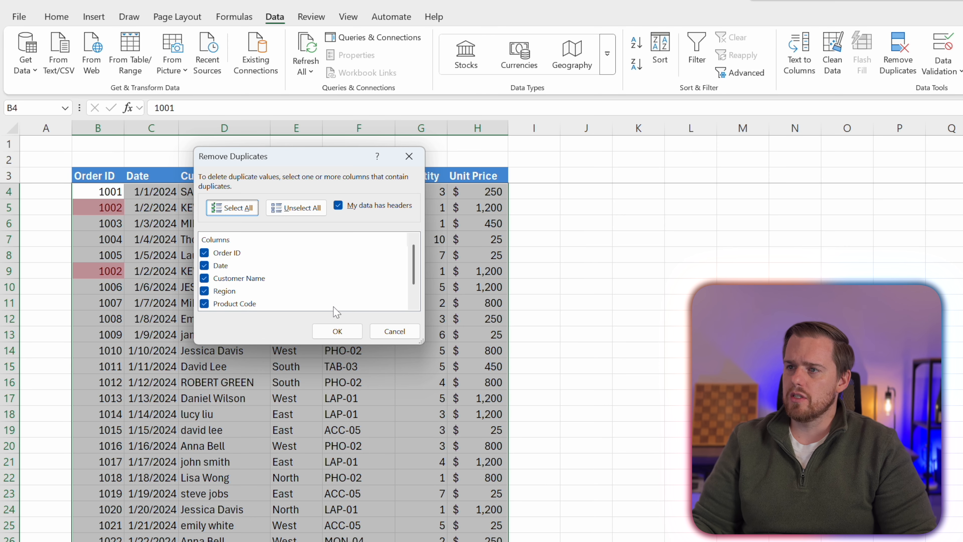
scroll(311, 307, "down", 1)
scroll(311, 306, "up", 1)
left_click(337, 331)
left_click(743, 404)
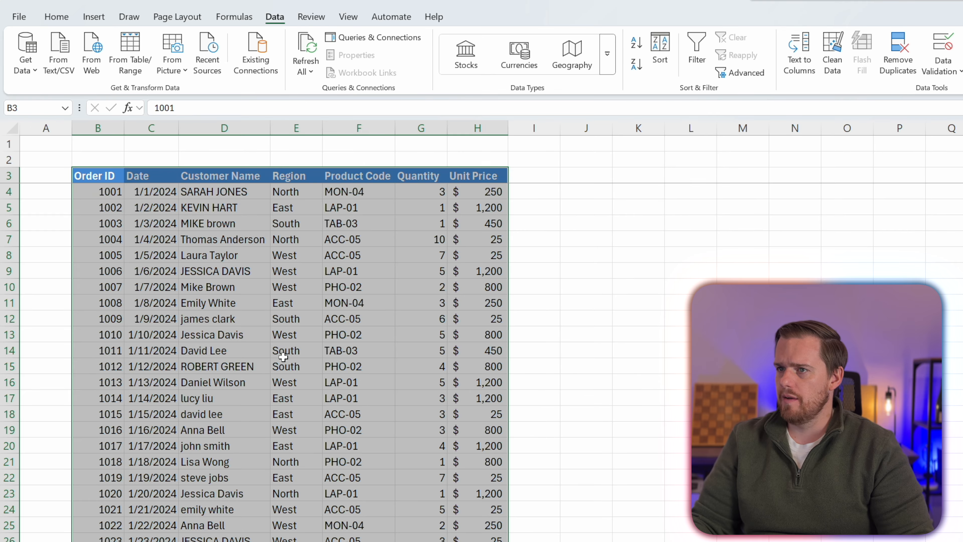
left_click(283, 358)
scroll(140, 362, "down", 20)
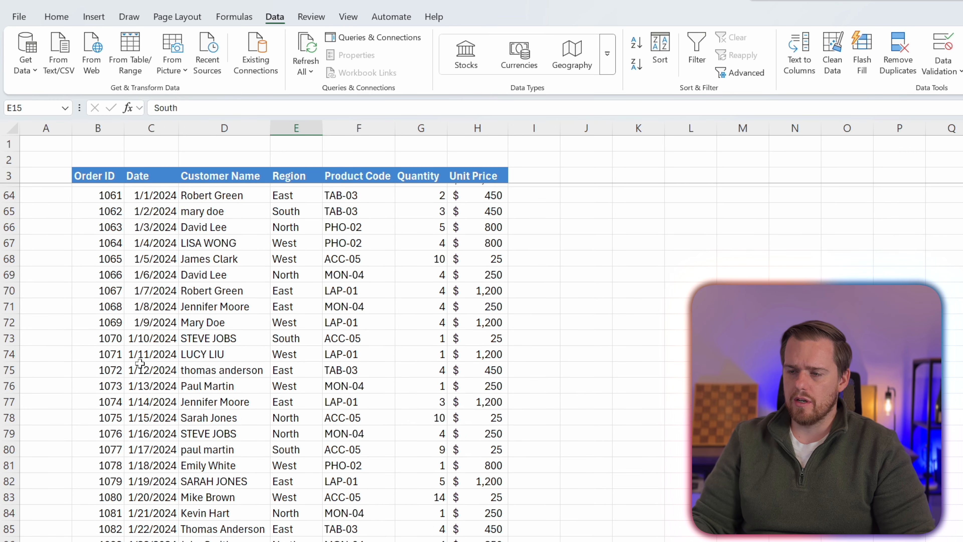
scroll(140, 362, "down", 8)
scroll(140, 364, "up", 14)
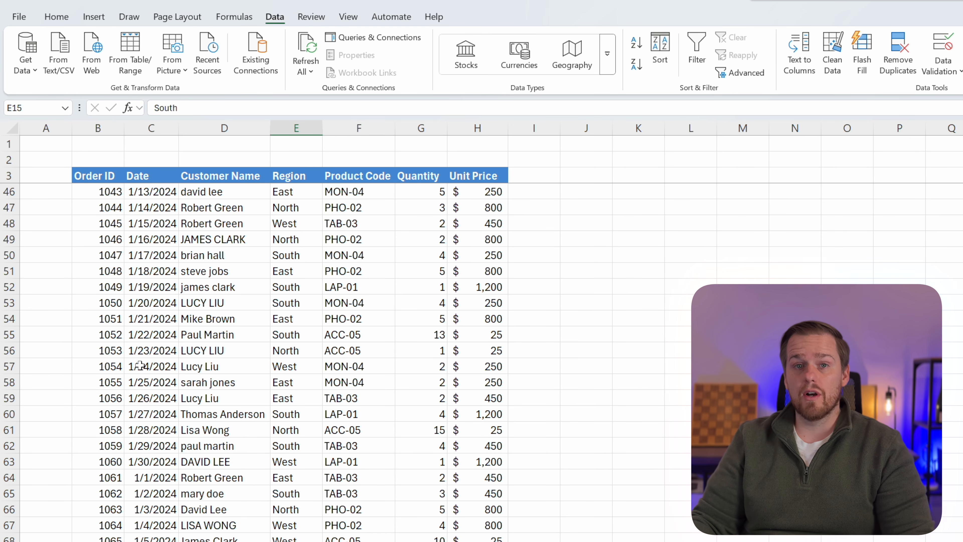
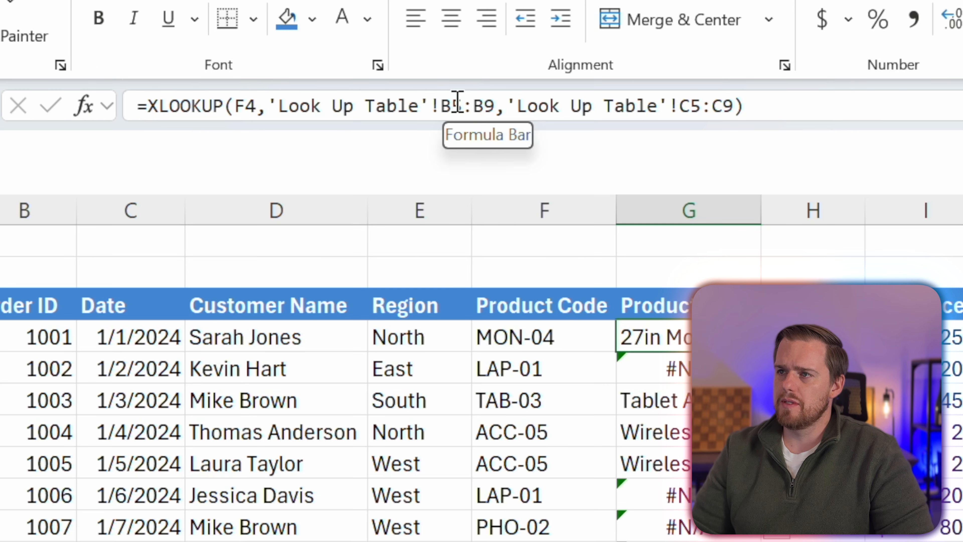
Make both lookup ranges in the G4 XLOOKUP formula absolute: $B$5:$B$9 and $C$5:$C$9 on the Look Up Table sheet
left_click(308, 107)
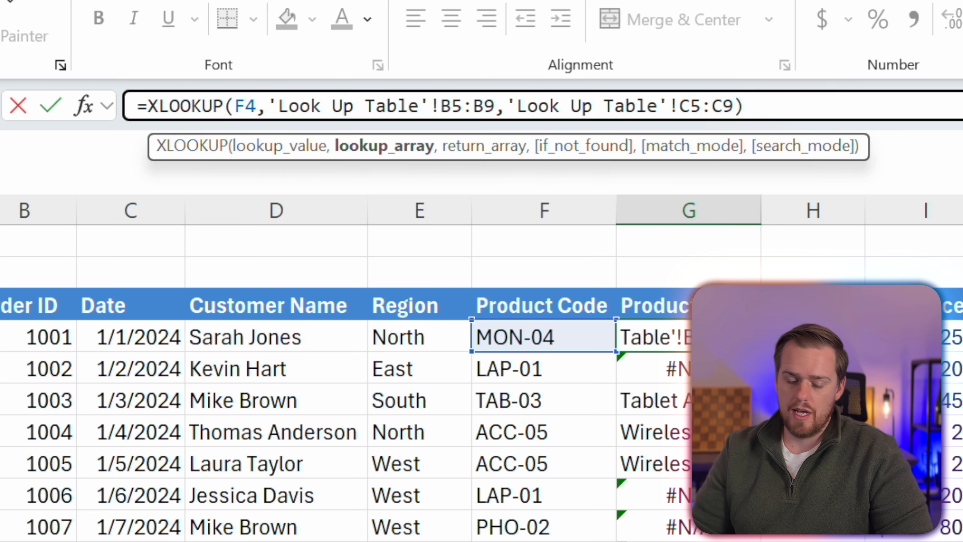
key("F4")
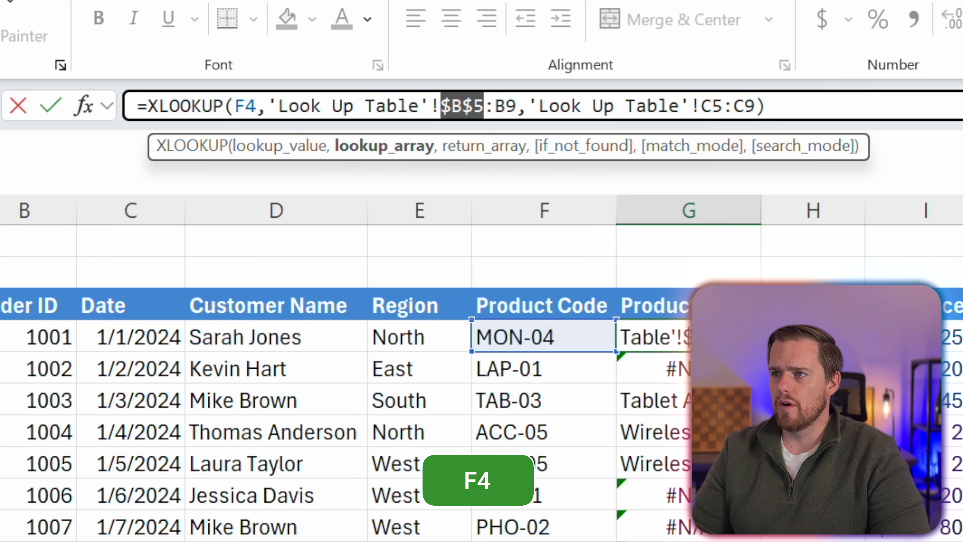
left_click(506, 107)
key("F4")
left_click(736, 105)
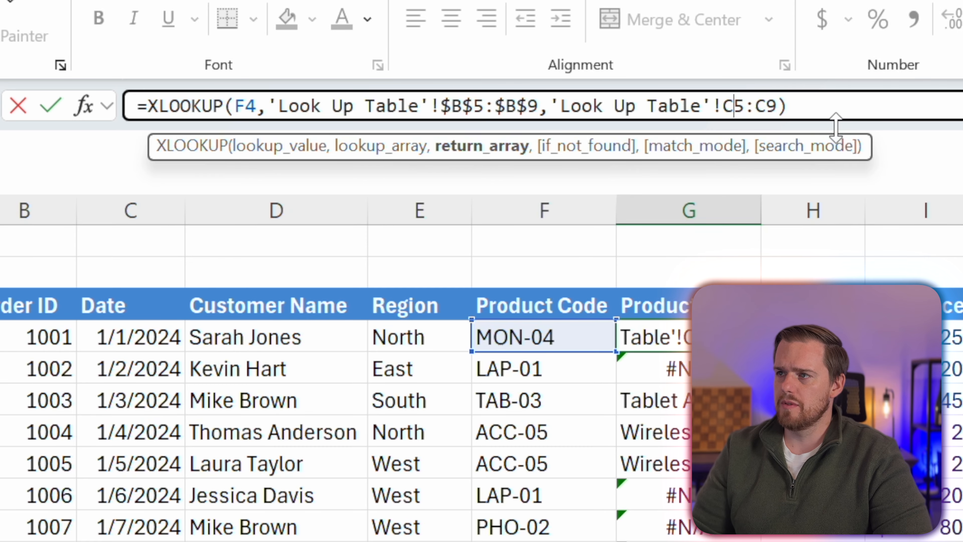
key("F4")
left_click(793, 108)
key("F4")
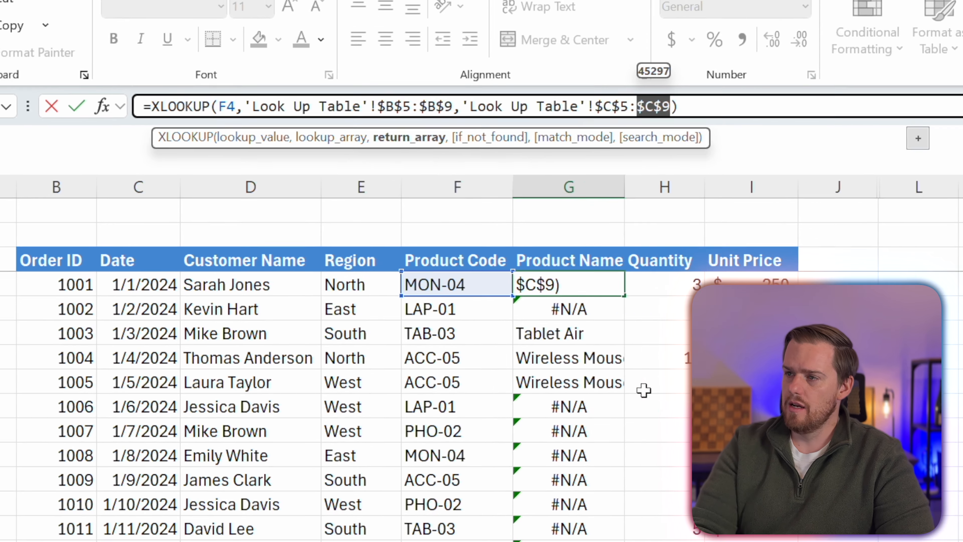
key("Return")
Fill the XLOOKUP formula from G4 down the whole Product Name column
left_click(462, 224)
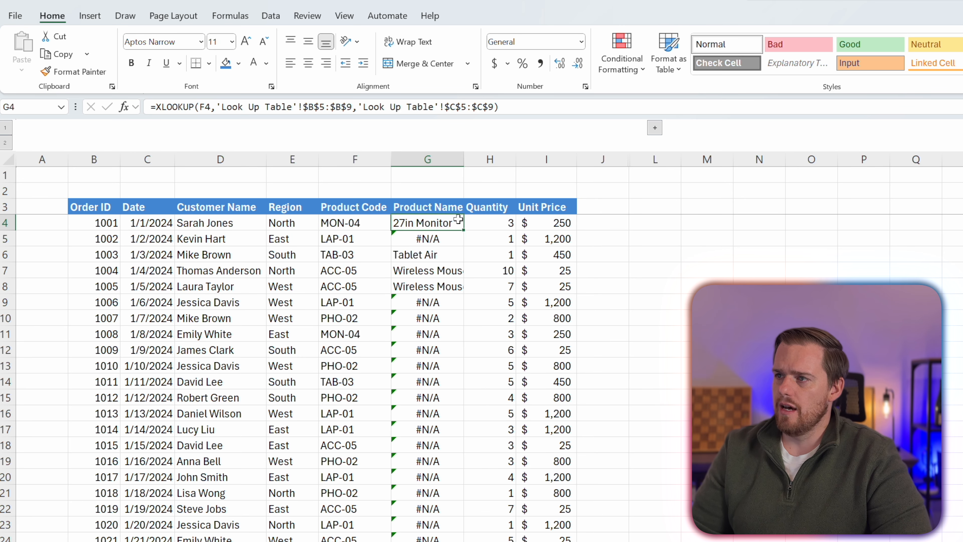
double_click(464, 229)
scroll(429, 303, "down", 19)
Autofit the Product Name column's width to its contents
key("alt+h")
key("o")
key("i")
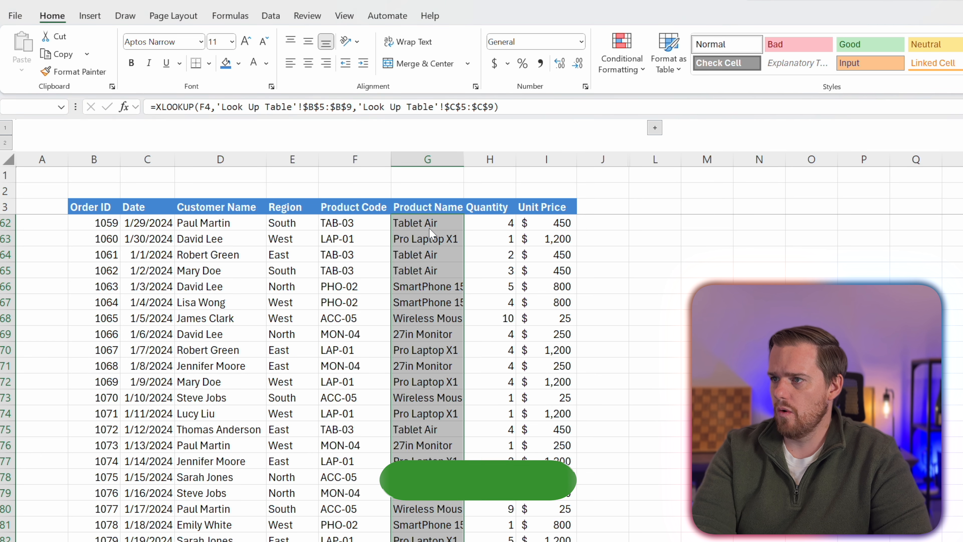
Examine the copied XLOOKUP formulas cell by cell from G4 to G13, checking the lookup cell and the absolute ranges
key("ctrl+Up")
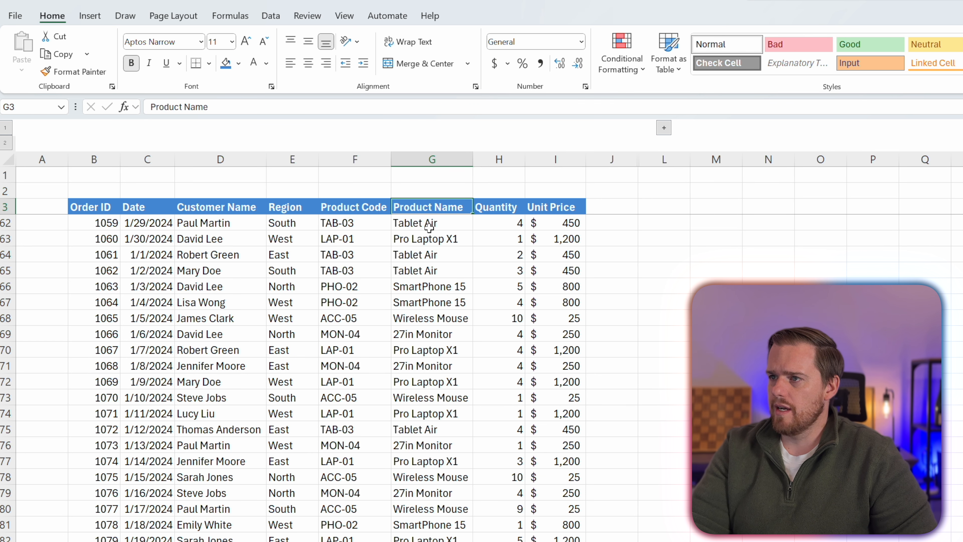
key("Down")
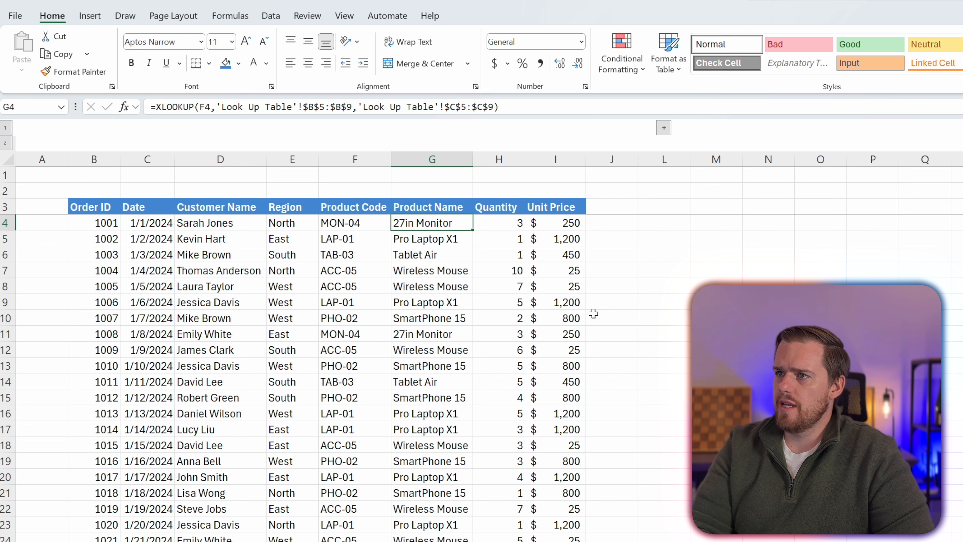
key("Down")
key("Down")
key("Down")
key("Down")
key("Down")
key("Down")
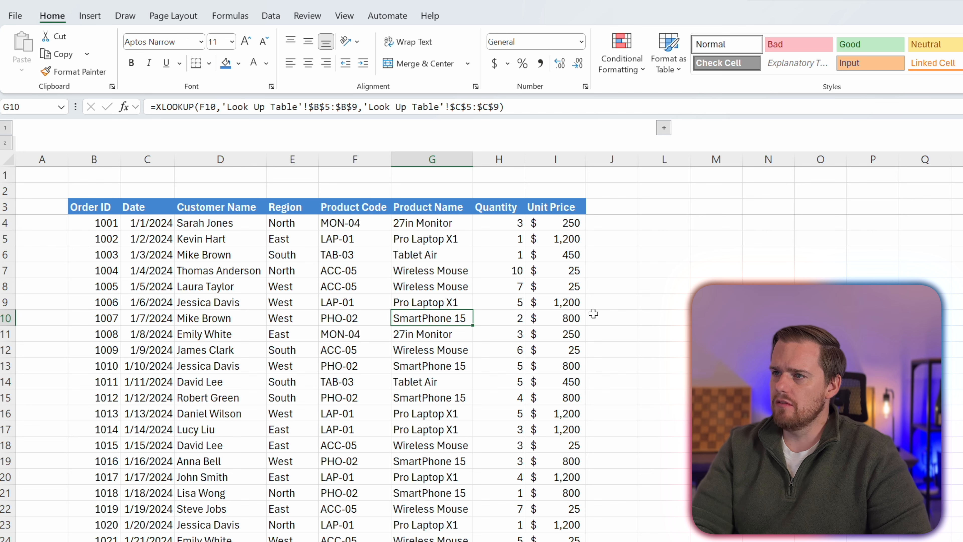
key("Down")
key("Down")
key("Down")
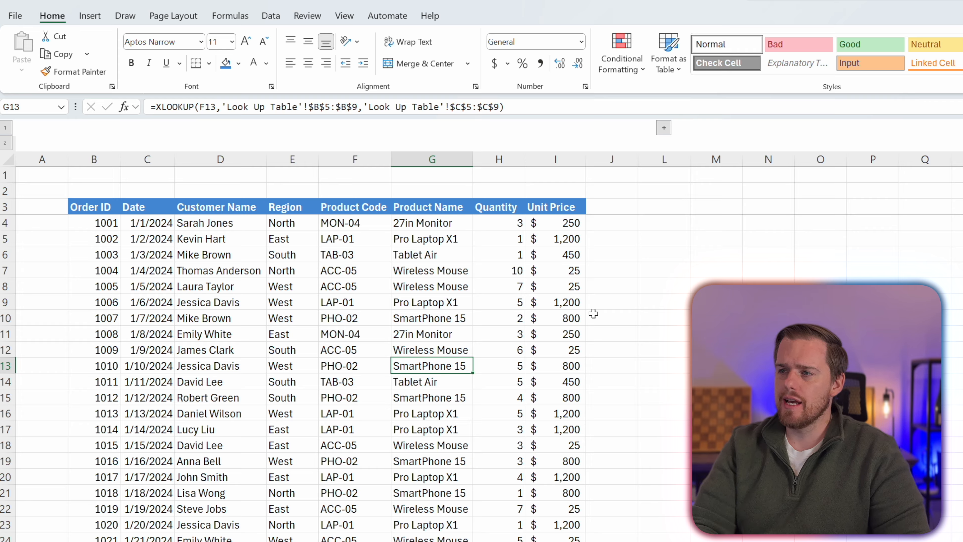
key("Up")
key("Up")
key("Up")
key("Up")
key("Up")
key("Up")
key("Up")
key("Up")
key("Up")
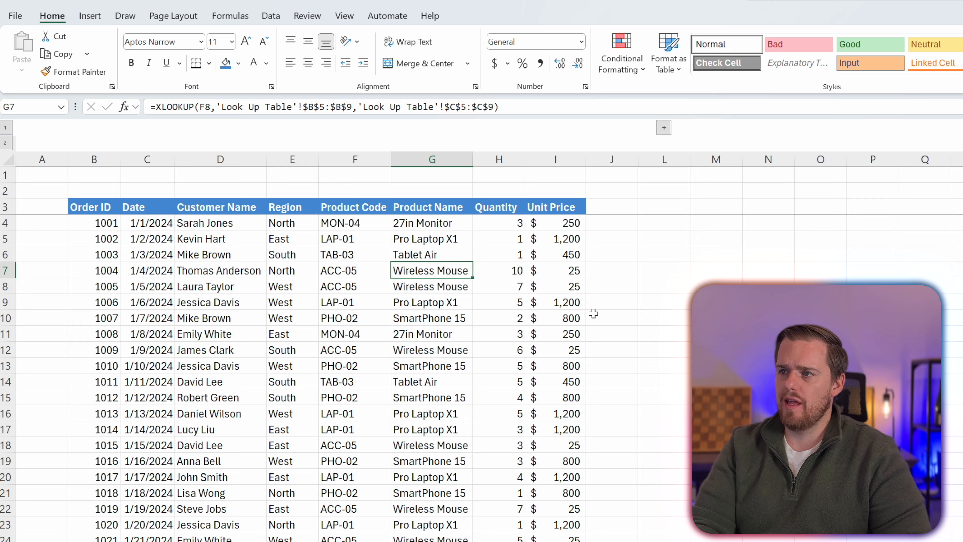
key("Down")
key("Down")
key("Down")
key("Down")
key("Down")
key("Down")
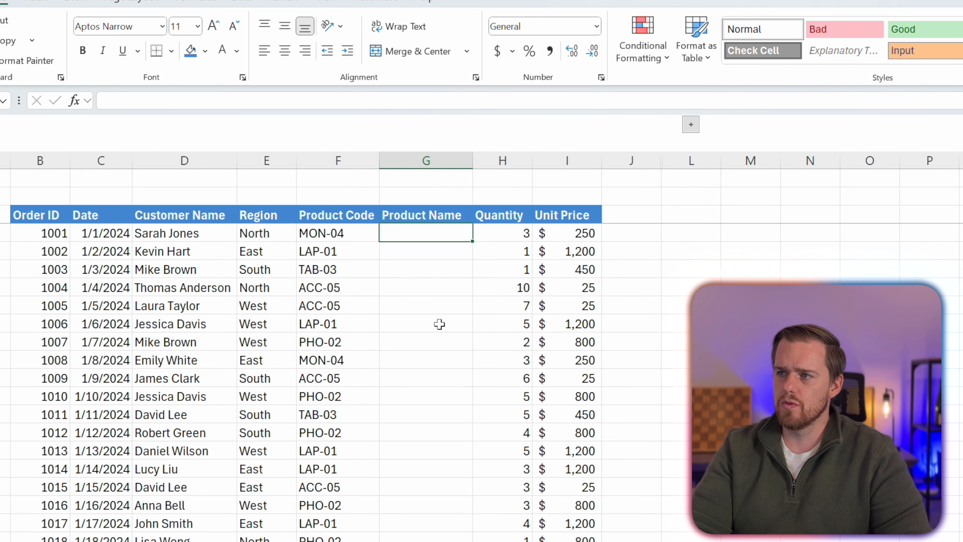
Begin an INDEX formula in G4 with the absolute range $C$5:$C$9 of the Look Up Table sheet as its array
type("=index")
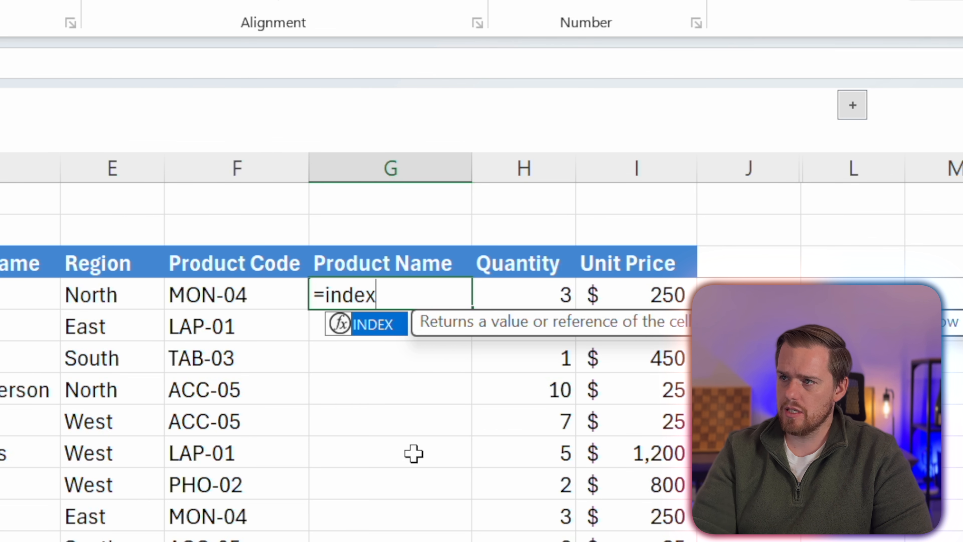
key("Tab")
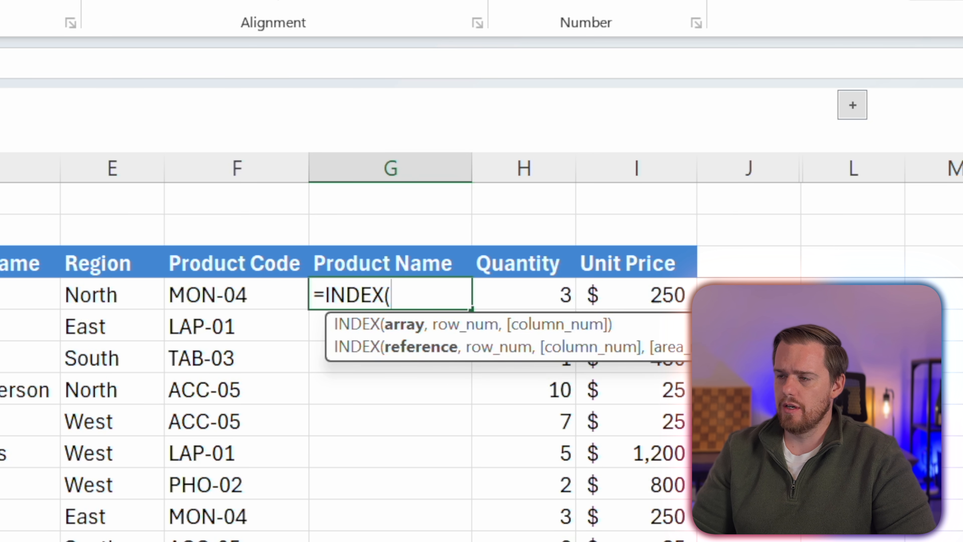
key("ctrl+Page_Down")
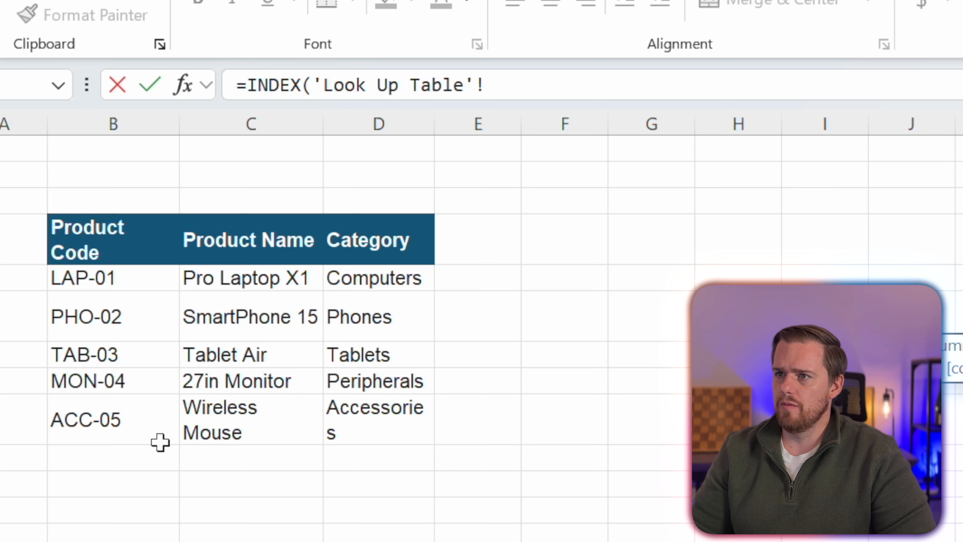
left_click_drag(271, 274, 274, 421)
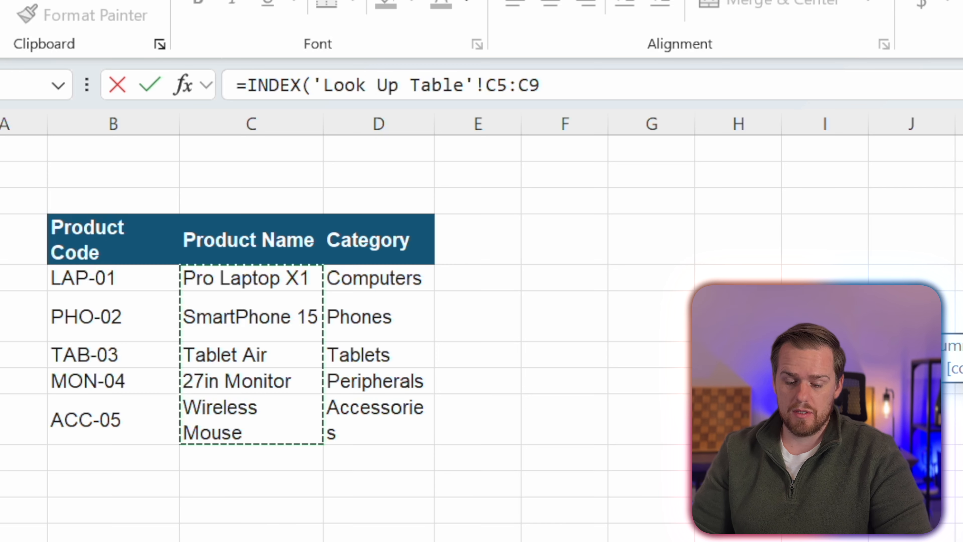
key("F4")
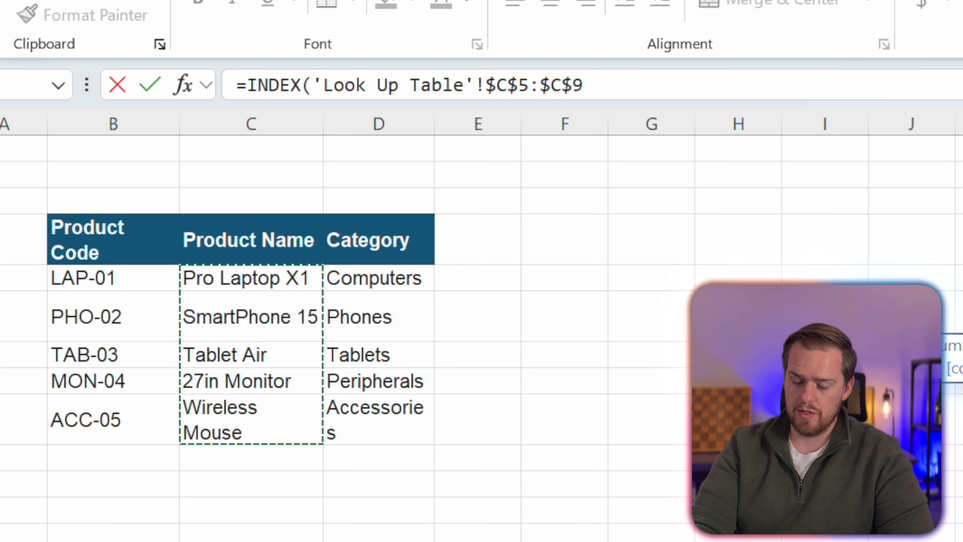
type(",")
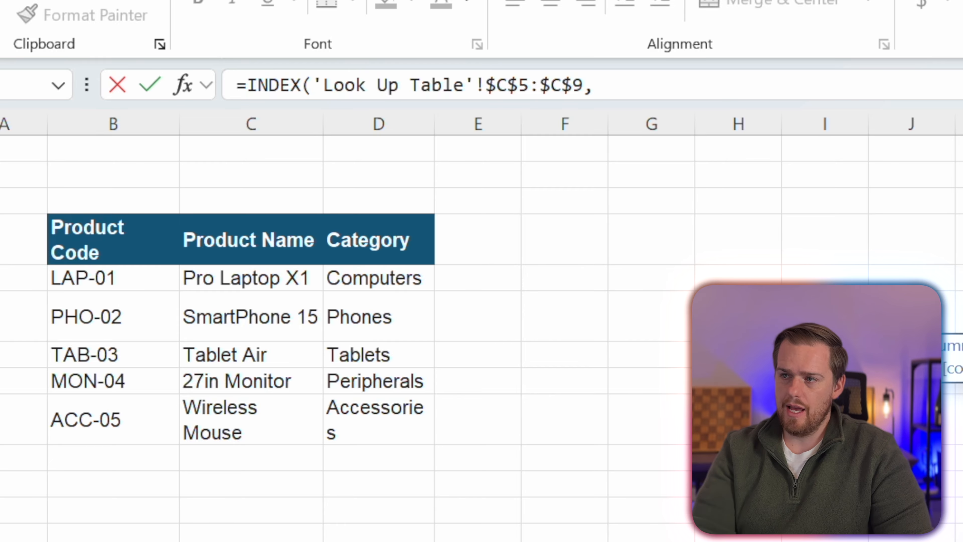
Nest a MATCH function as the INDEX row number, using product code cell F4 of the Data Set sheet as lookup value
key("ctrl+Page_Up")
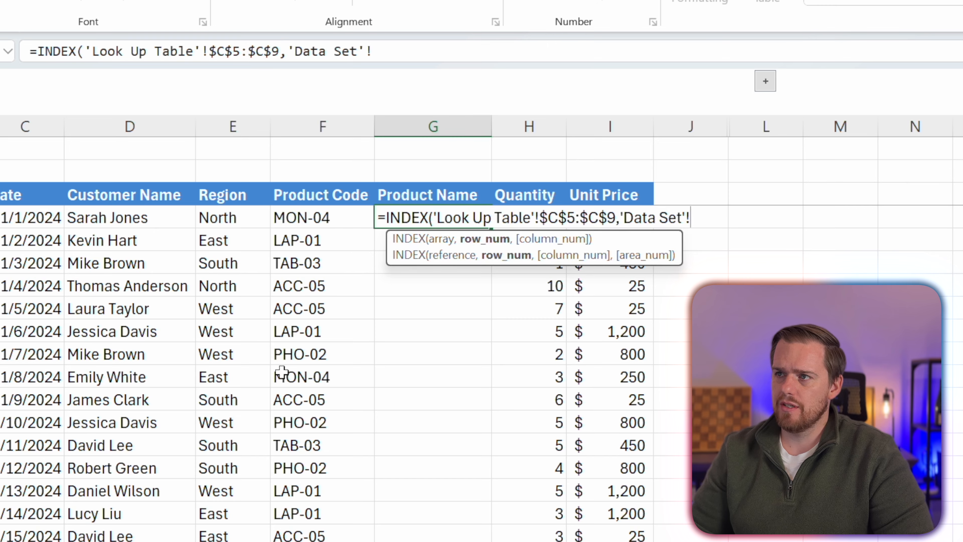
left_click(701, 93)
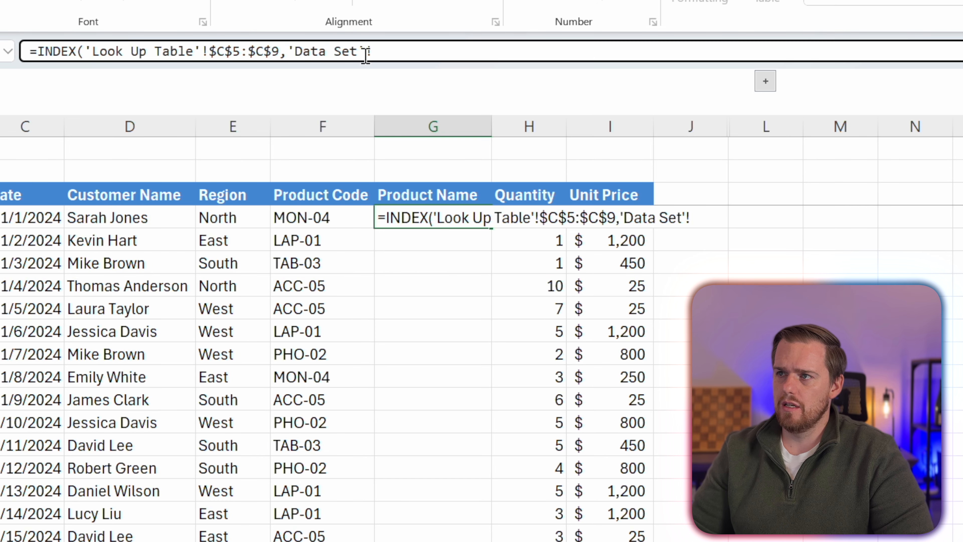
left_click_drag(365, 53, 293, 52)
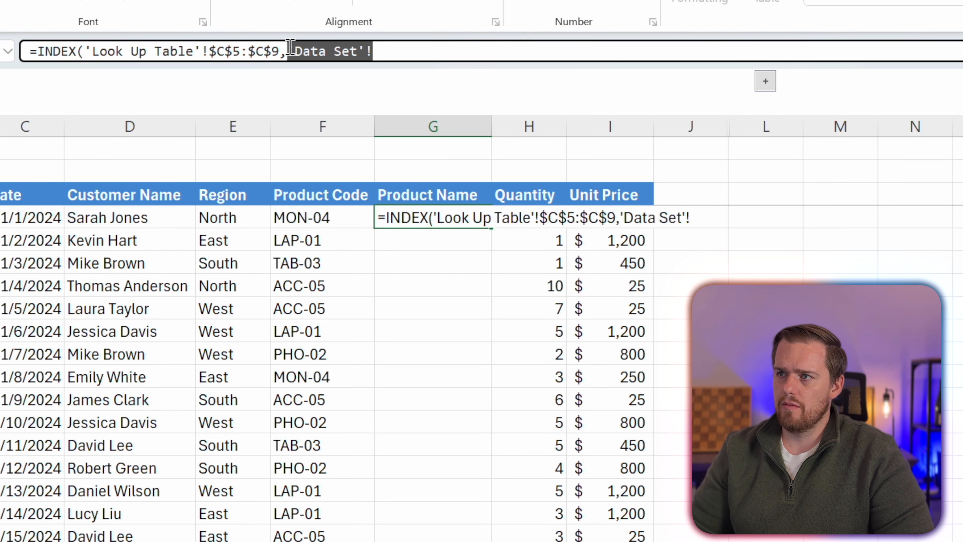
key("BackSpace")
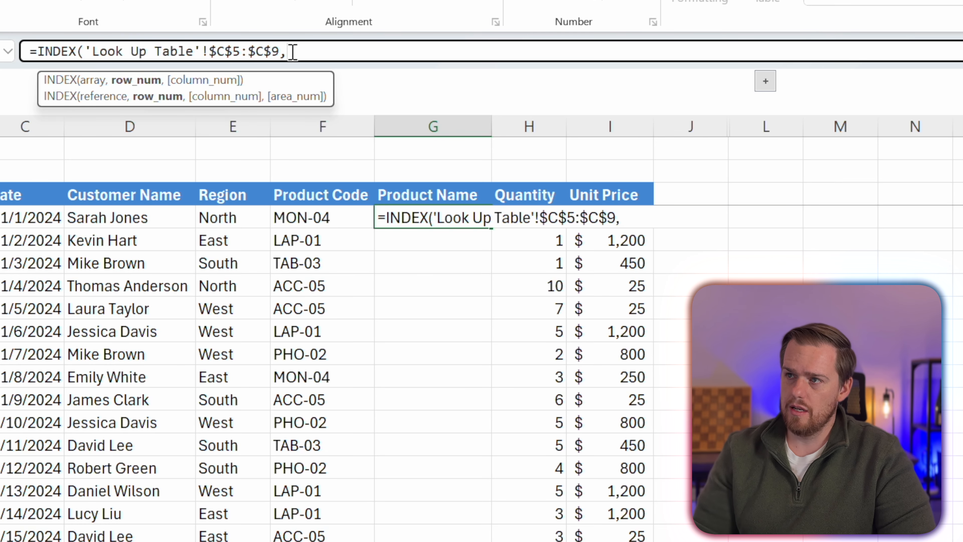
type("match")
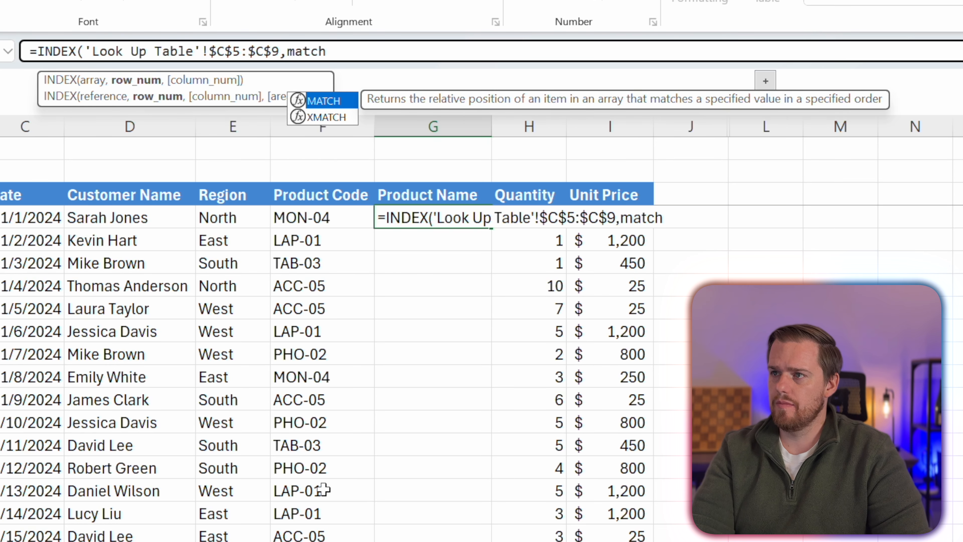
key("Tab")
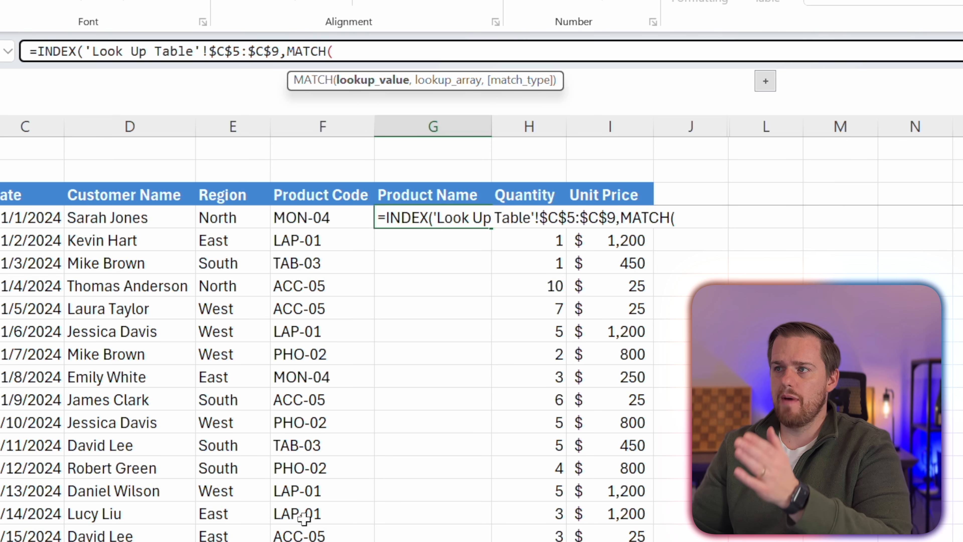
left_click(312, 220)
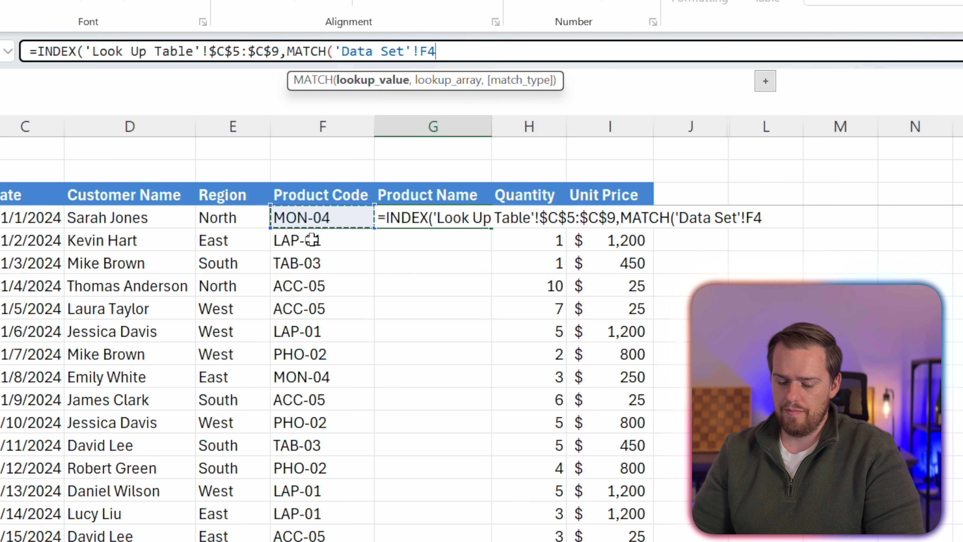
type(",")
Complete MATCH with absolute range $B$5:$B$9 of the Look Up Table sheet and exact match 0, and fill the formula down the Product Name column
left_click(125, 537)
left_click_drag(115, 257, 114, 364)
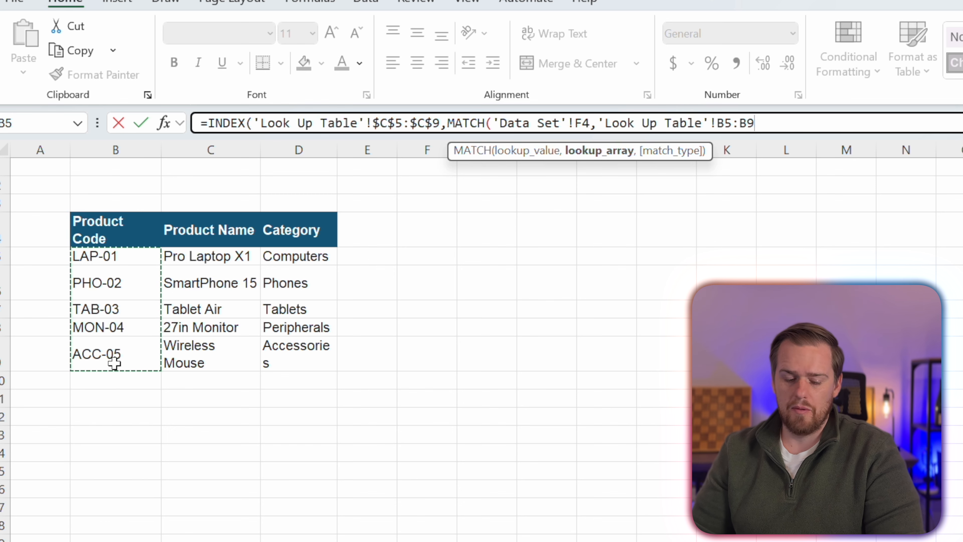
key("F4")
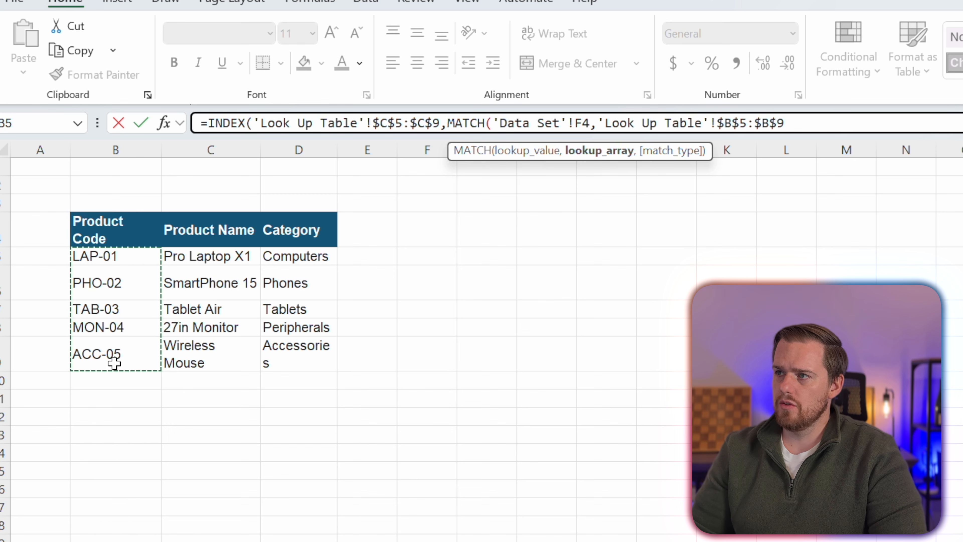
type(",")
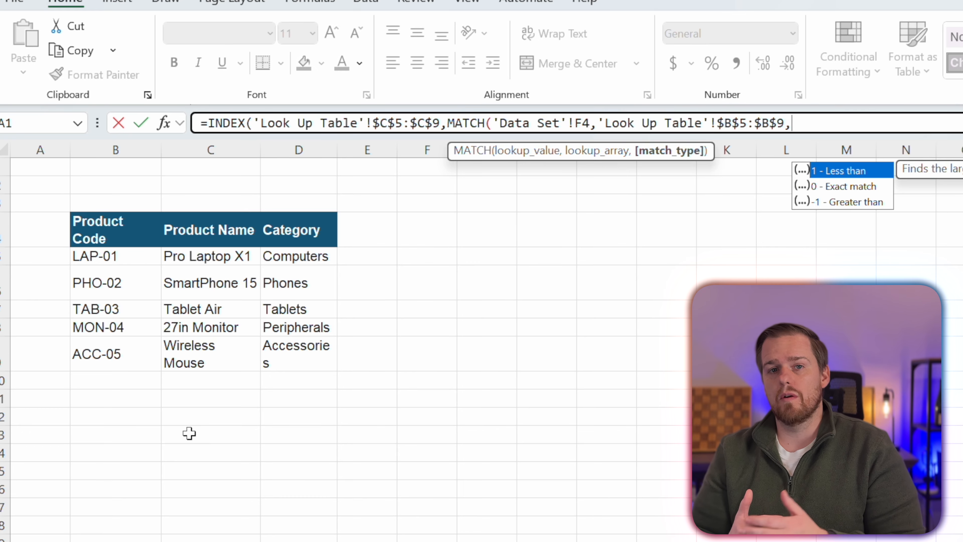
type("0")
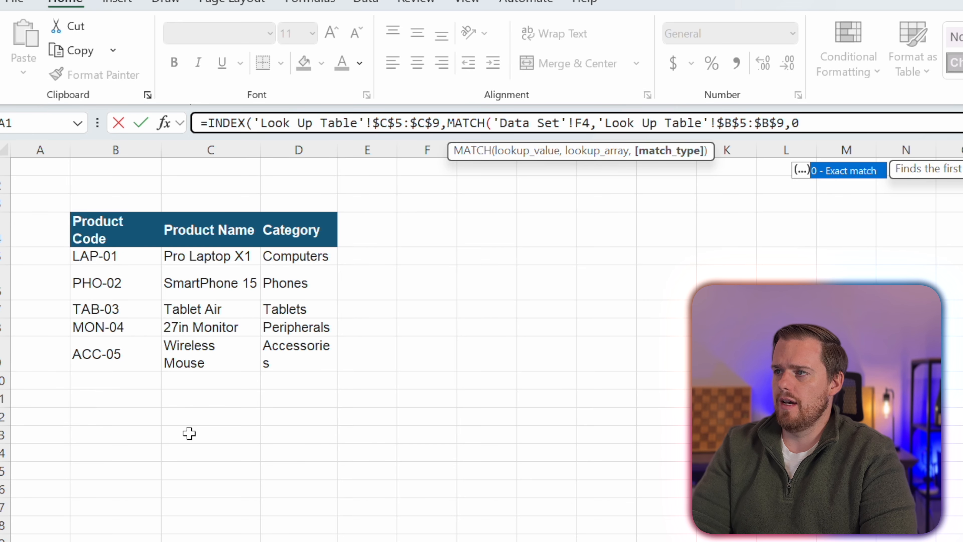
type("))")
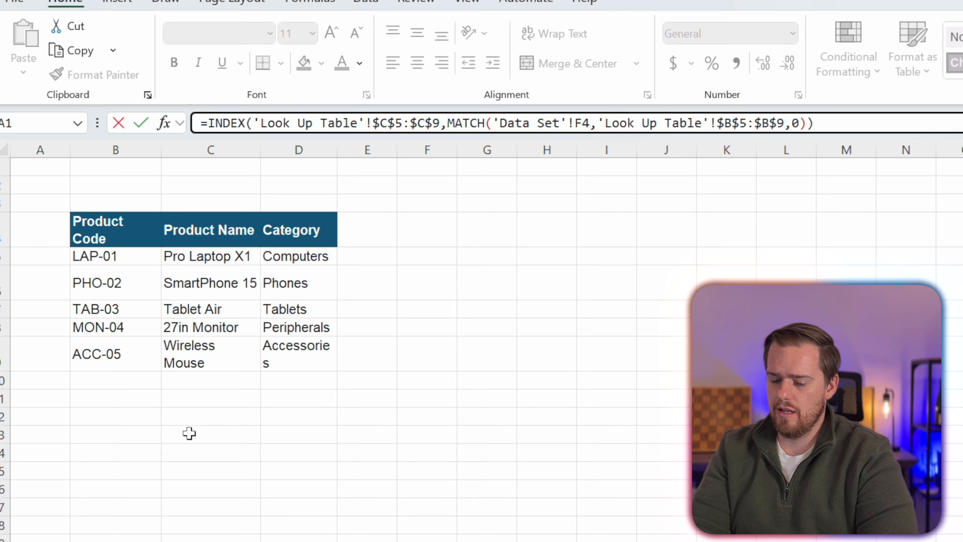
key("Return")
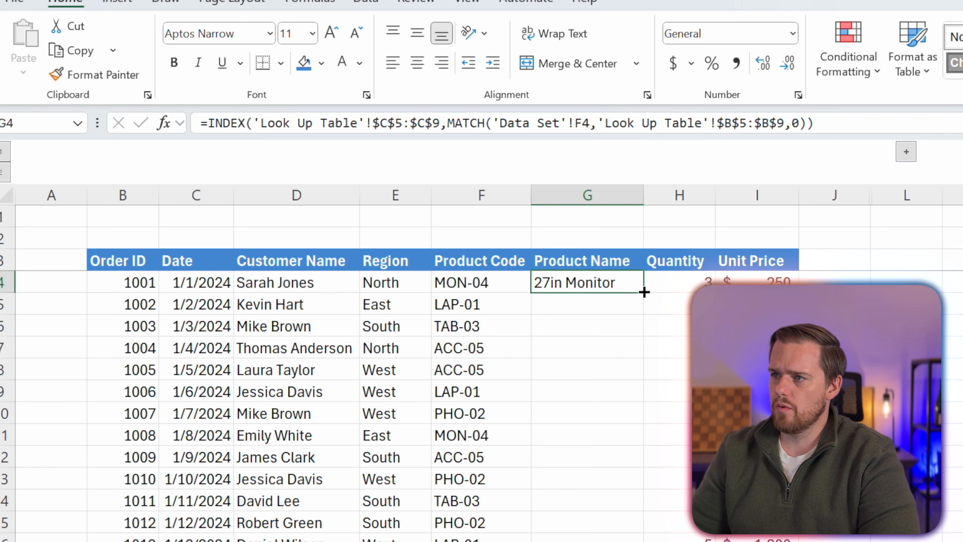
double_click(643, 292)
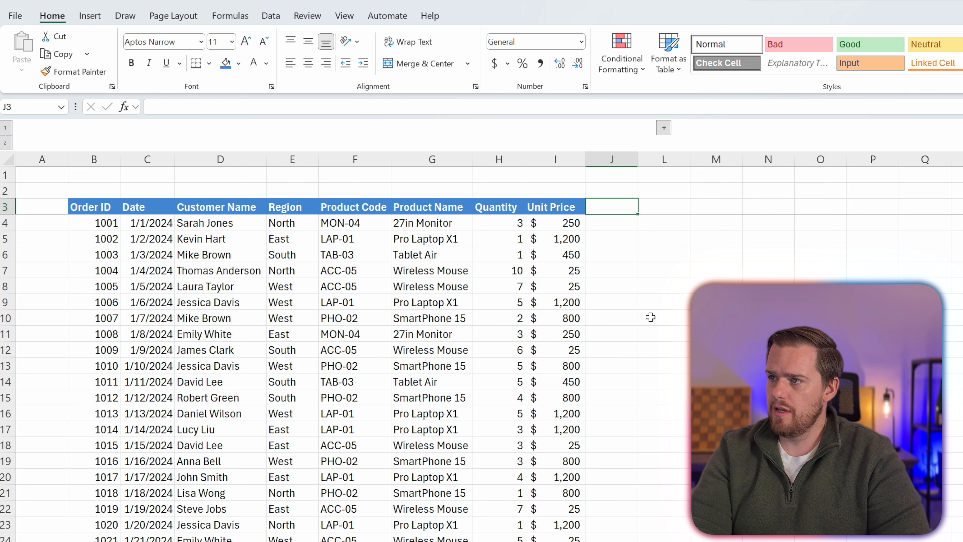
Add a "Revenue" header in J3, beside the Unit Price column
type("Re")
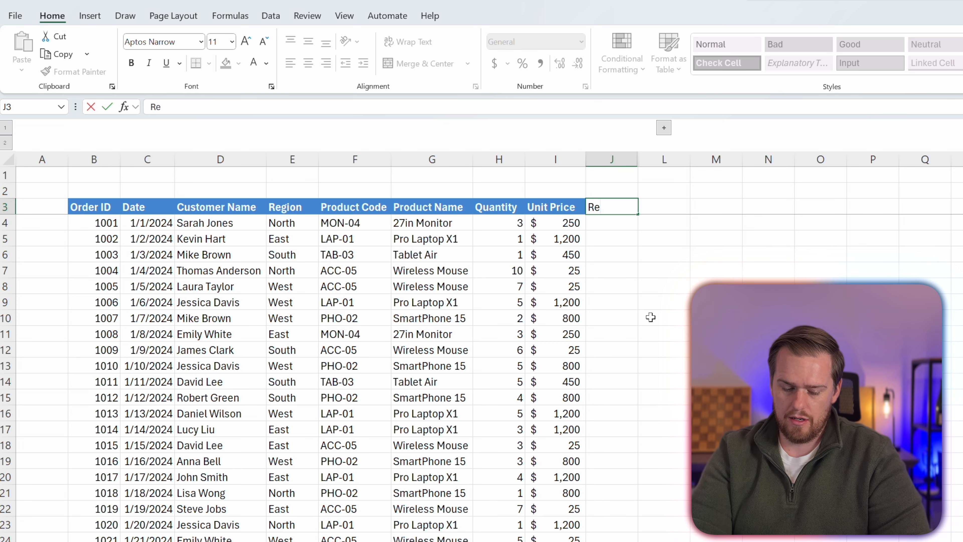
type("venue")
key("Return")
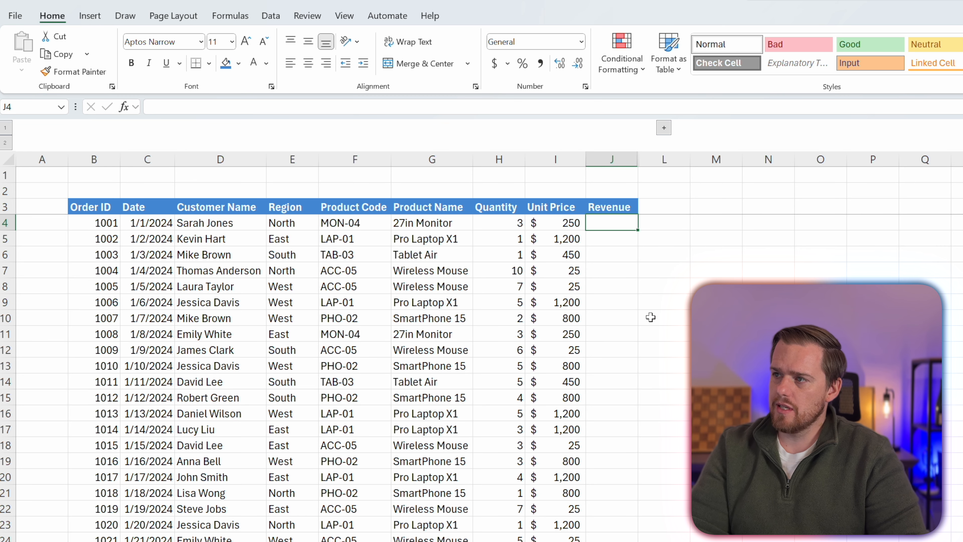
key("Up")
key("Down")
Calculate revenue in J4 by multiplying unit price I4 by quantity H4, and fill the formula down the Revenue column
type("=")
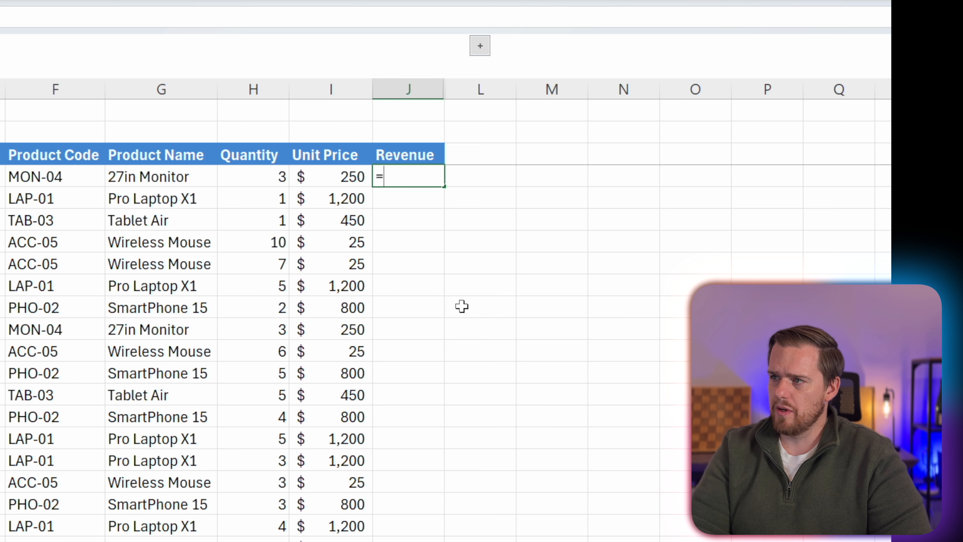
key("Left")
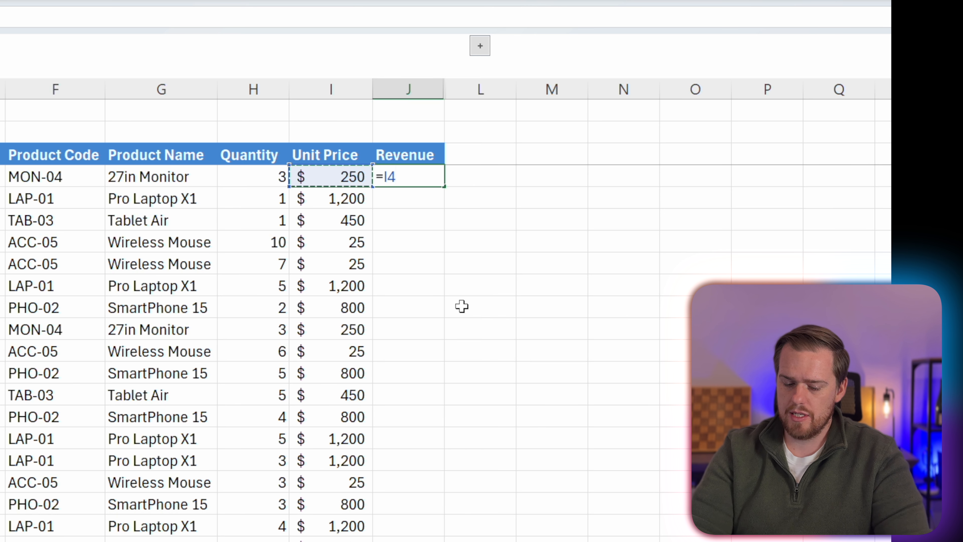
type("*")
key("Left")
key("Left")
key("Return")
left_click(421, 178)
double_click(444, 187)
scroll(445, 187, "down", 1)
scroll(445, 186, "up", 1)
left_click(431, 183)
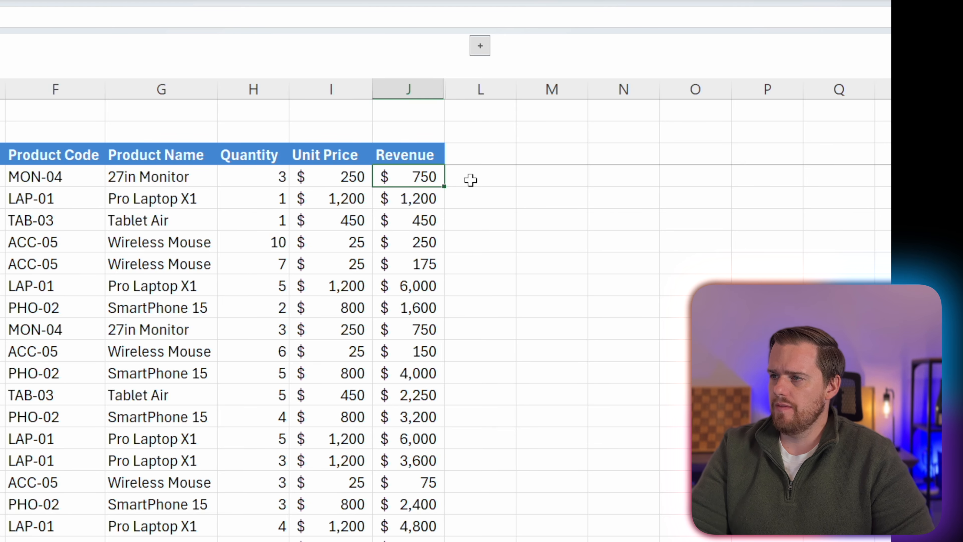
Total the Revenue column with a SUM formula over J4:J103 in the first empty cell below its last row
key("ctrl+Down")
key("Down")
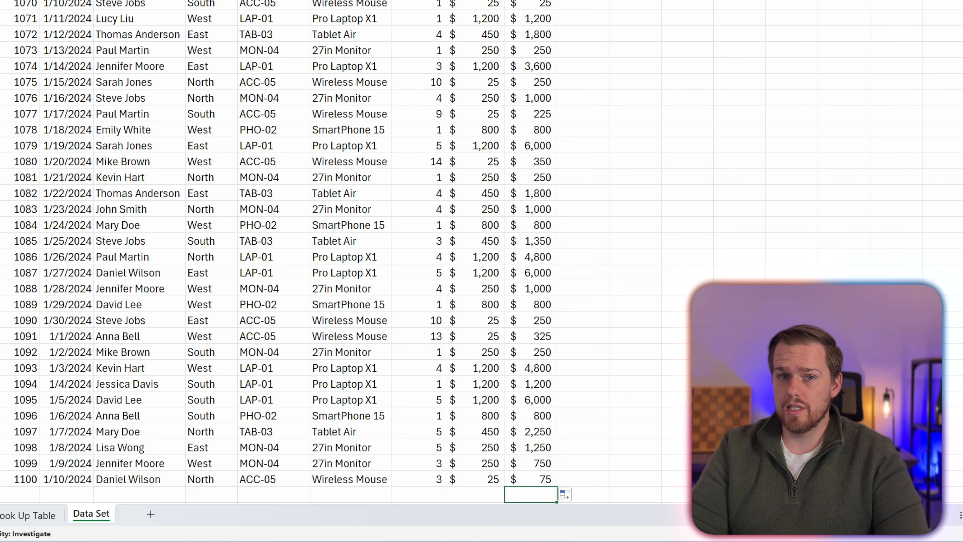
type("=SUM(")
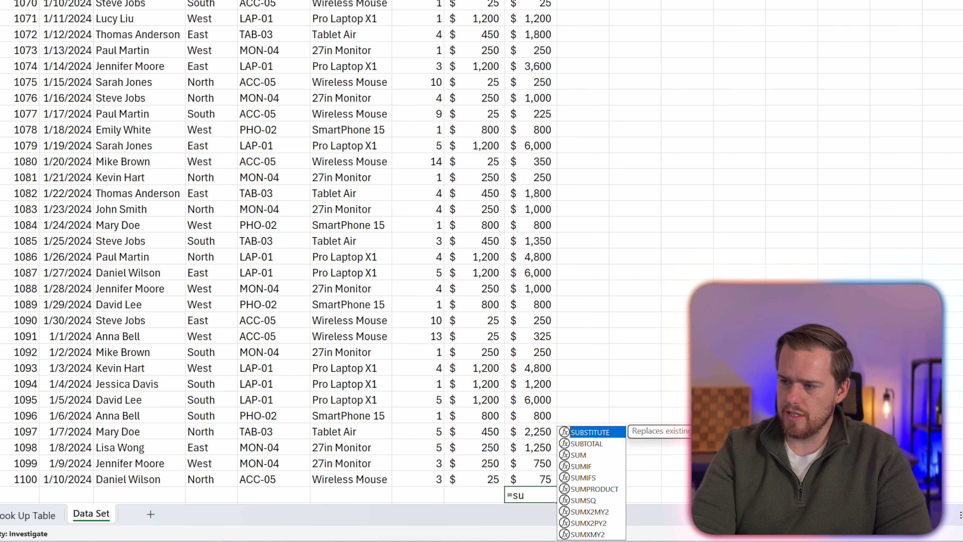
key("Up")
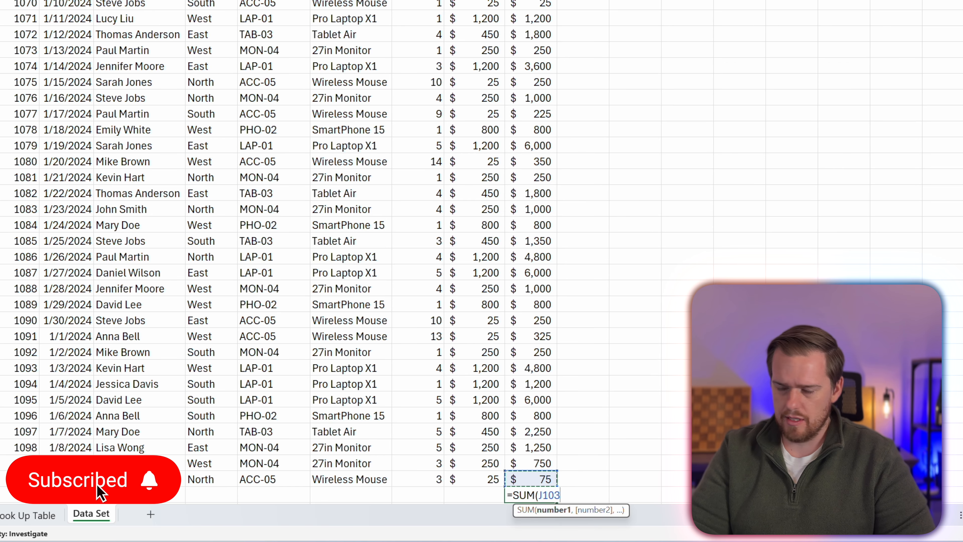
key("ctrl+shift+Up")
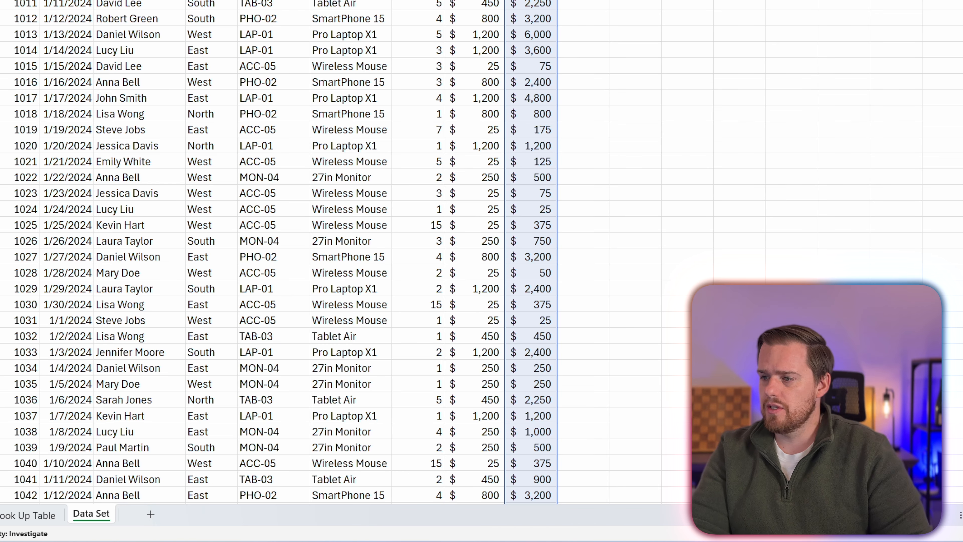
key("Return")
Replace the total below the Revenue column with an AutoSum formula over J4:J103
left_click(533, 479)
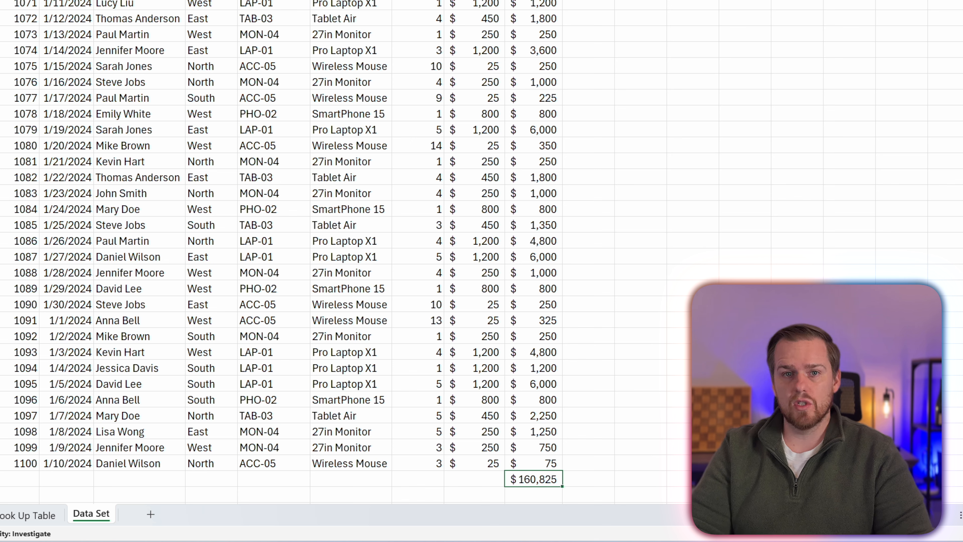
key("Delete")
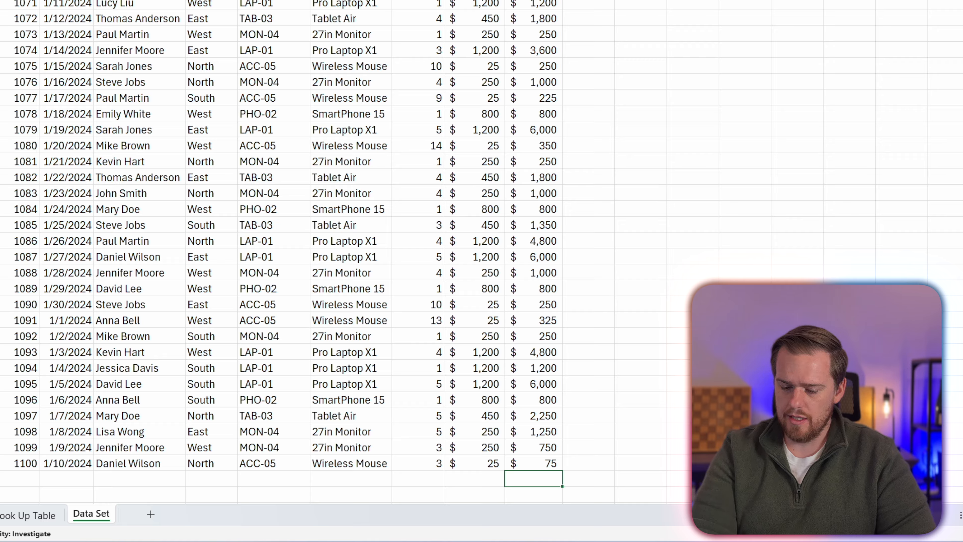
key("alt+equal")
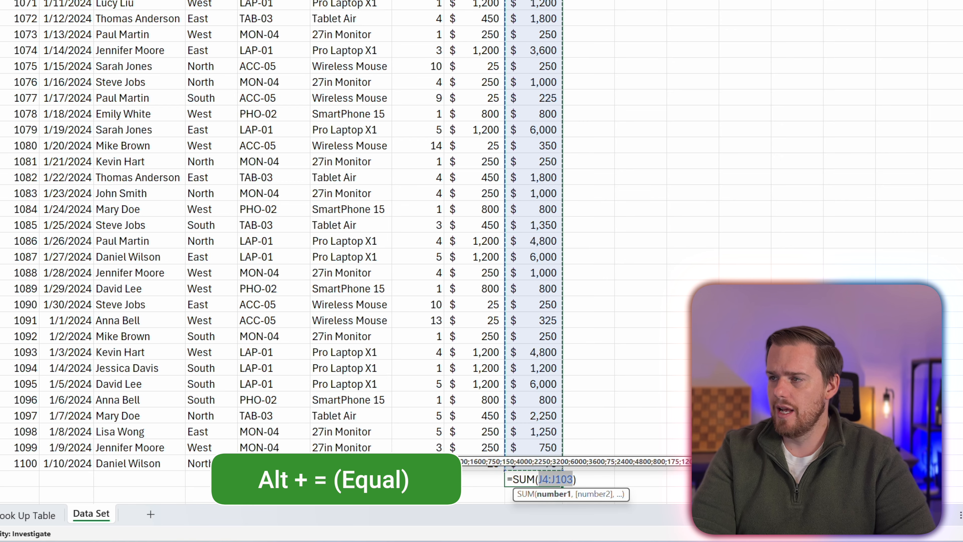
scroll(510, 188, "up", 20)
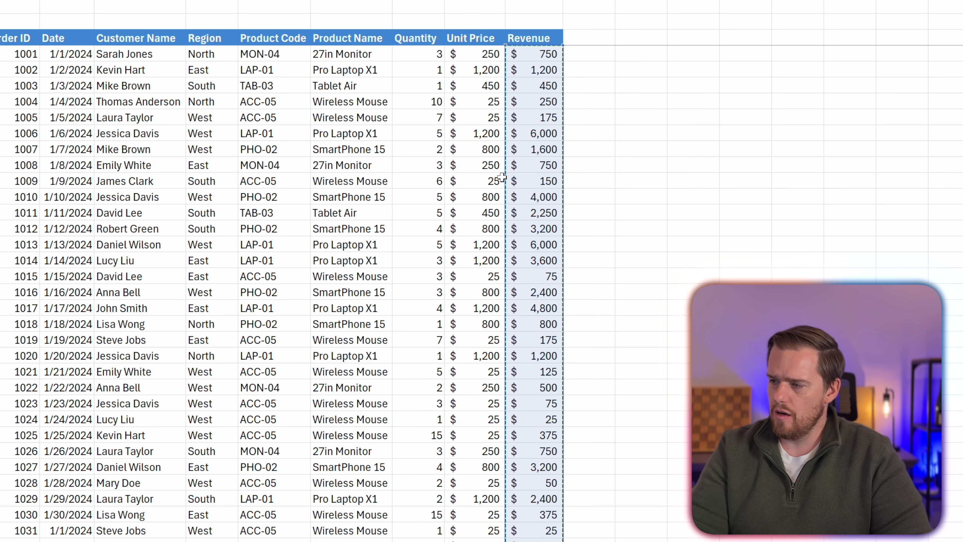
key("Escape")
key("Return")
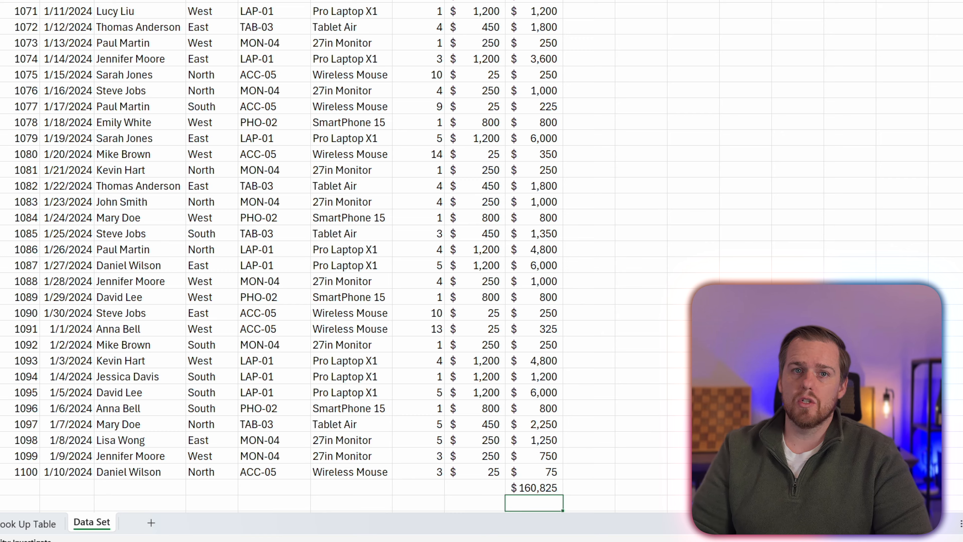
key("Up")
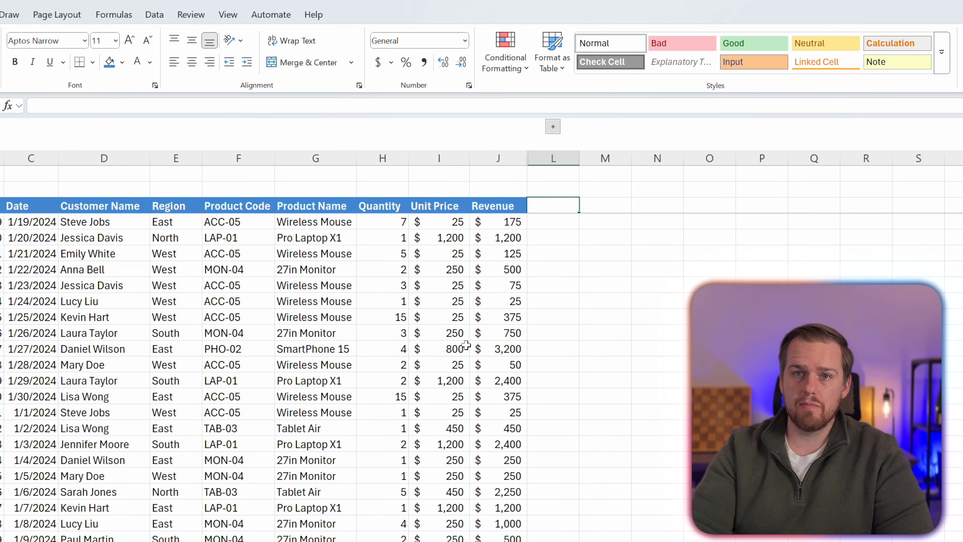
Add a "Priority" header in the header row beside the Revenue column
type("Pr")
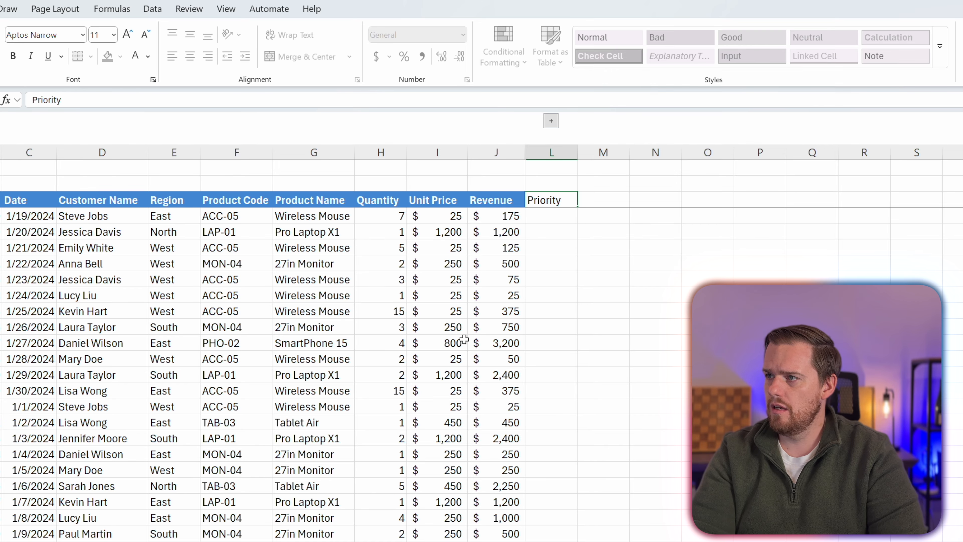
type("iority")
key("Return")
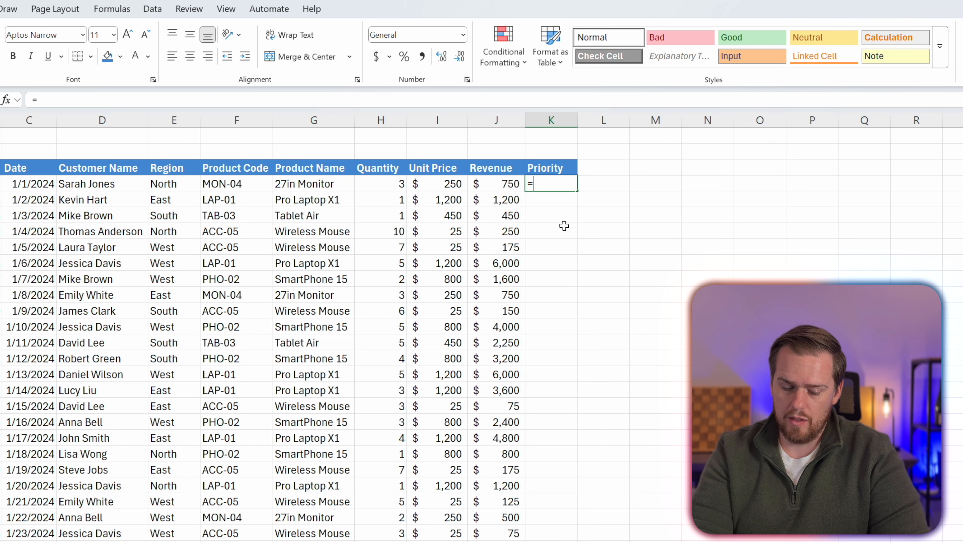
Begin an IF formula in K4 that tests whether revenue cell J4 is at least 2000
type("if")
key("Tab")
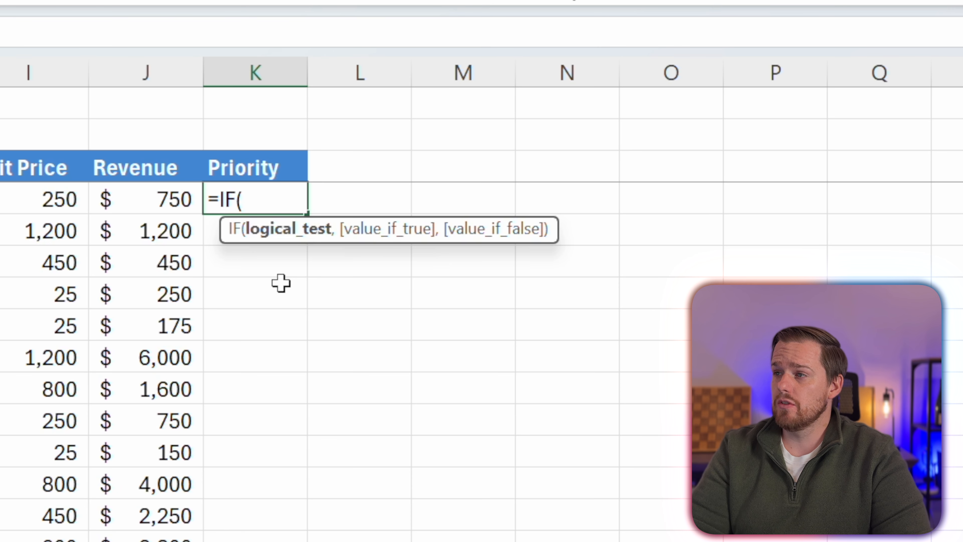
type("J4>=2000,")
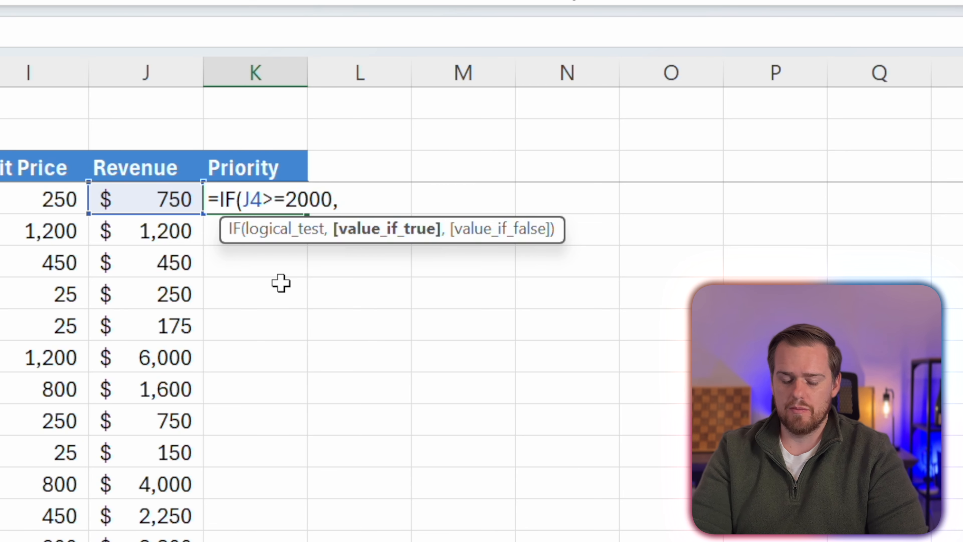
type("Pr")
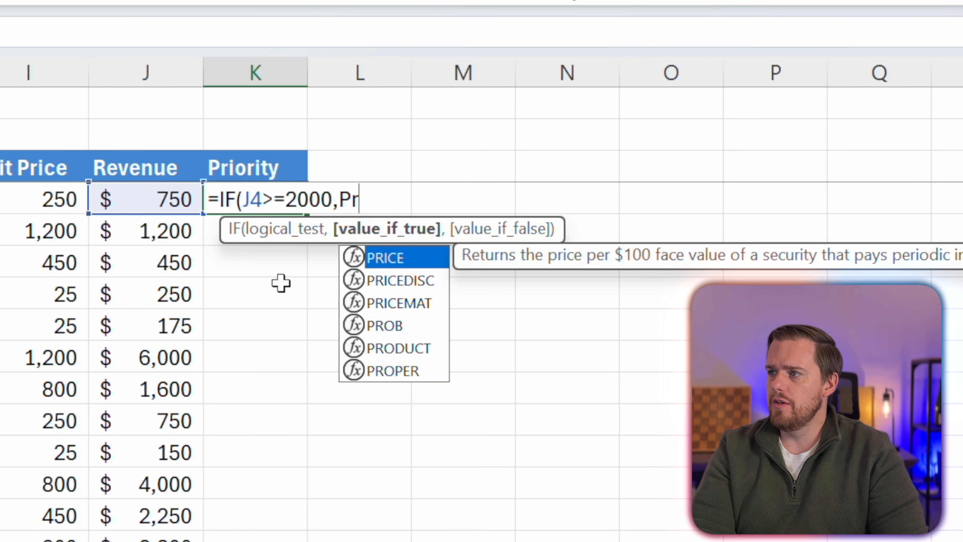
key("BackSpace")
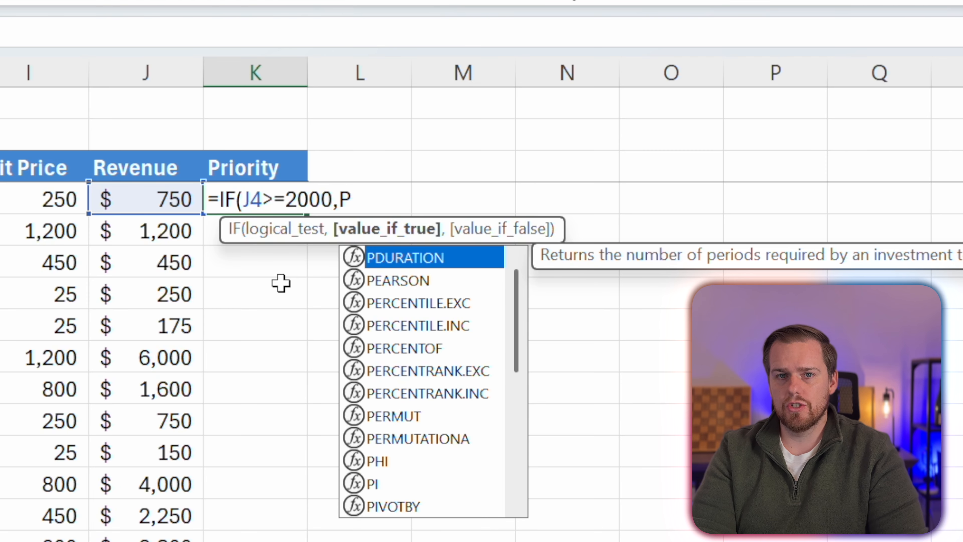
key("BackSpace")
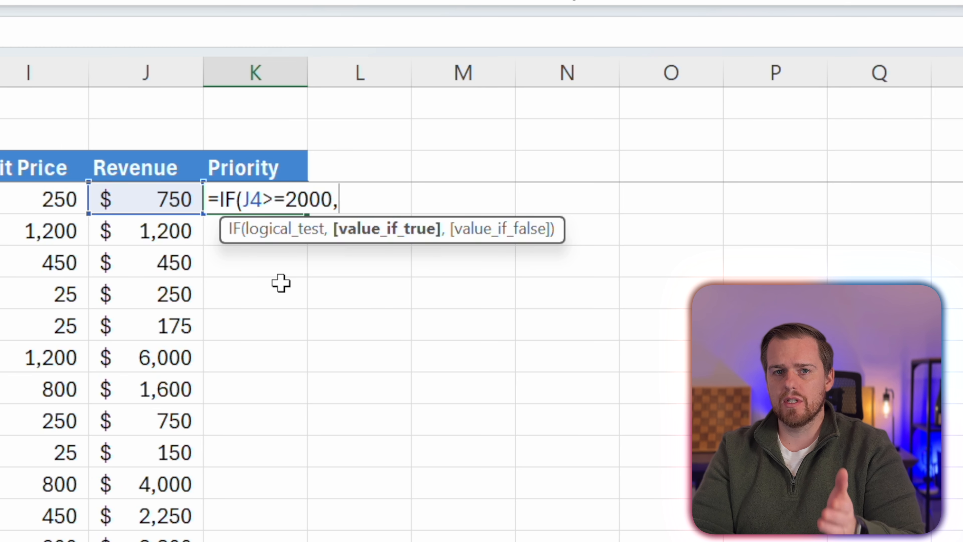
Enter the quoted text "Priority" as the IF formula's value if true
type("\"Pr")
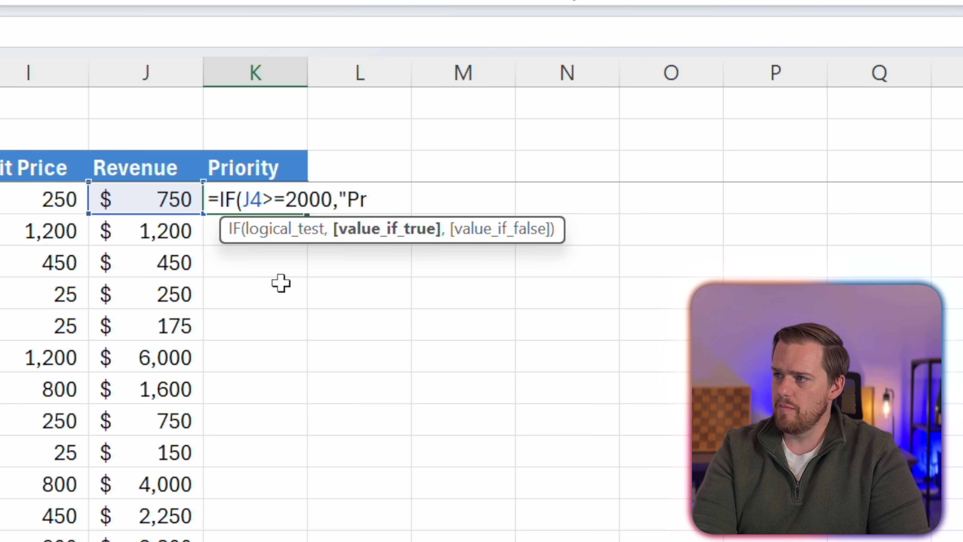
type("iorit")
key("BackSpace")
type("ri")
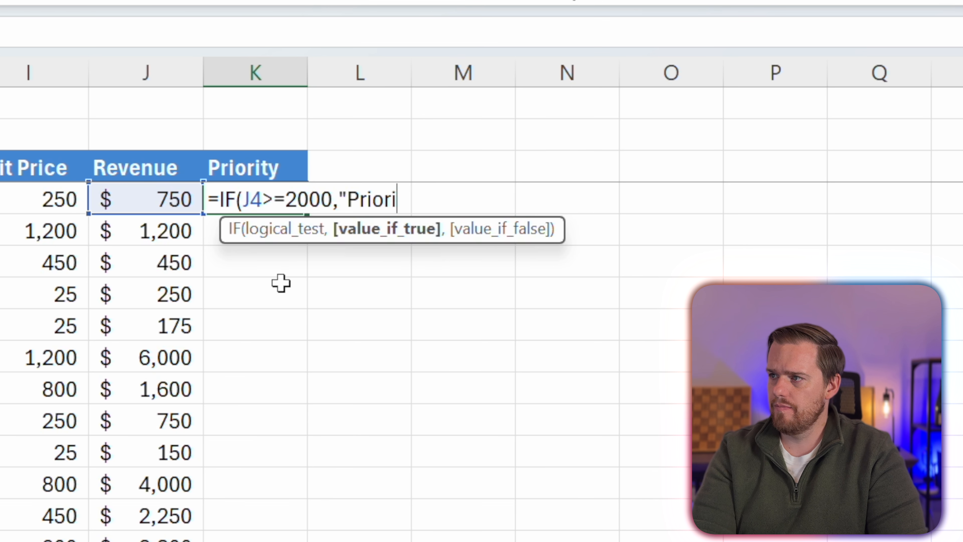
type("ty\"")
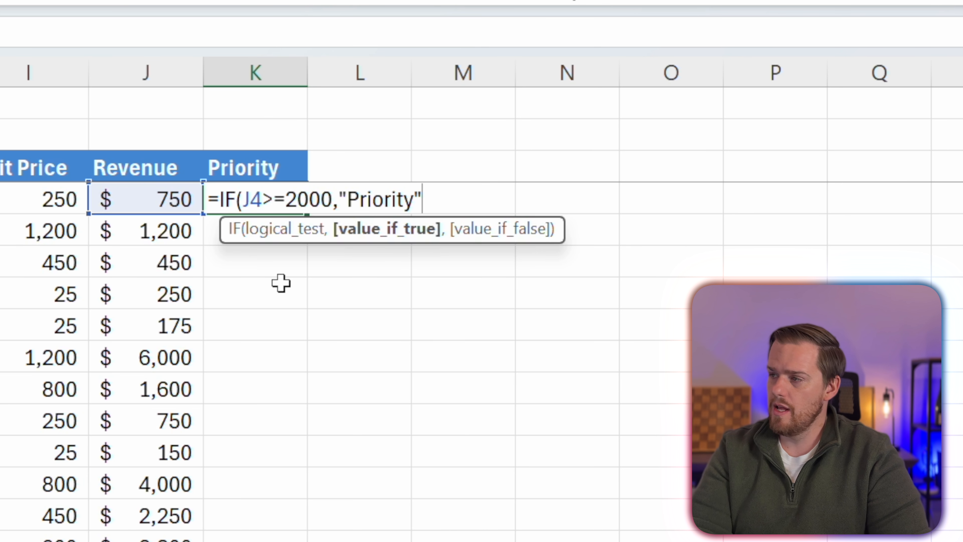
Complete the IF formula with "Standard" as the value if false, and fill it down the Priority column
type(",\"")
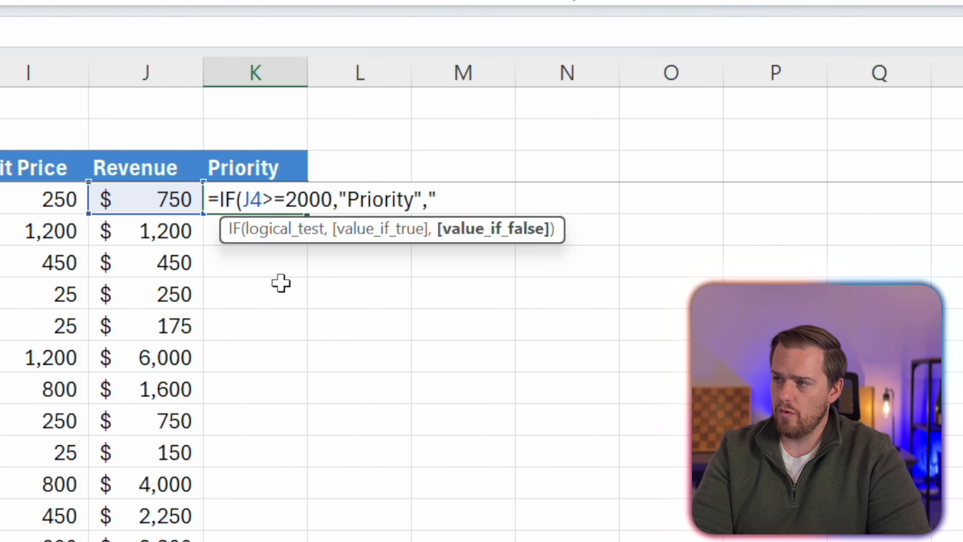
type("Standar")
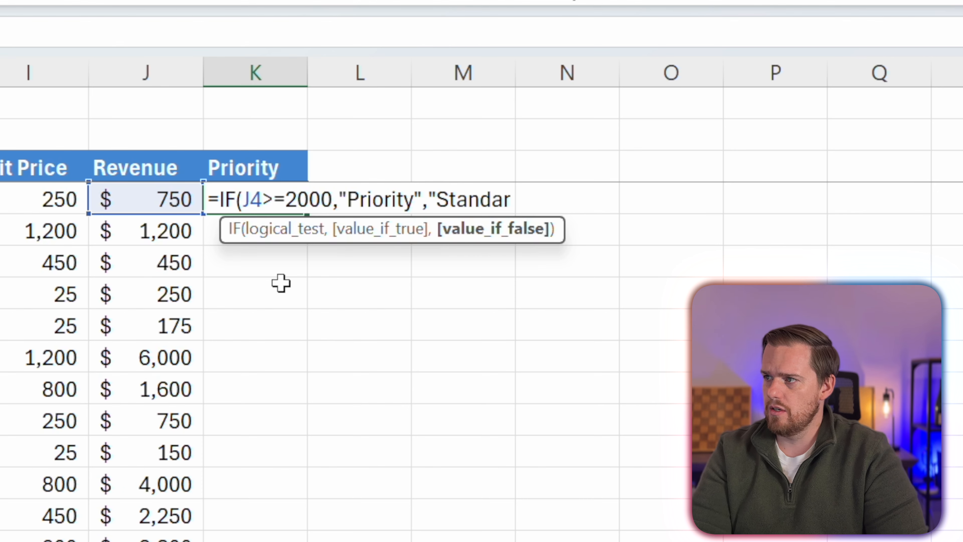
type("d\"")
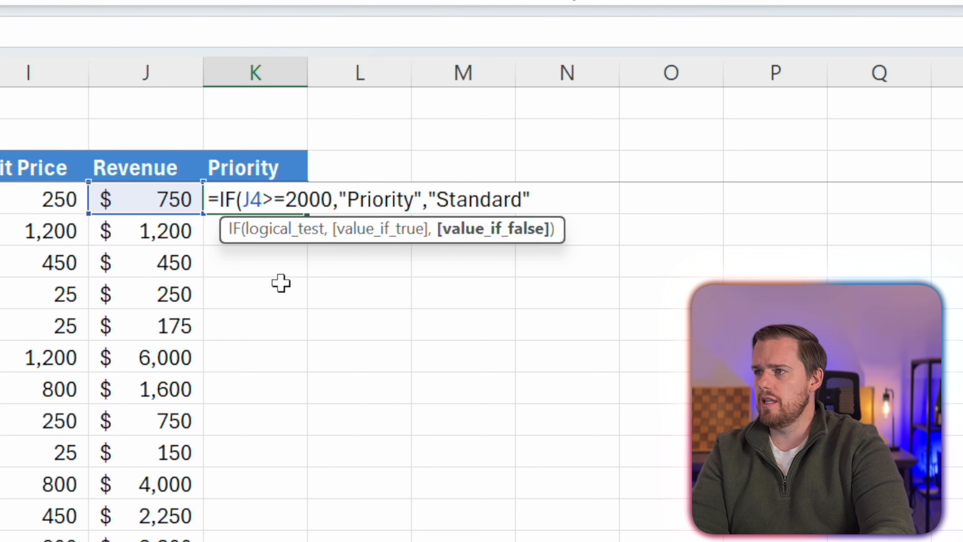
type(")")
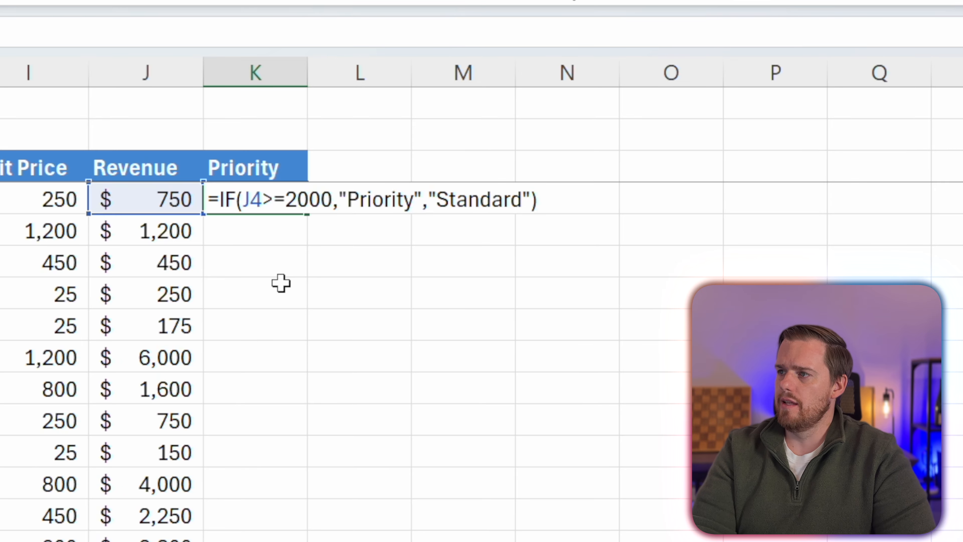
key("Return")
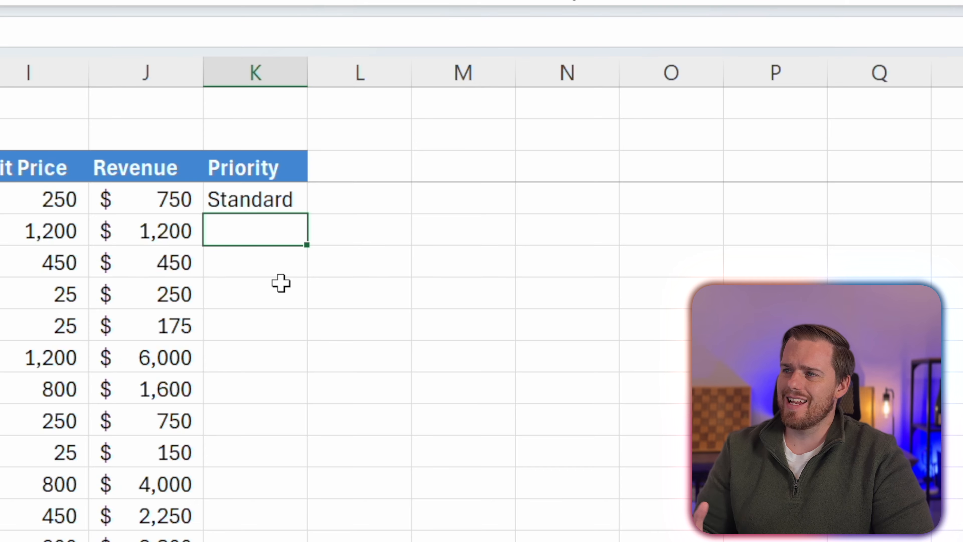
left_click(278, 201)
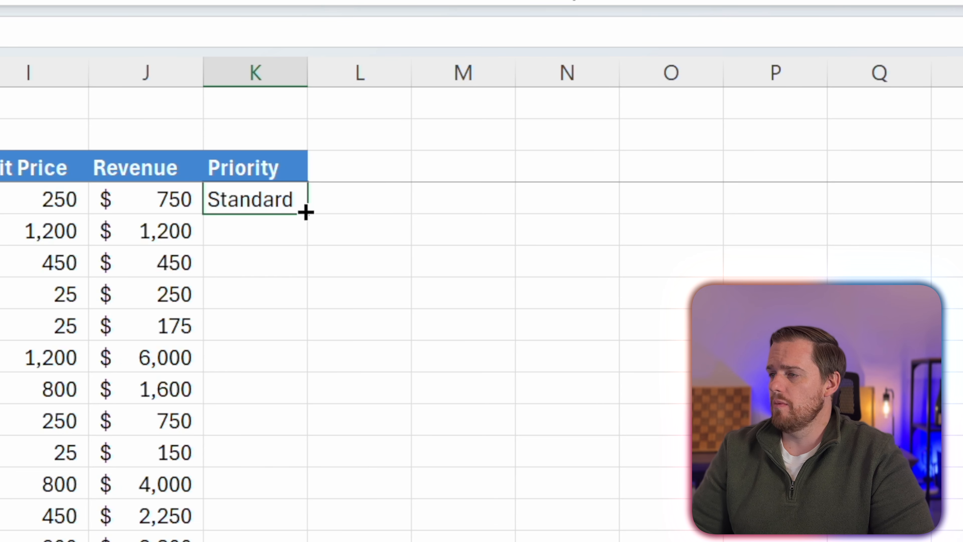
double_click(306, 212)
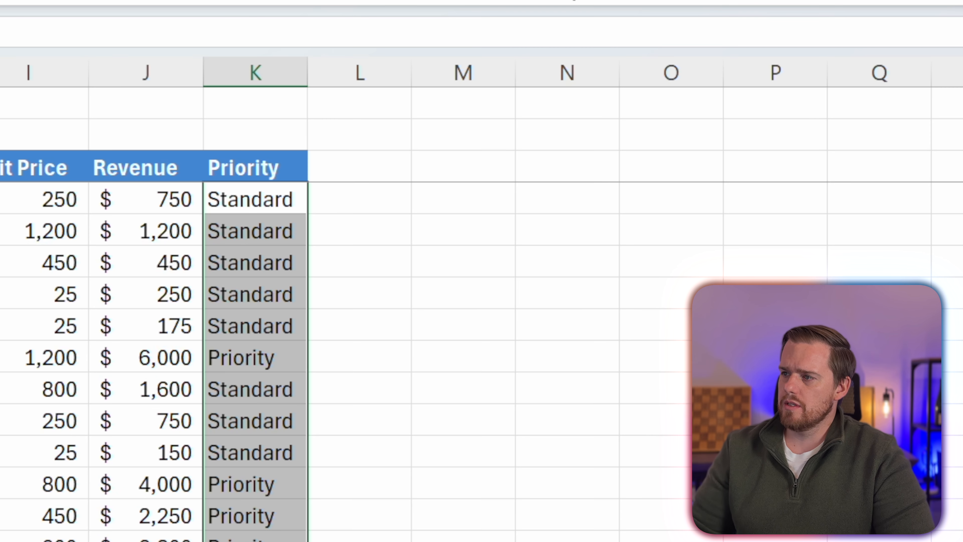
Highlight the Priority column's cells containing the text "Priority" with Green Fill with Dark Green Text
left_click(258, 198)
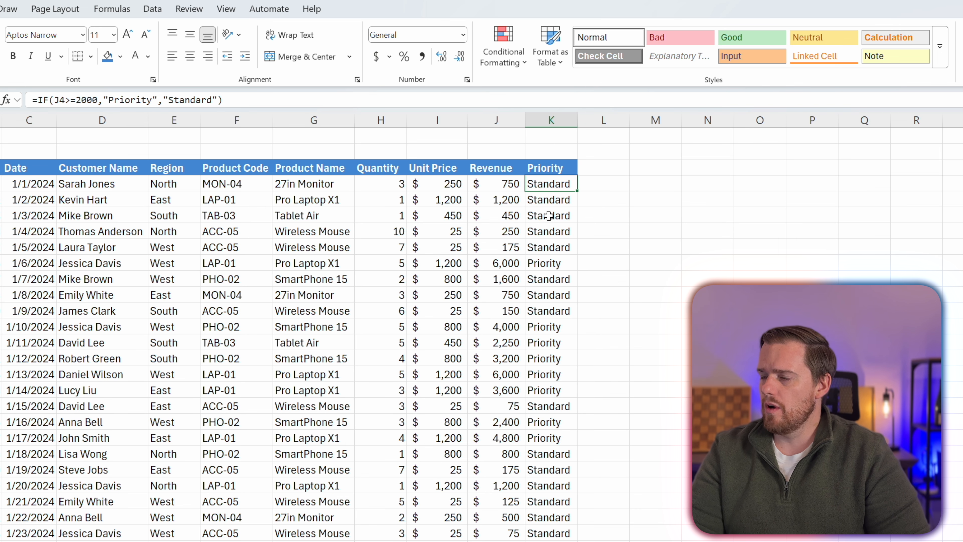
key("ctrl+shift+Down")
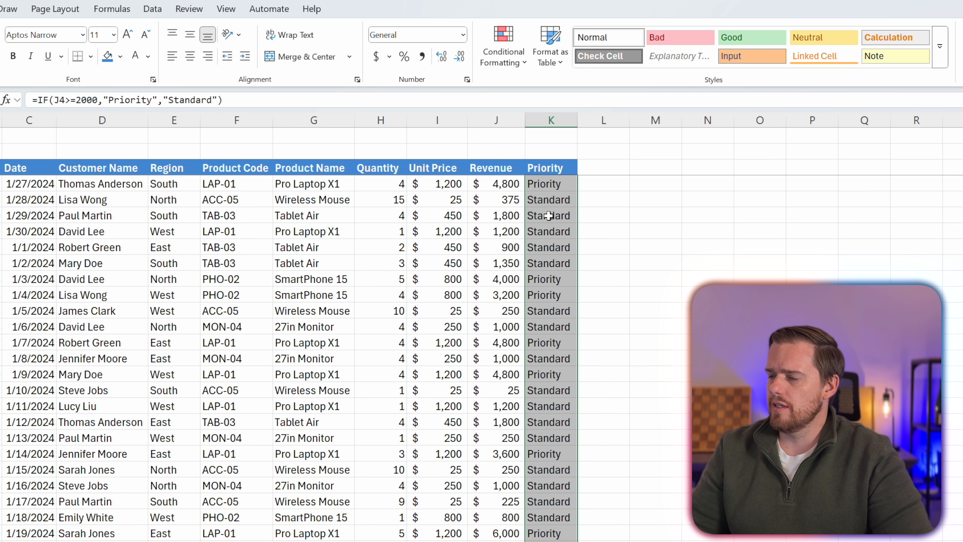
left_click(503, 46)
mouse_move(551, 89)
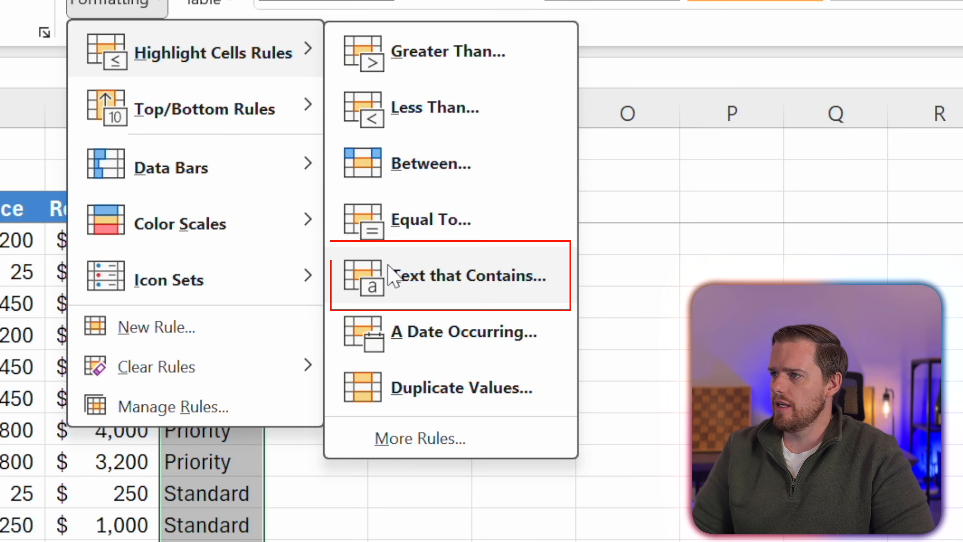
left_click(339, 271)
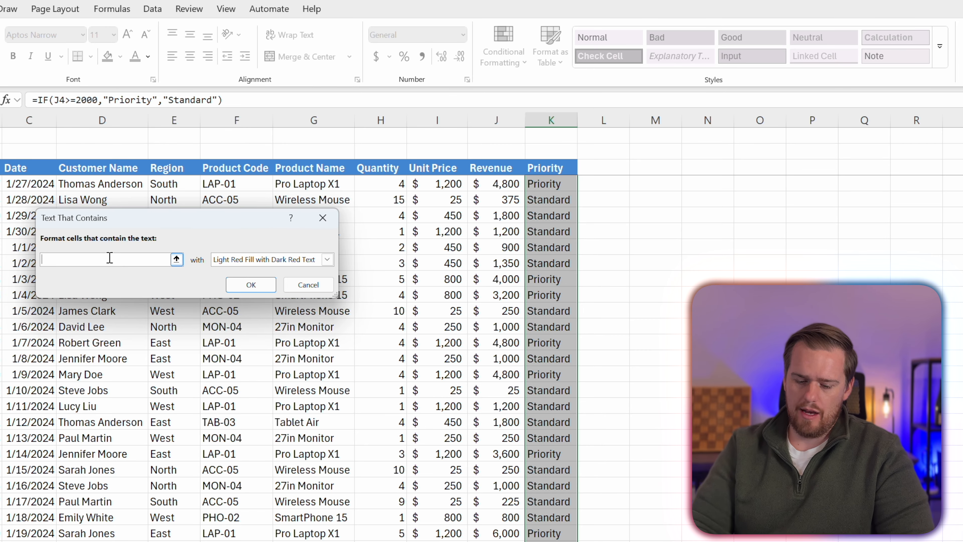
type("Priority")
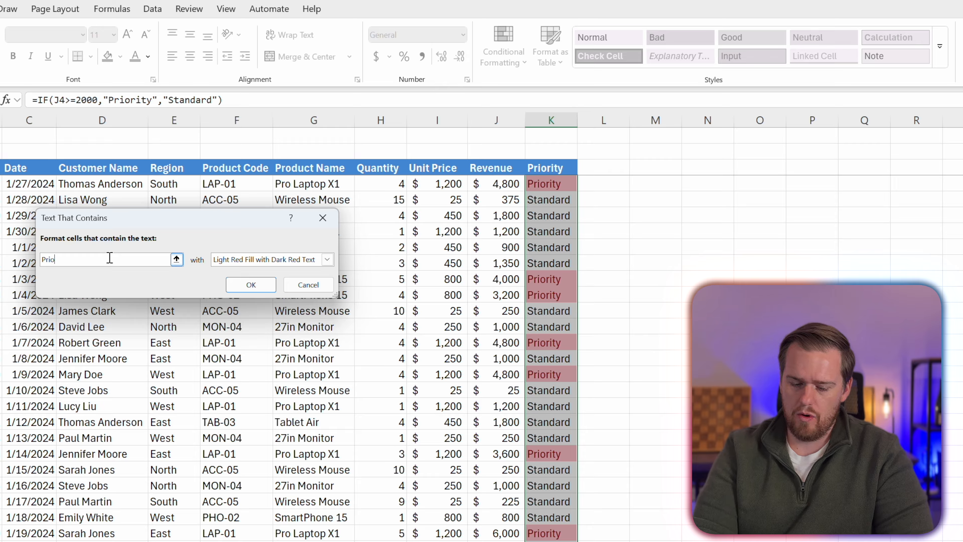
left_click(326, 261)
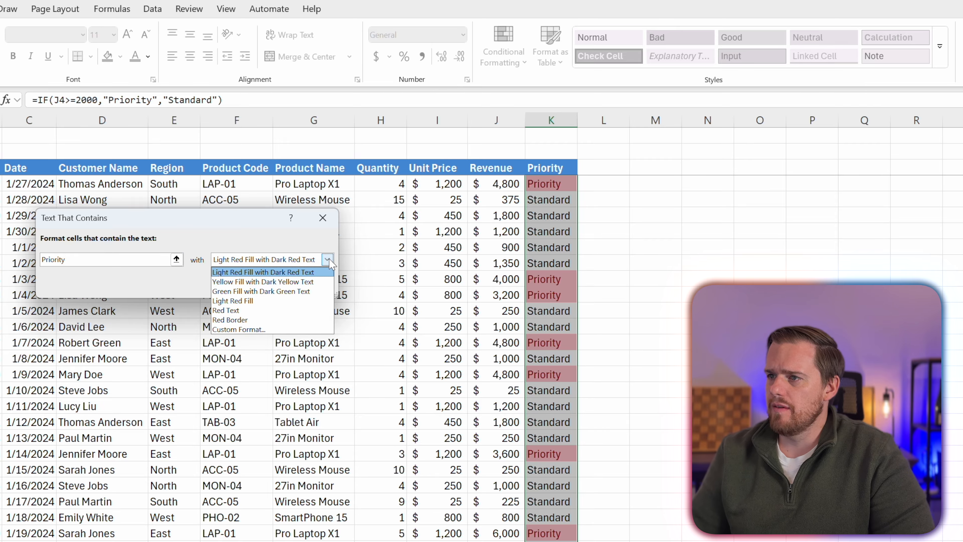
left_click(317, 292)
left_click(251, 284)
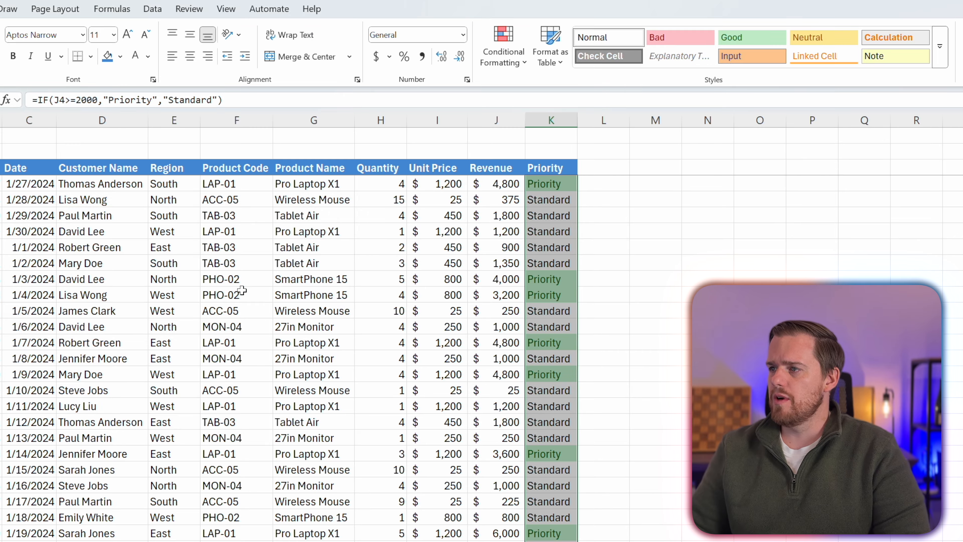
left_click(299, 295)
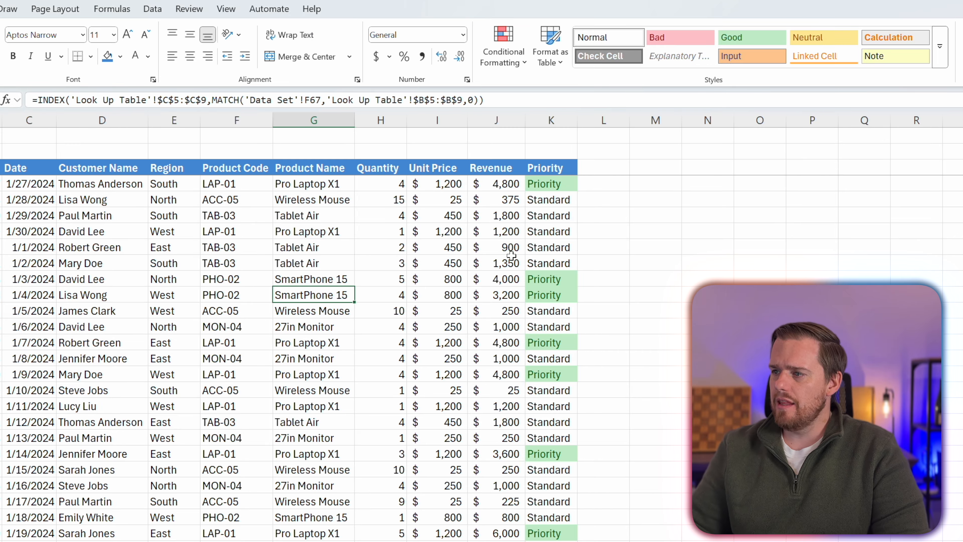
scroll(511, 256, "down", 3)
scroll(510, 258, "up", 4)
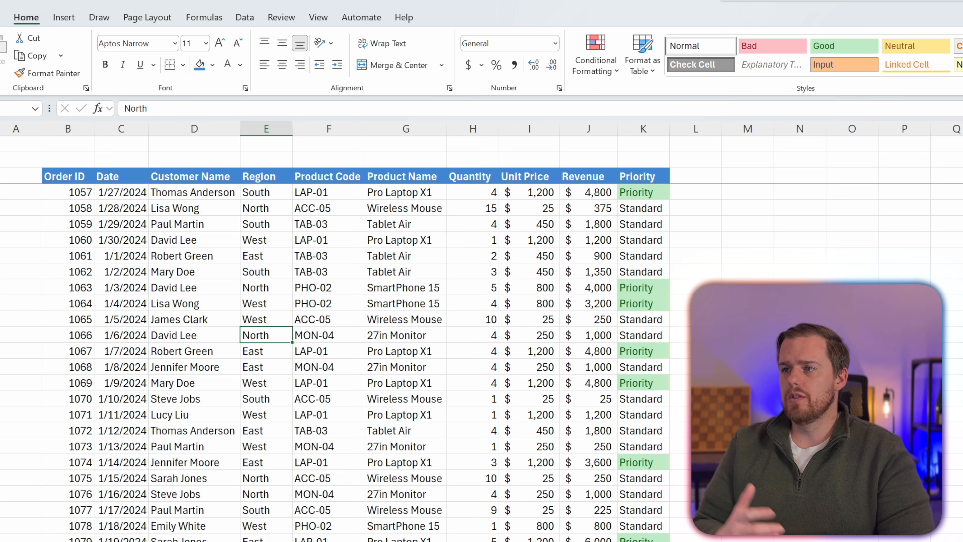
Convert the full order range B3:K103 into a table with headers
key("ctrl+Left")
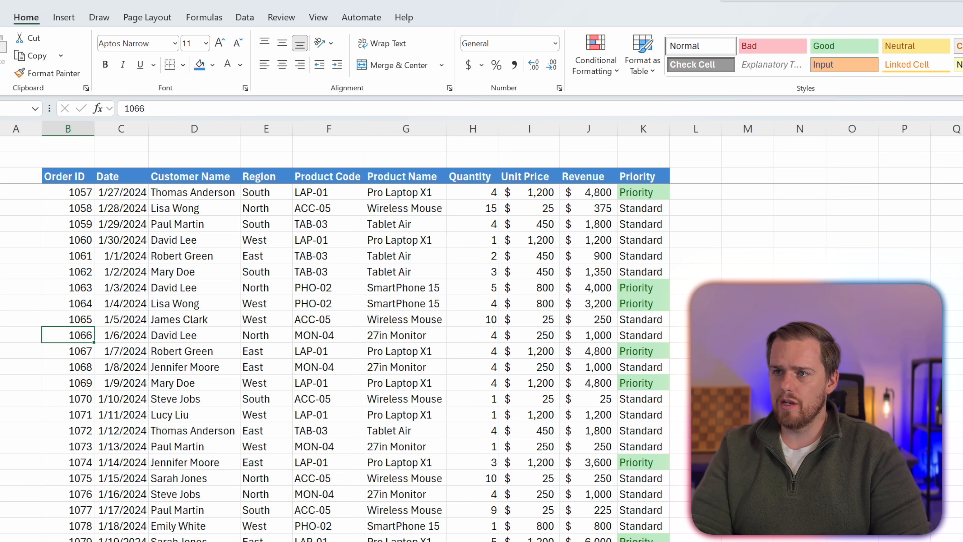
key("ctrl+Up")
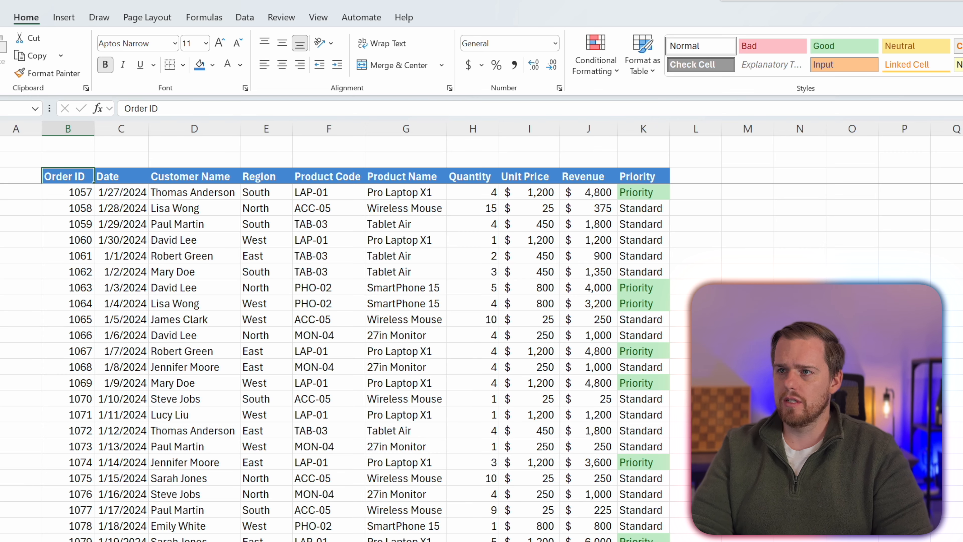
key("ctrl+shift+Right")
key("ctrl+shift+Down")
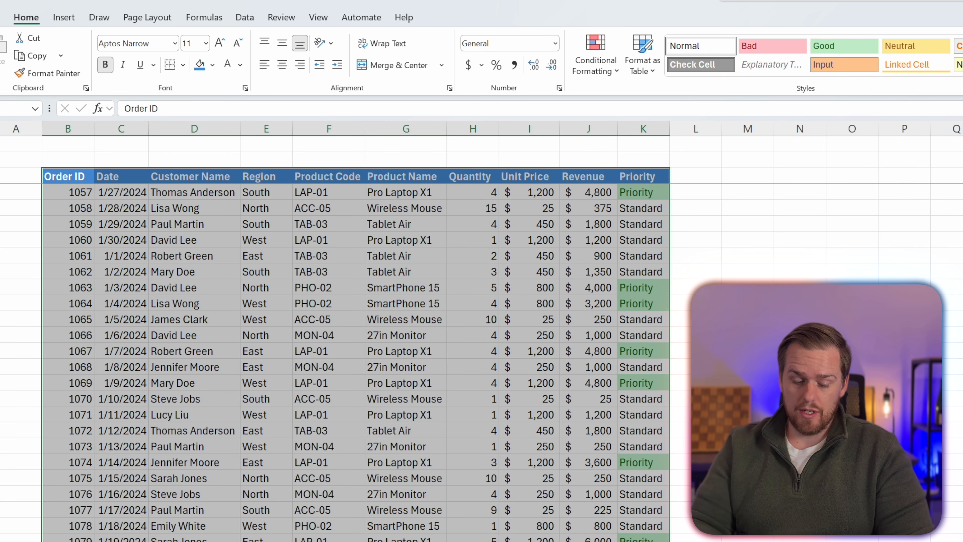
key("ctrl+t")
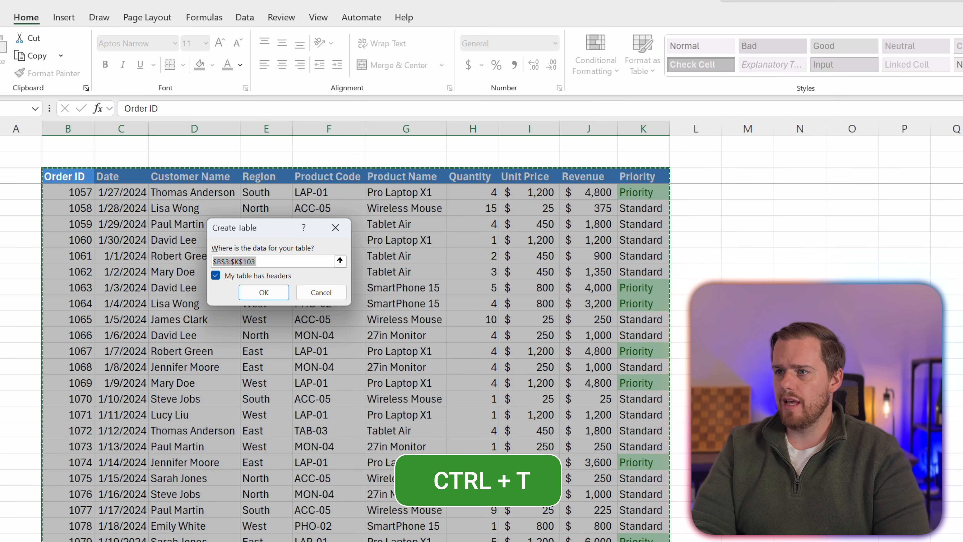
key("Return")
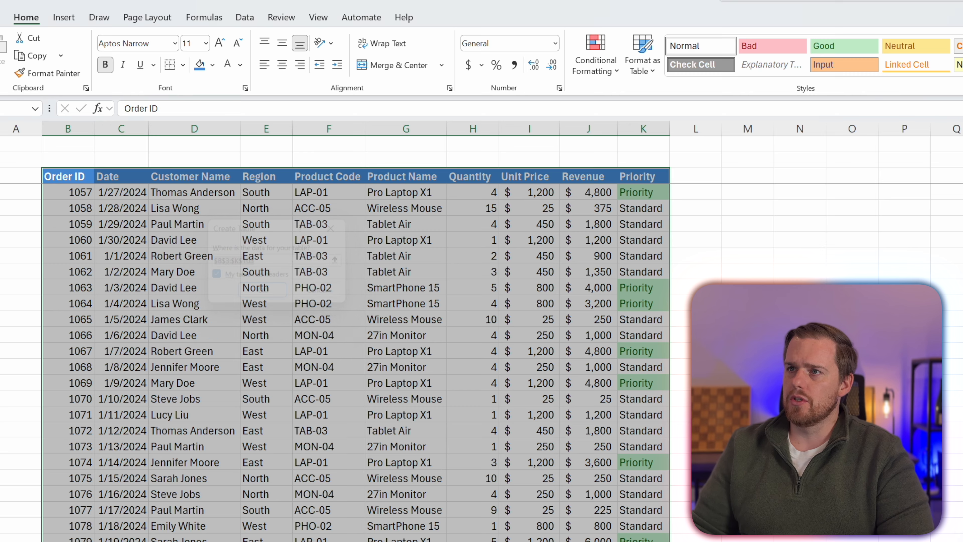
left_click(65, 17)
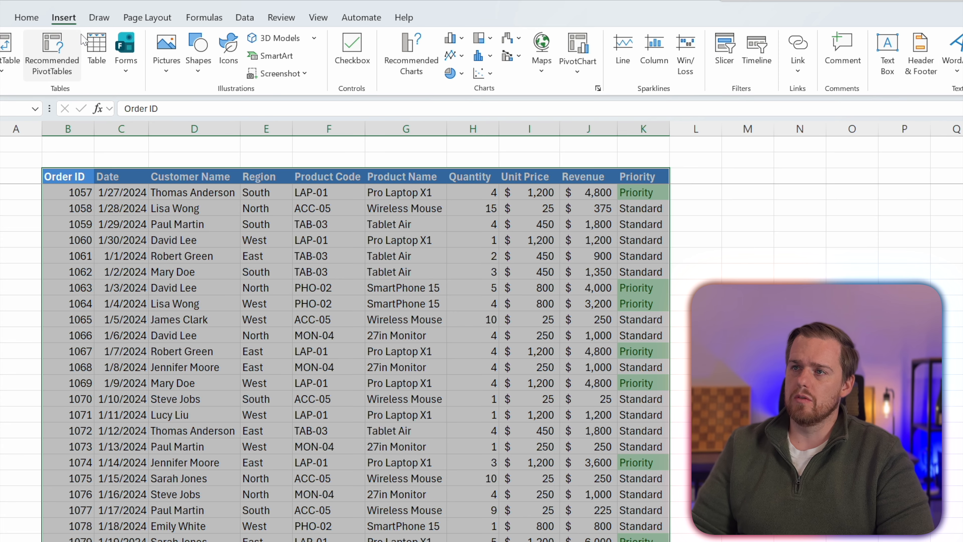
left_click(187, 83)
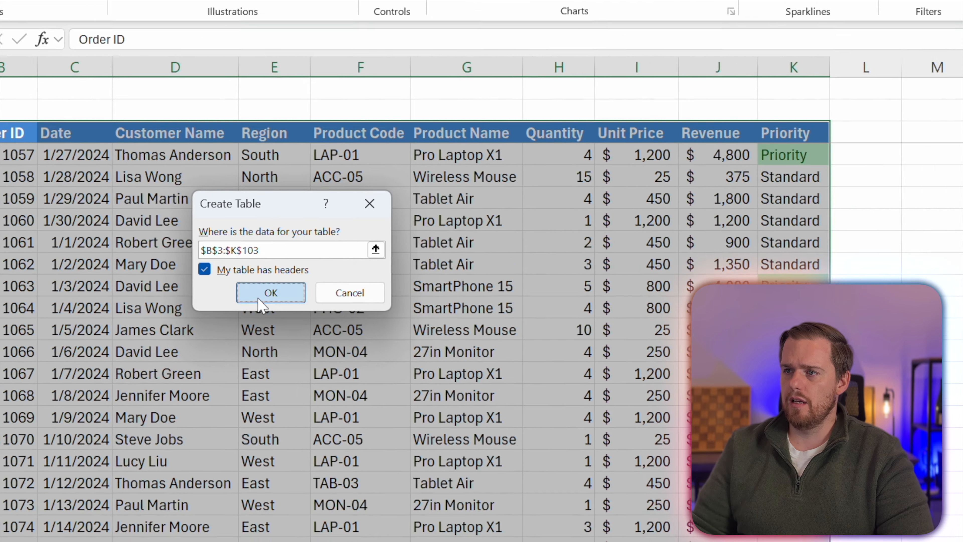
left_click(282, 292)
left_click(255, 300)
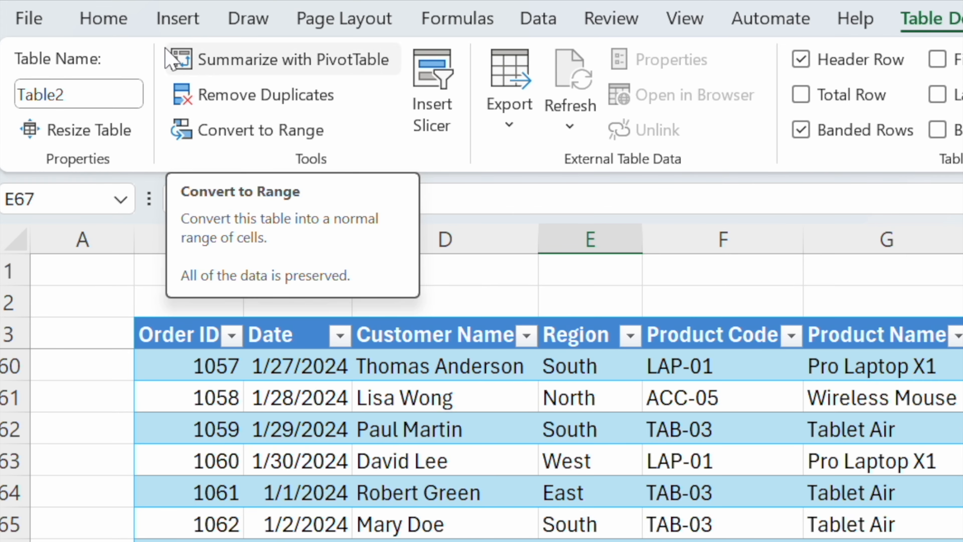
Create a PivotTable from Table2 on a new worksheet
left_click(181, 60)
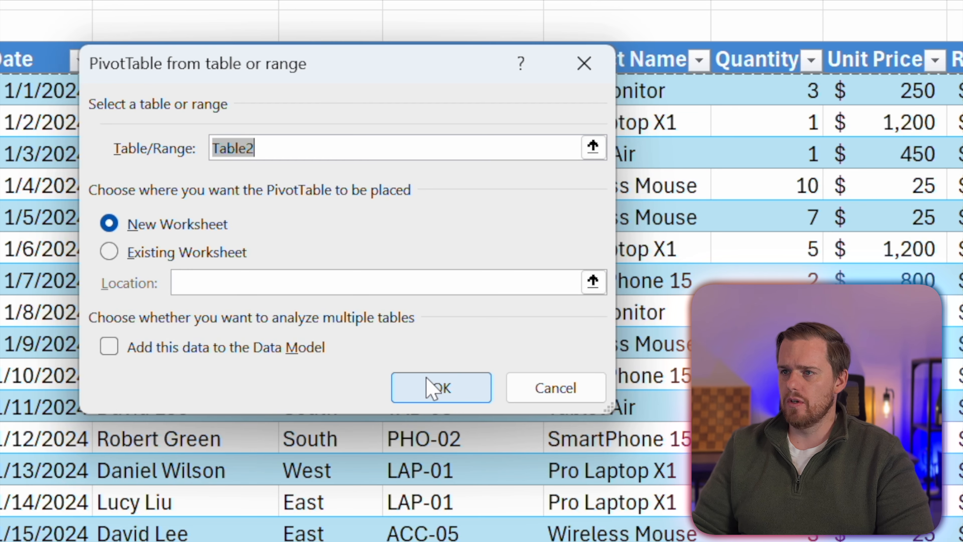
left_click(172, 251)
left_click(848, 190)
left_click(178, 224)
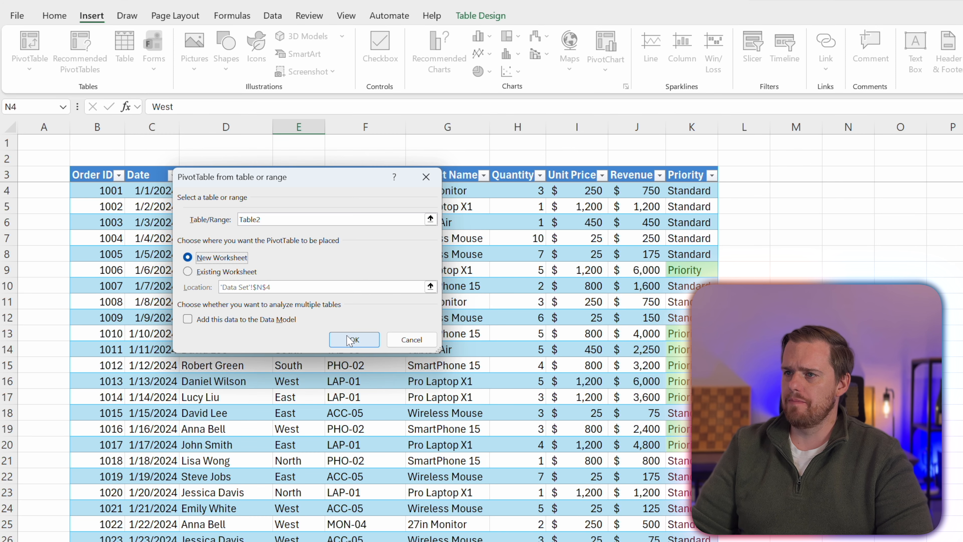
left_click(351, 339)
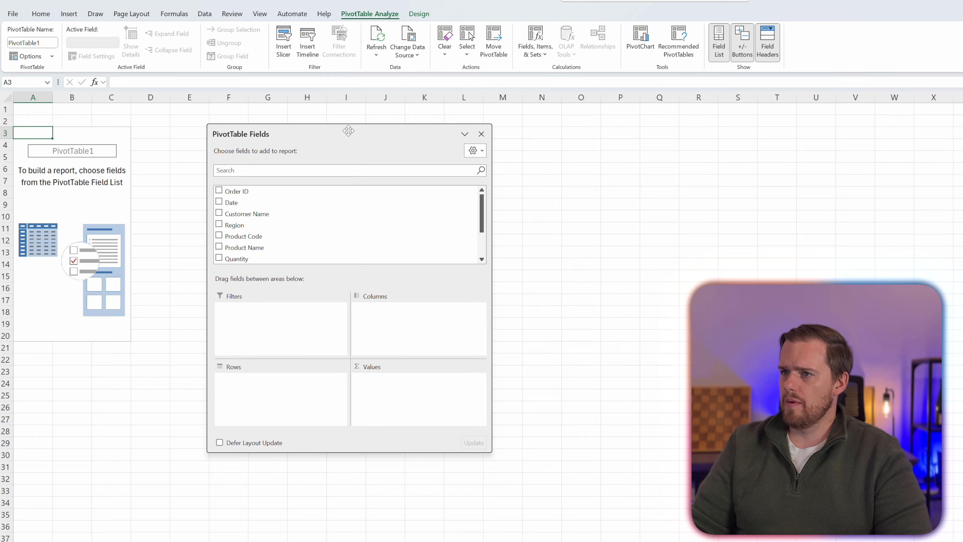
Add the Product Name field to the PivotTable's rows
left_click_drag(348, 132, 523, 130)
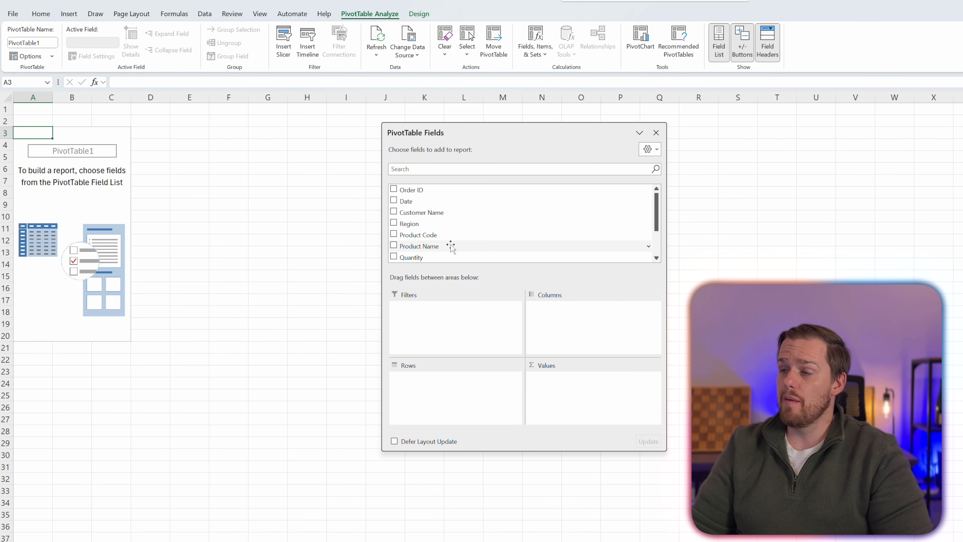
scroll(453, 243, "down", 2)
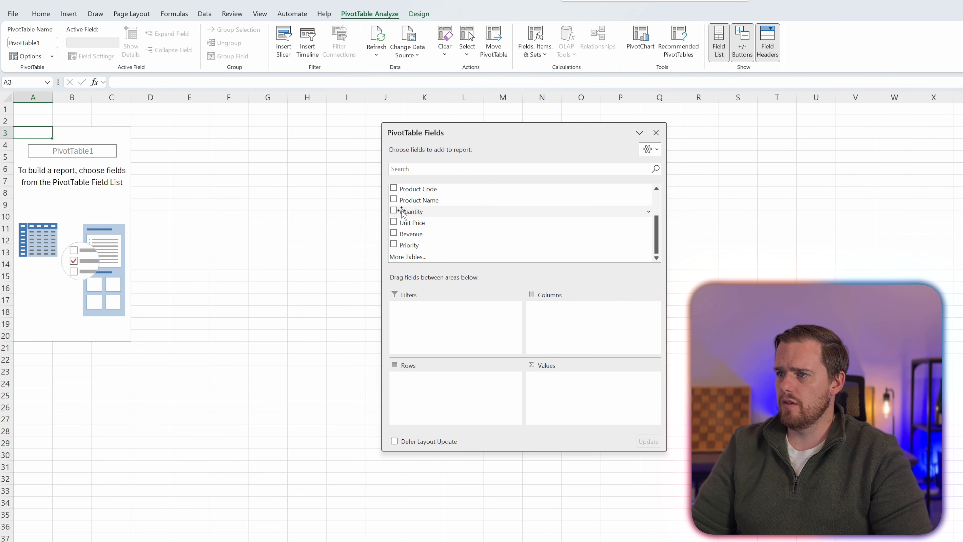
left_click(393, 199)
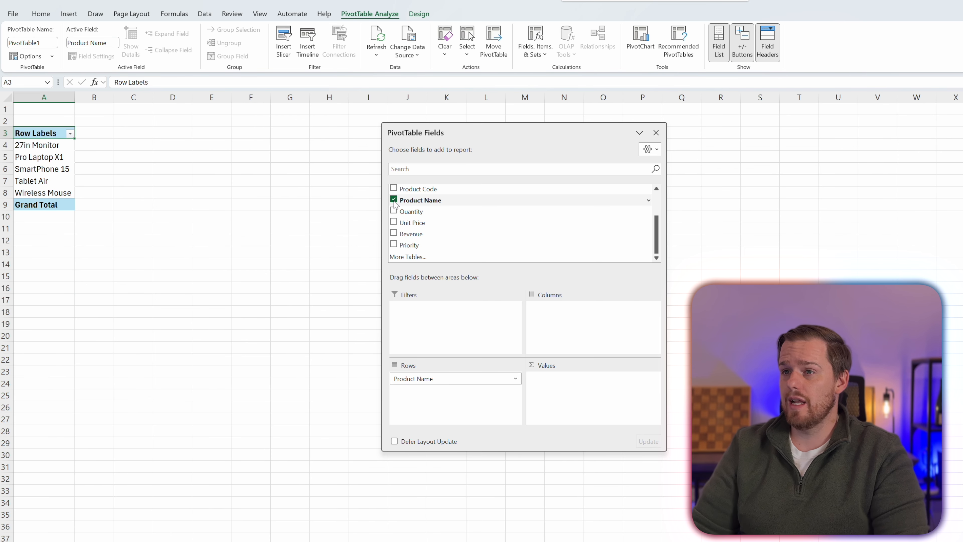
Try the Product Name field in the Columns and Values areas, and return it to Rows
left_click(394, 199)
left_click_drag(442, 200, 566, 323)
left_click_drag(529, 131, 501, 199)
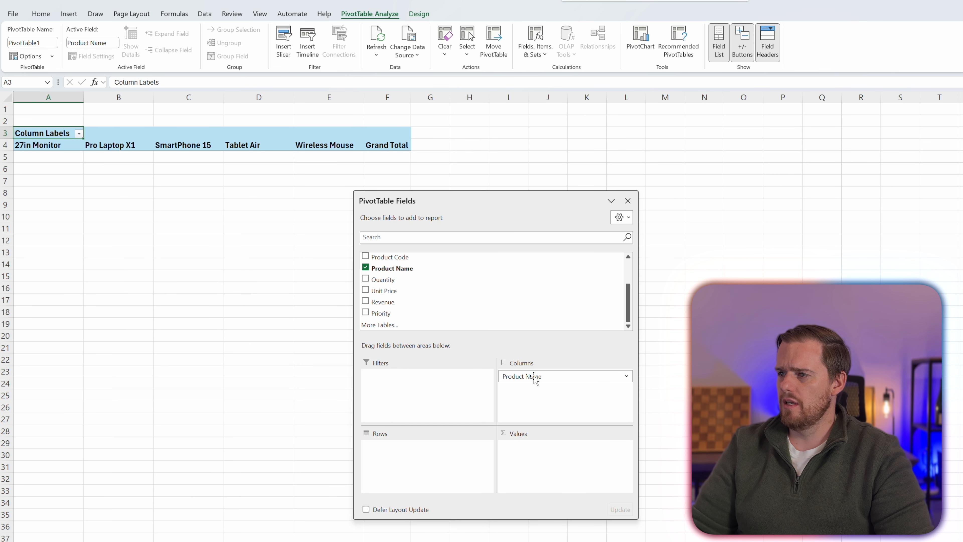
left_click_drag(535, 378, 530, 451)
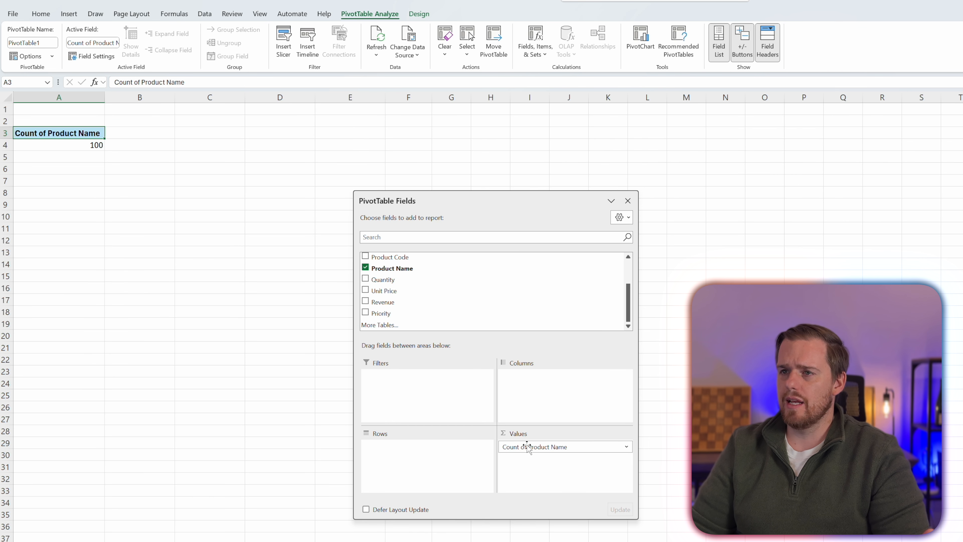
left_click_drag(543, 443, 430, 451)
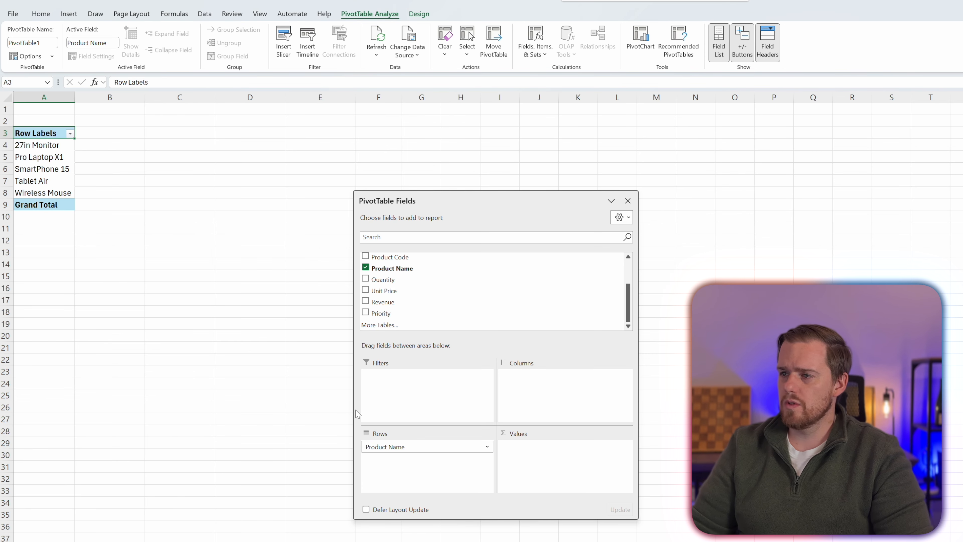
Add the Revenue field to the PivotTable as a summed value
left_click(366, 301)
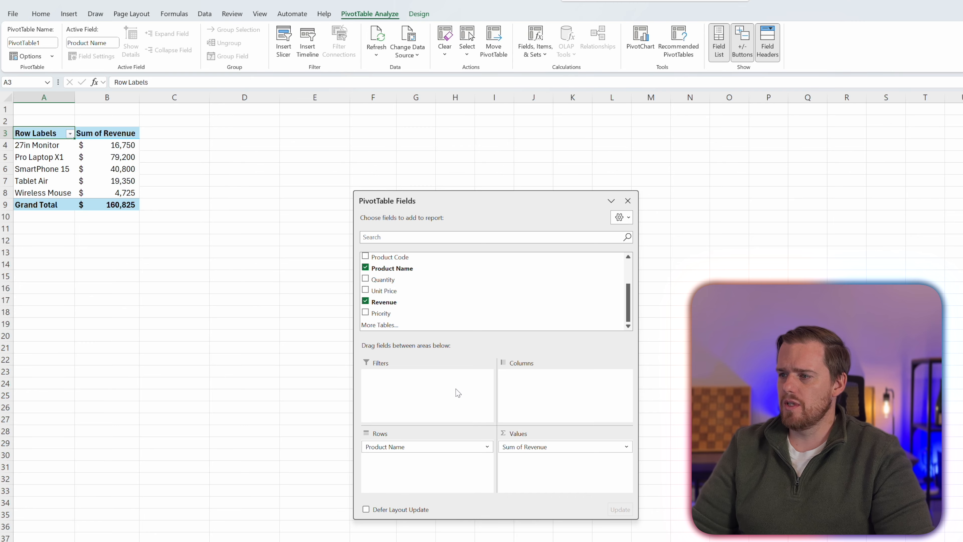
Try Revenue as a report filter, look at its filter choices, and return the field to Values
left_click_drag(512, 459, 417, 387)
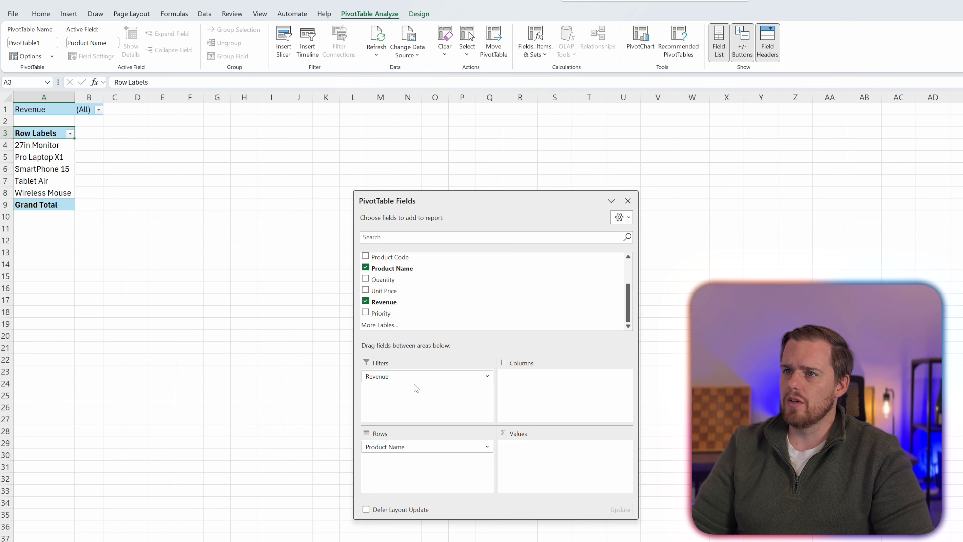
left_click(99, 110)
left_click(104, 284)
left_click_drag(427, 376, 526, 451)
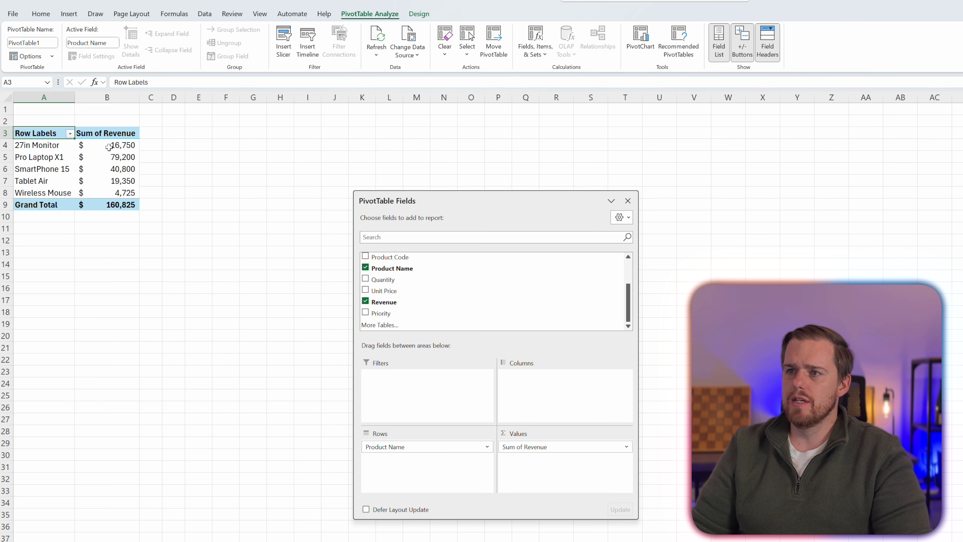
Sort the PivotTable's products by Sum of Revenue from largest to smallest
left_click(108, 178)
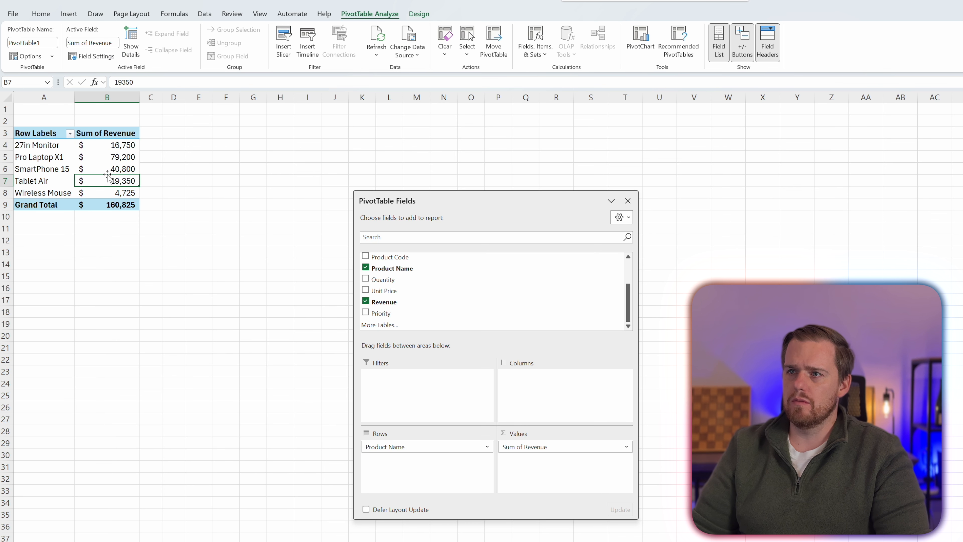
left_click(98, 138)
right_click(110, 149)
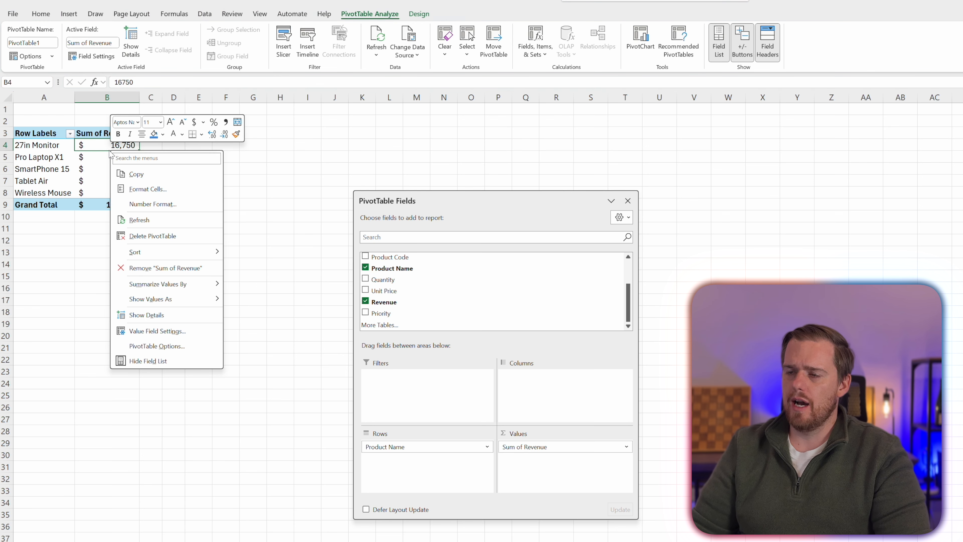
key("Escape")
left_click(108, 156)
right_click(109, 158)
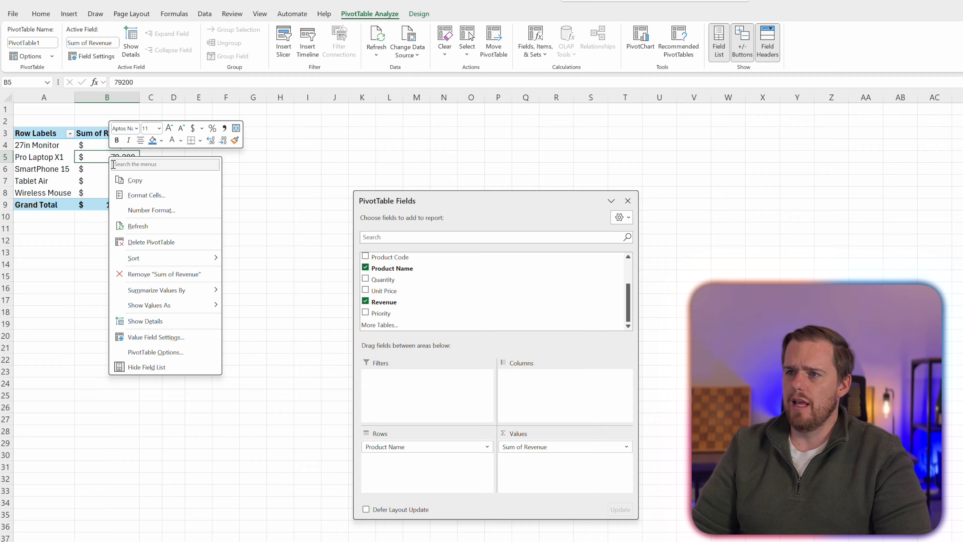
mouse_move(179, 257)
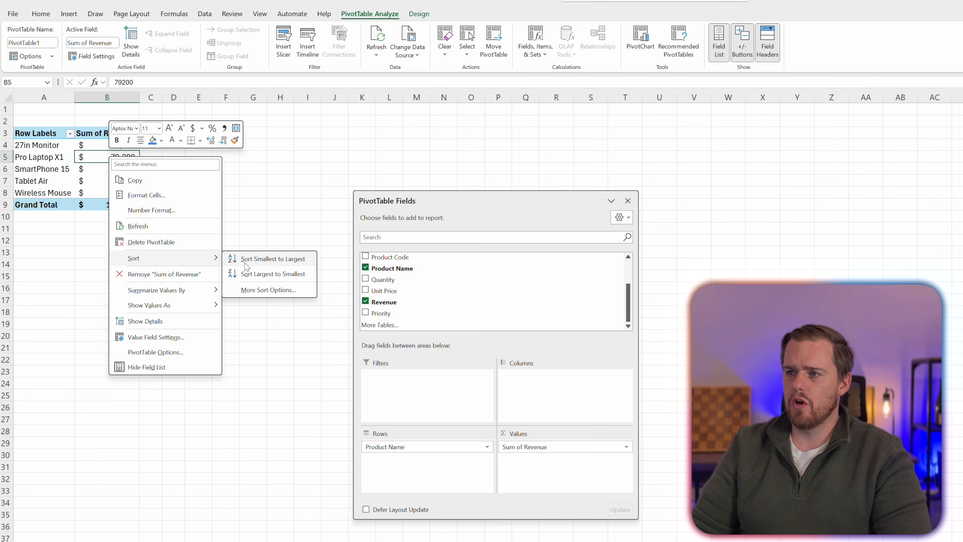
left_click(240, 274)
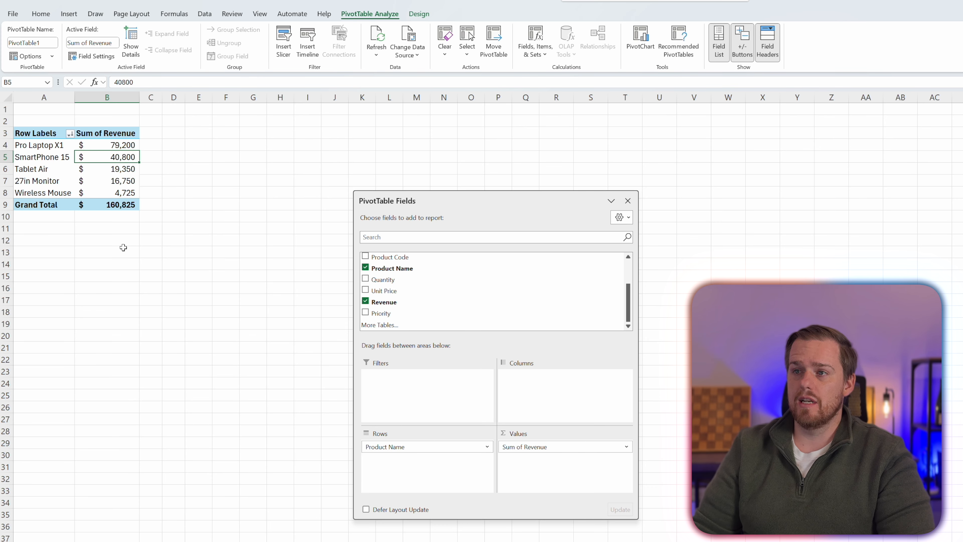
Try a different grand total setting for the PivotTable, and set its grand totals to On for Columns Only
left_click(418, 14)
left_click(49, 46)
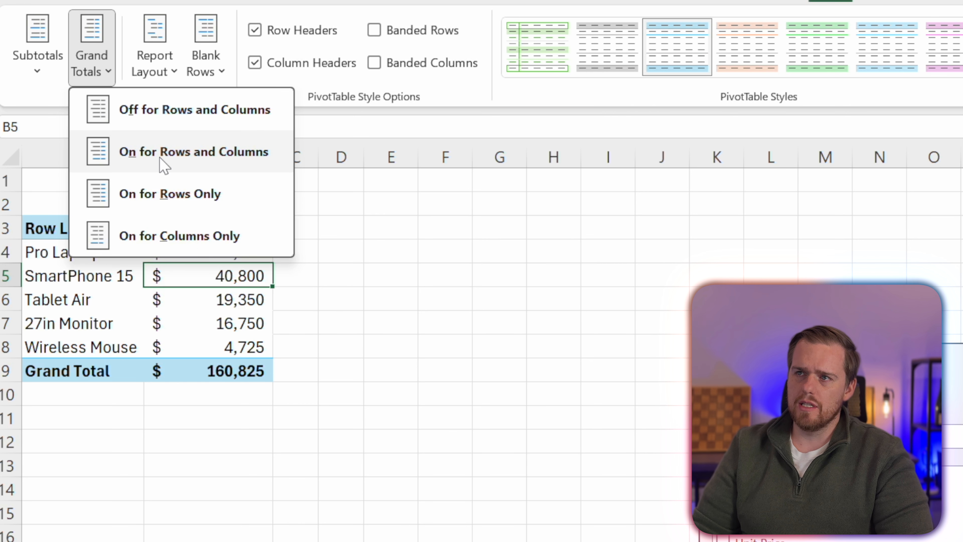
left_click(80, 76)
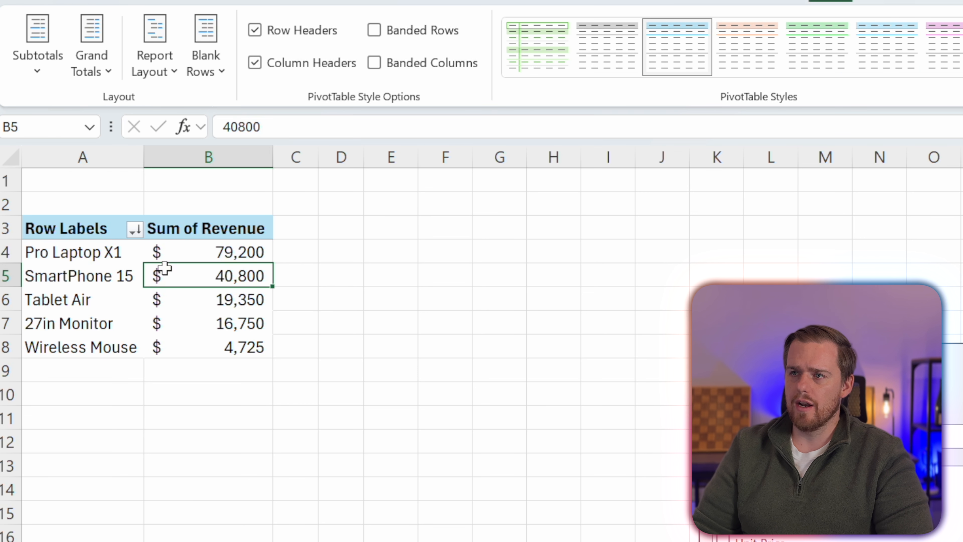
left_click(101, 76)
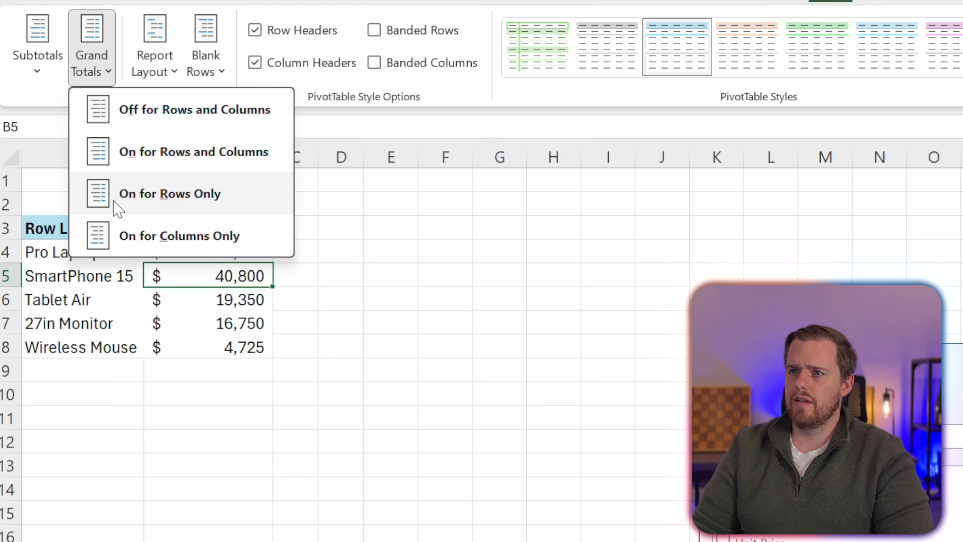
left_click(111, 224)
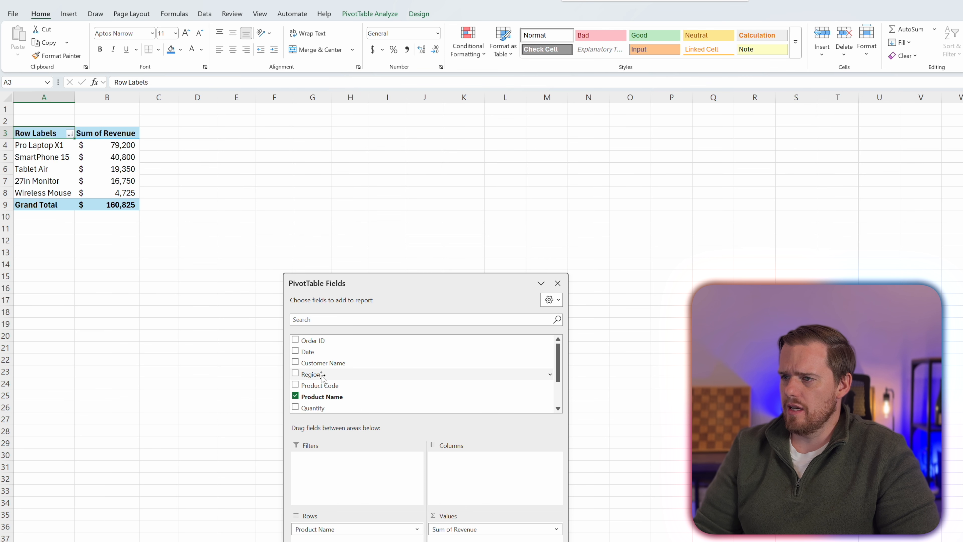
Try the Region field in the PivotTable's Columns area and remove it again
left_click_drag(322, 374, 467, 472)
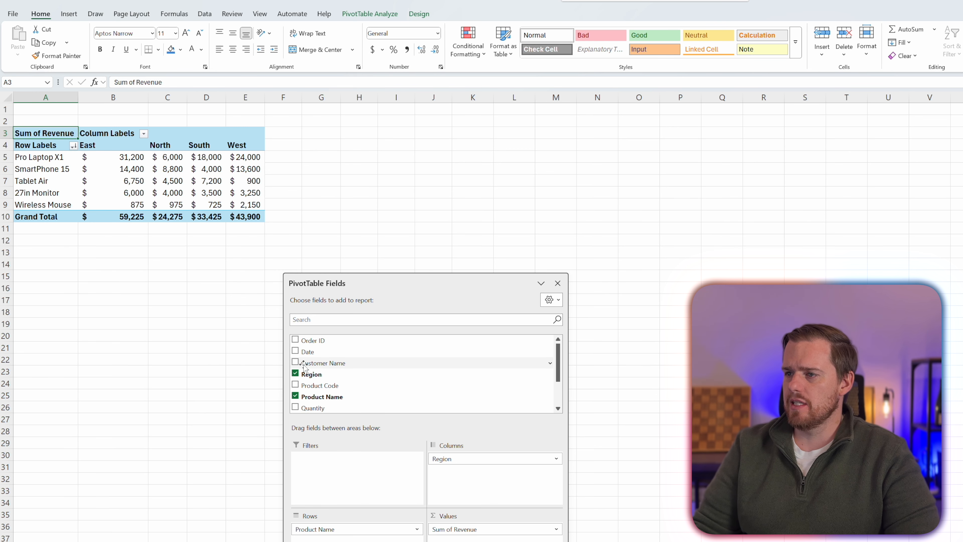
left_click_drag(430, 458, 247, 449)
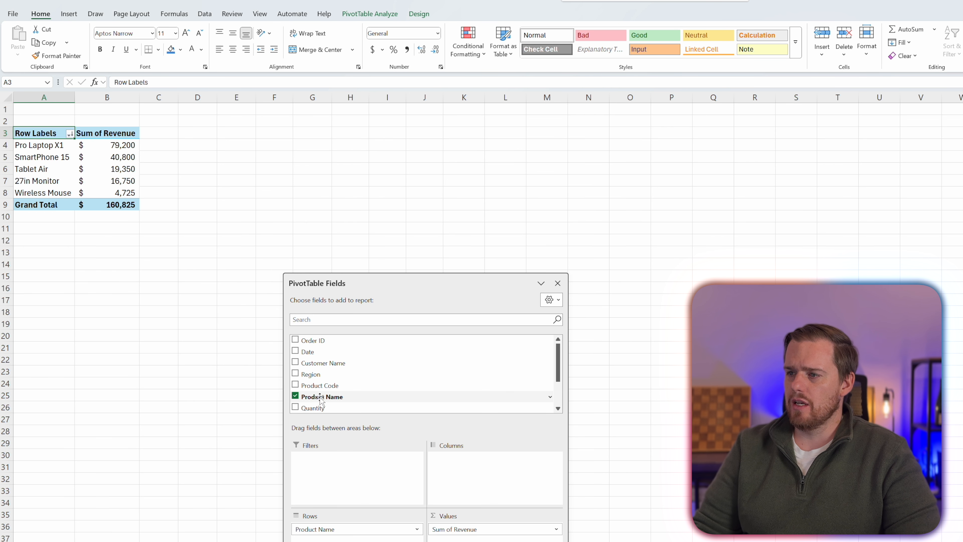
Try Customer Name in Rows with Product Name in Columns, and restore Product Name as the only row field
left_click_drag(322, 362, 356, 535)
left_click_drag(315, 529, 493, 463)
left_click_drag(341, 283, 449, 132)
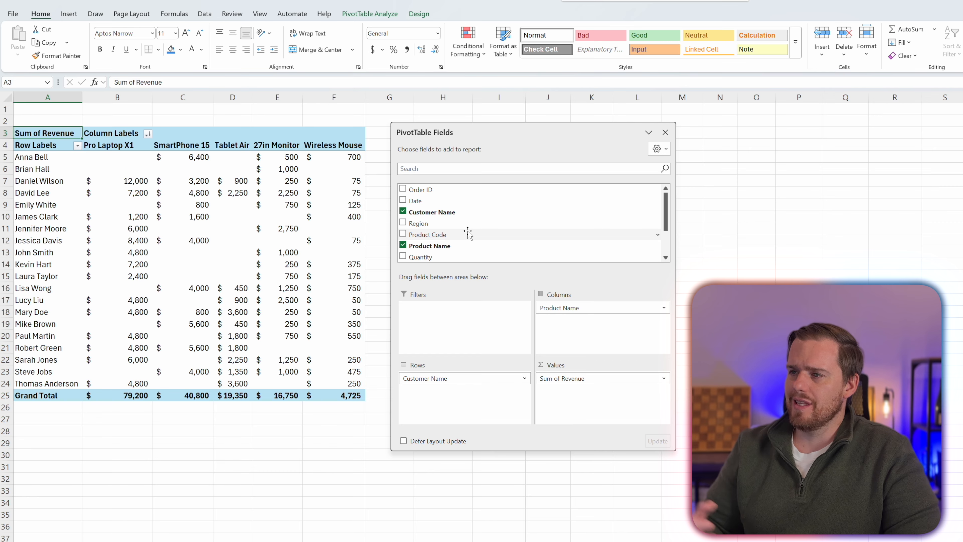
left_click_drag(466, 379, 330, 463)
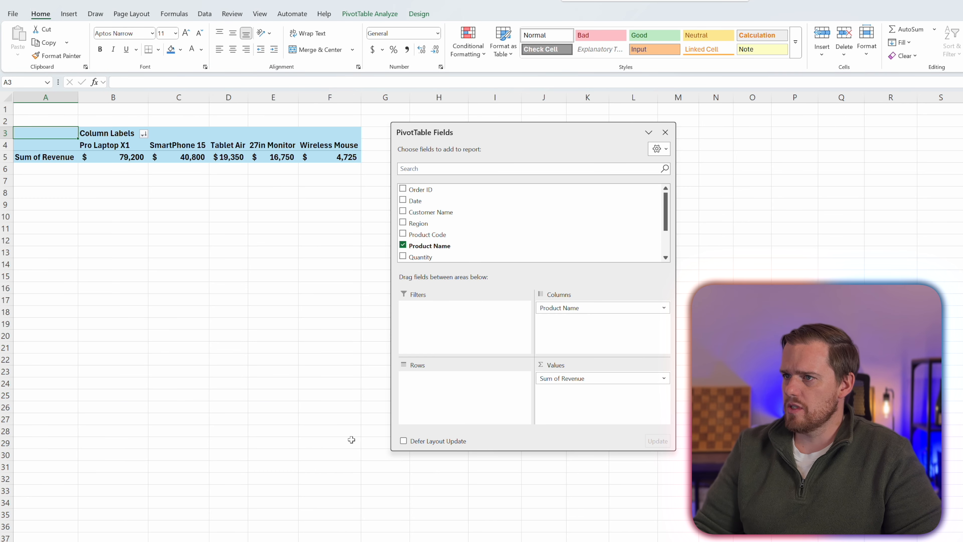
left_click_drag(591, 308, 463, 378)
Insert a slicer for the Region field and place it beside the PivotTable
left_click(125, 192)
left_click(369, 14)
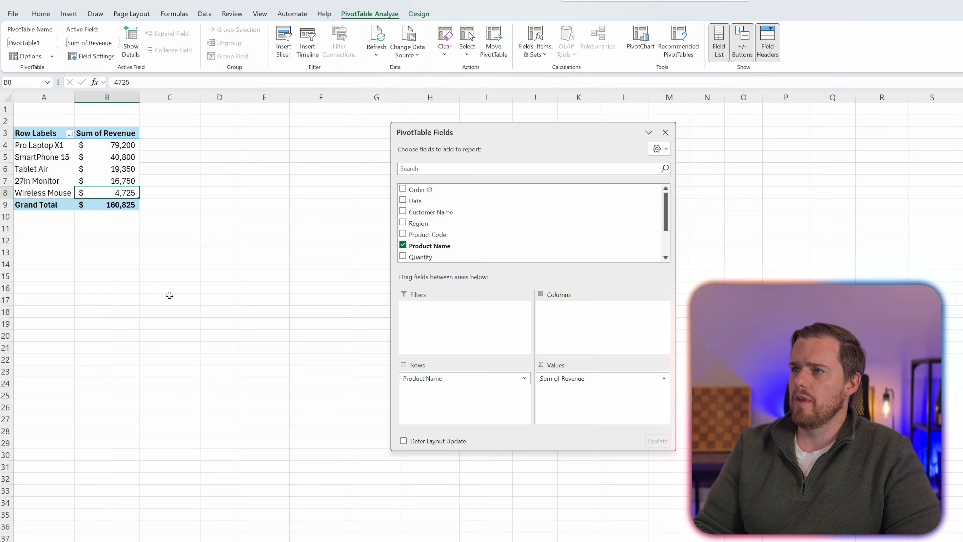
left_click(284, 46)
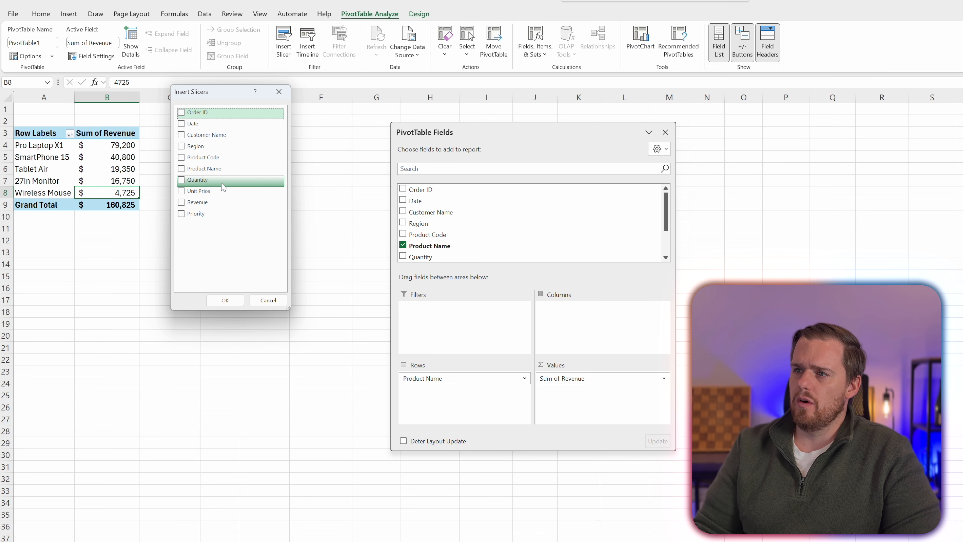
left_click(212, 146)
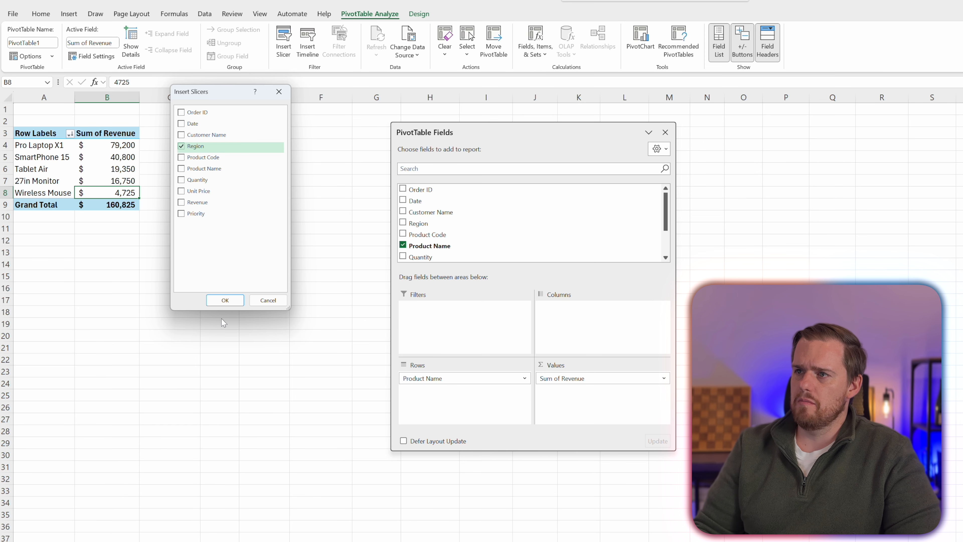
left_click(225, 300)
left_click_drag(632, 304, 233, 118)
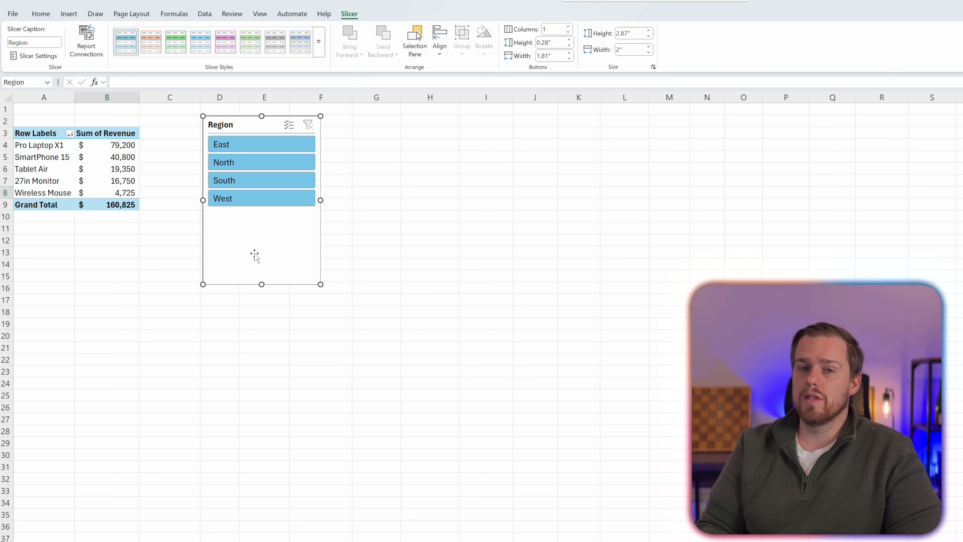
Filter the PivotTable with the Region slicer by East, North and West in turn
left_click(254, 145)
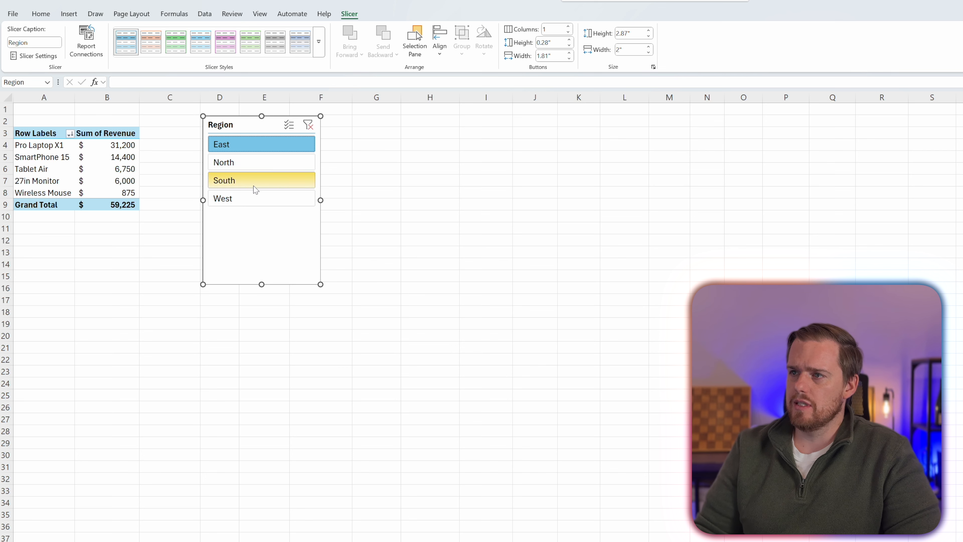
left_click(258, 162)
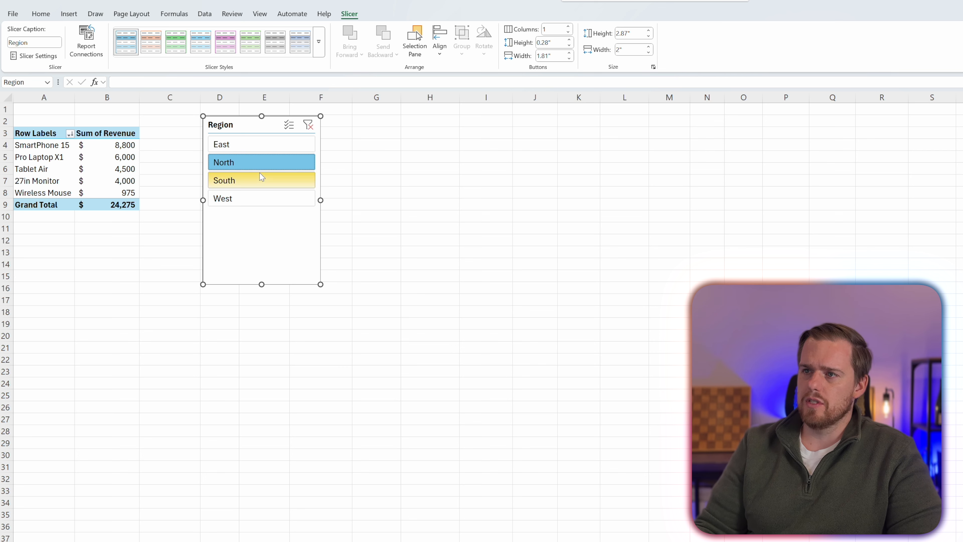
left_click(258, 197)
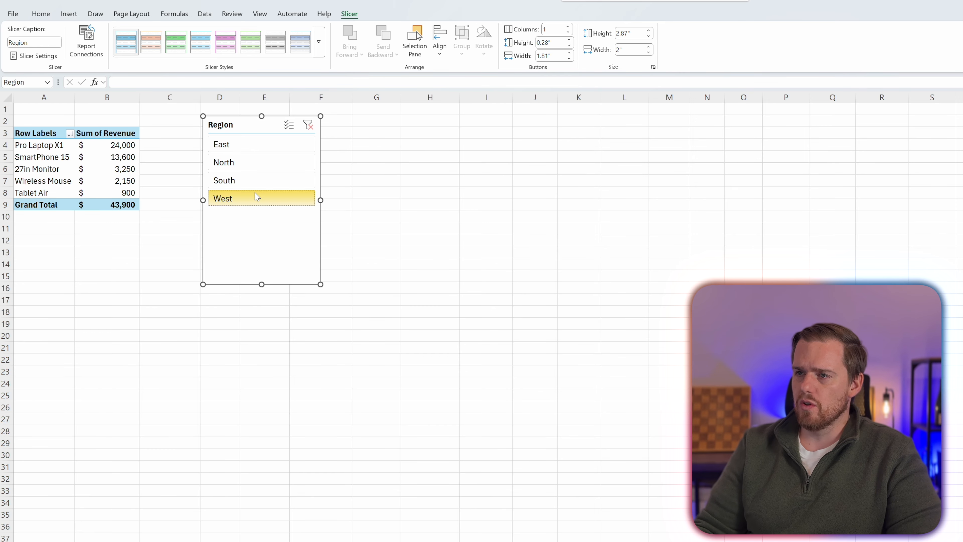
Resize the Region slicer to about 1.81 inches high and 1.93 inches wide to fit its four choices
left_click_drag(319, 285, 316, 222)
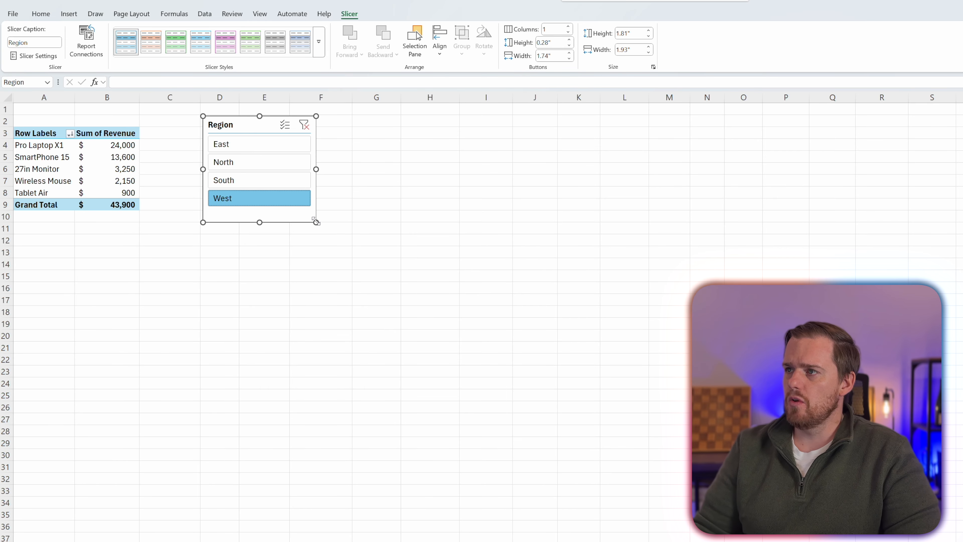
key("Escape")
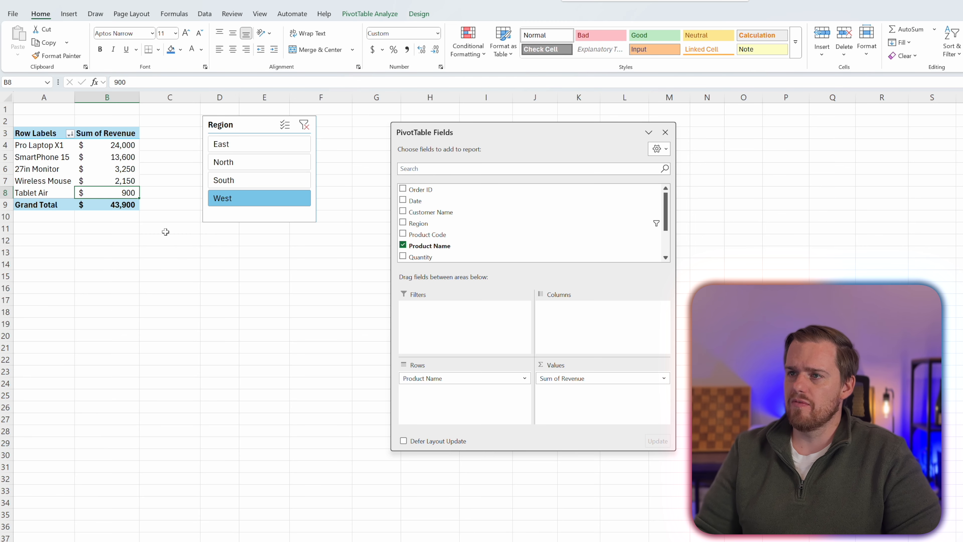
Move the PivotTable to start at cell A12 and place the Region slicer in the space above it
left_click_drag(29, 129, 107, 205)
key("ctrl+c")
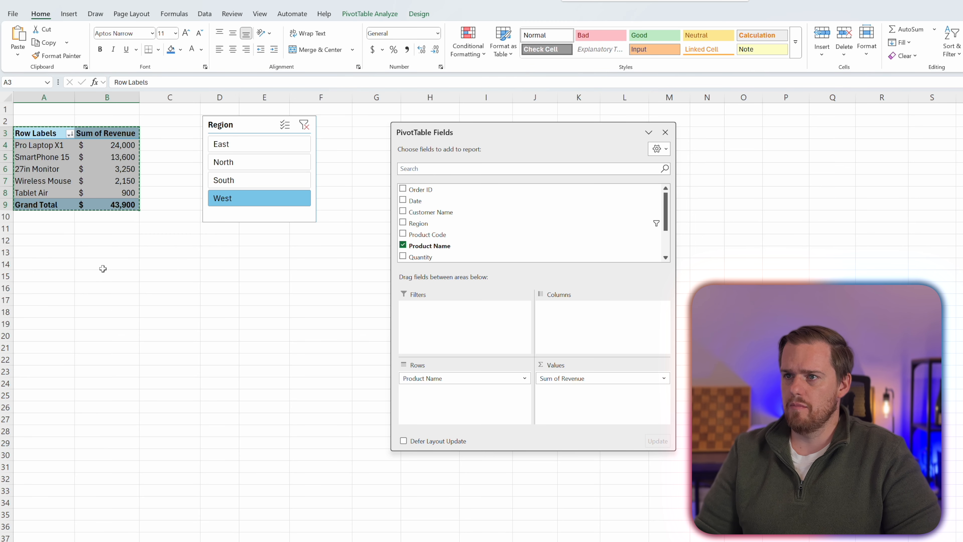
right_click(45, 273)
right_click(42, 243)
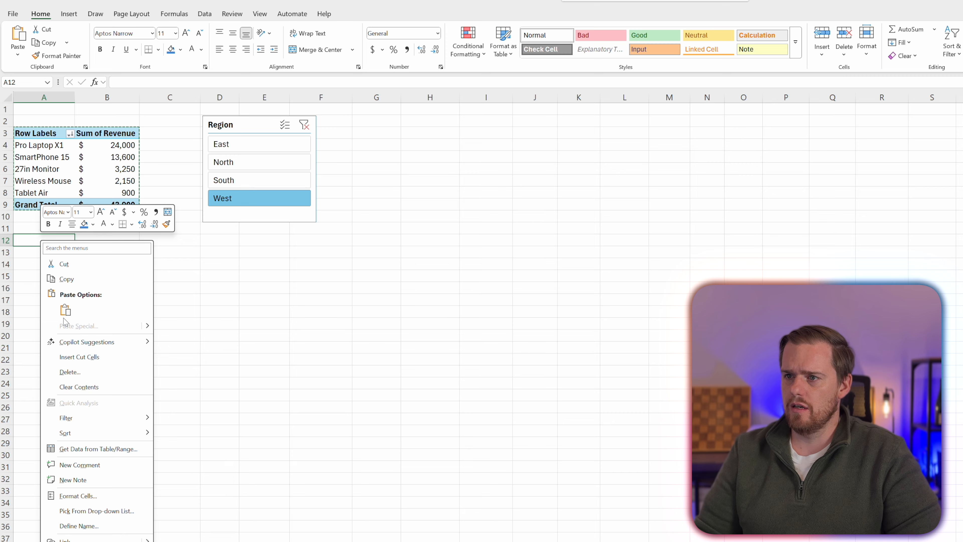
left_click(65, 309)
left_click(217, 286)
left_click_drag(217, 130, 30, 119)
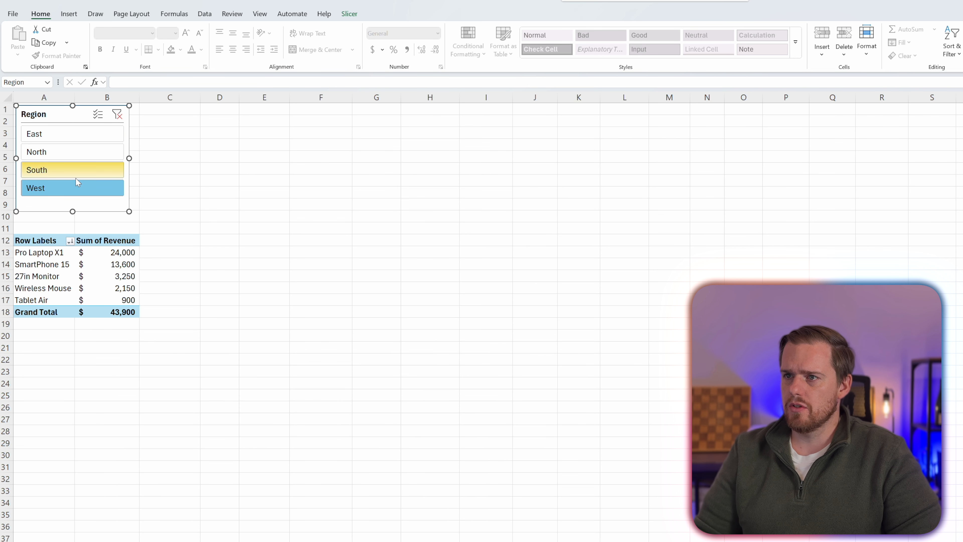
Insert a Customer Name slicer beside the Region slicer and resize it to about 1.8 inches high and 2.08 inches wide
left_click(82, 273)
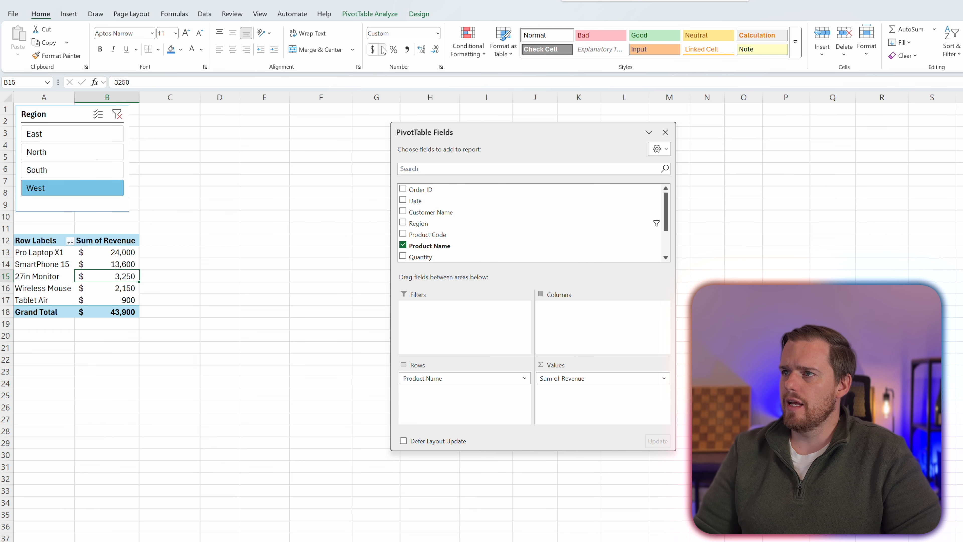
left_click(373, 15)
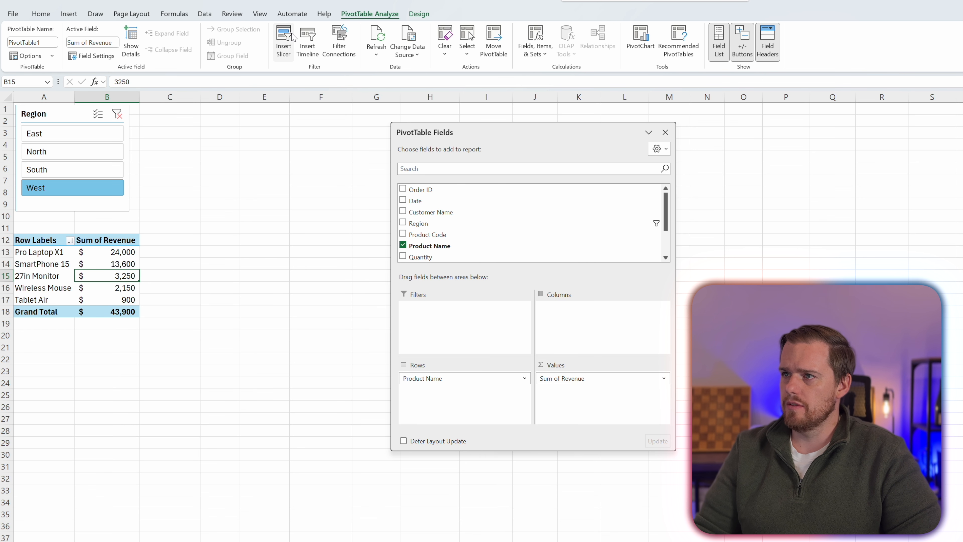
left_click(283, 40)
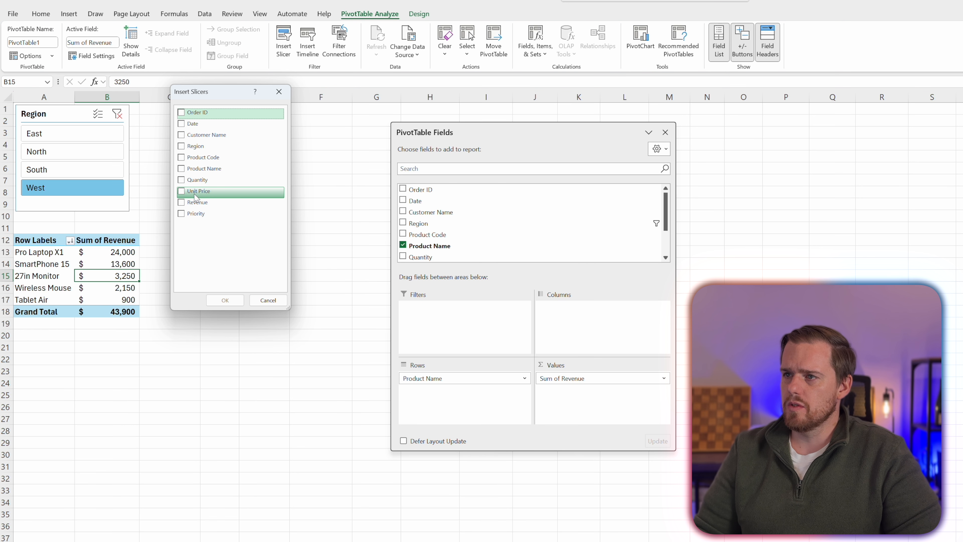
left_click(197, 135)
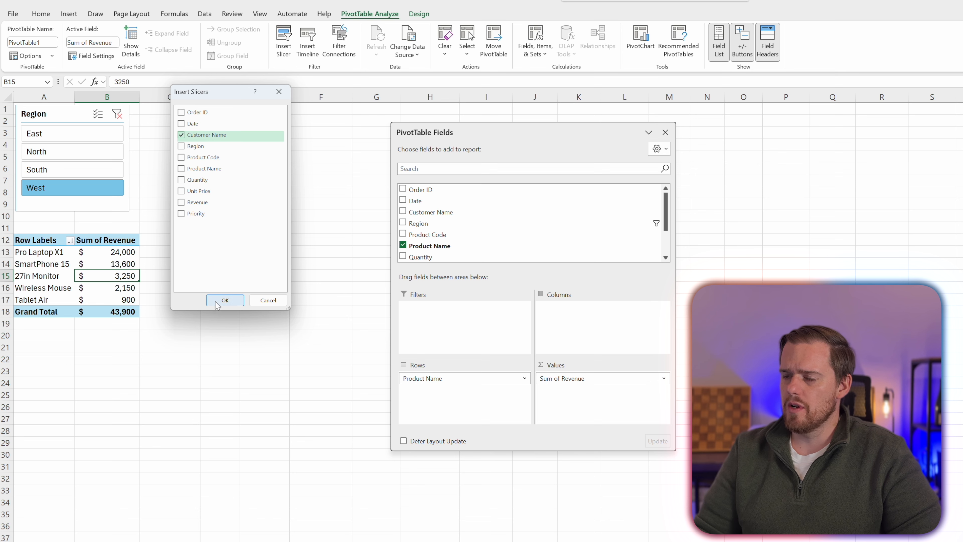
left_click(225, 300)
left_click_drag(619, 302, 146, 107)
left_click_drag(249, 274, 252, 212)
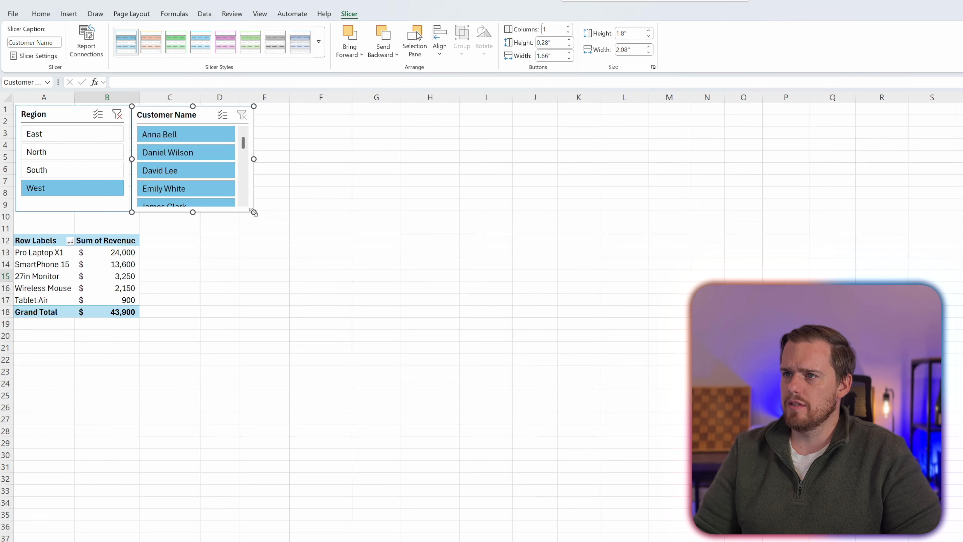
Filter the PivotTable to the first and third customers listed in the Customer Name slicer with multi-select turned on
left_click(320, 156)
scroll(245, 154, "down", 1)
mouse_move(246, 154)
left_mouse_down()
mouse_move(244, 199)
mouse_move(243, 142)
left_mouse_up()
left_click(197, 133)
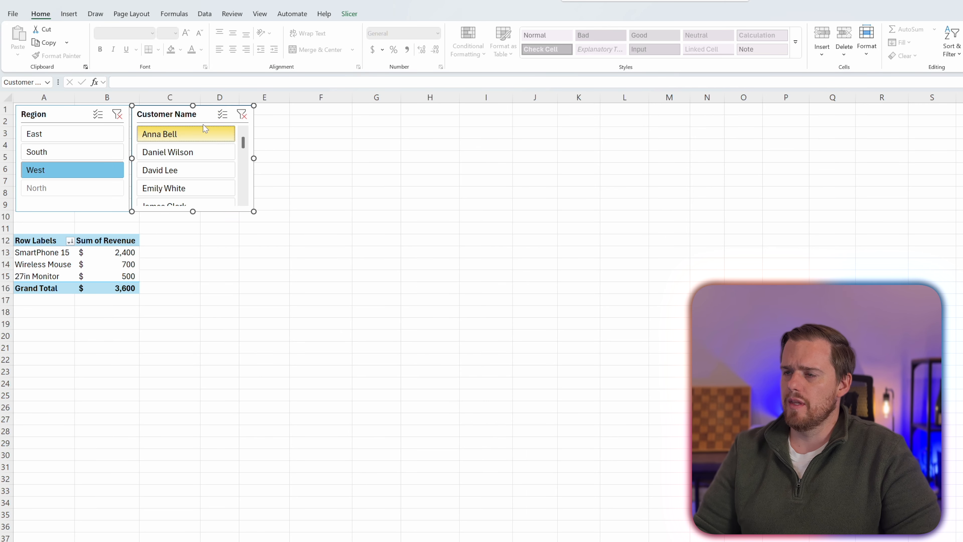
left_click(220, 118)
left_click(187, 169)
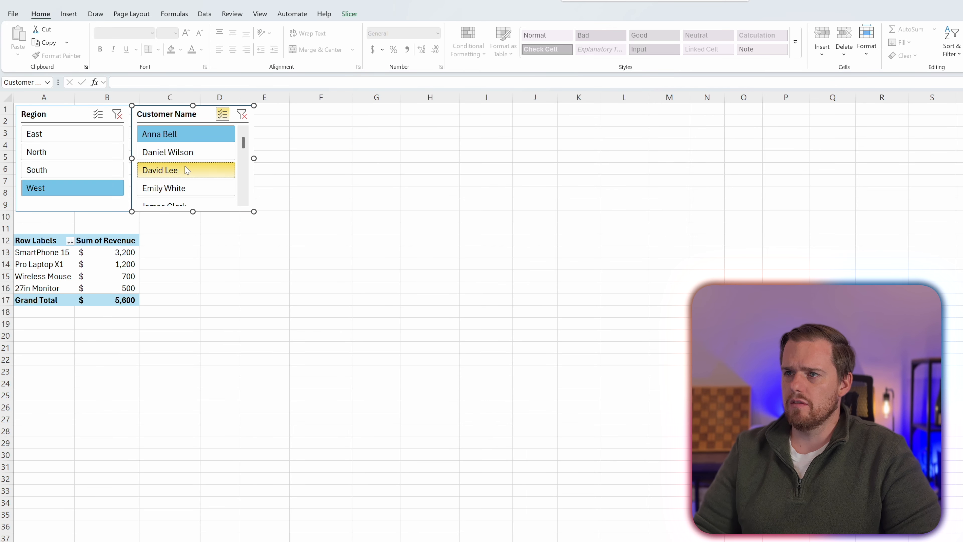
Add the East region through multi-select and one more customer to the slicer selections, and clear both slicers' filters
left_click(97, 115)
left_click(72, 133)
left_click(213, 185)
scroll(213, 185, "down", 1)
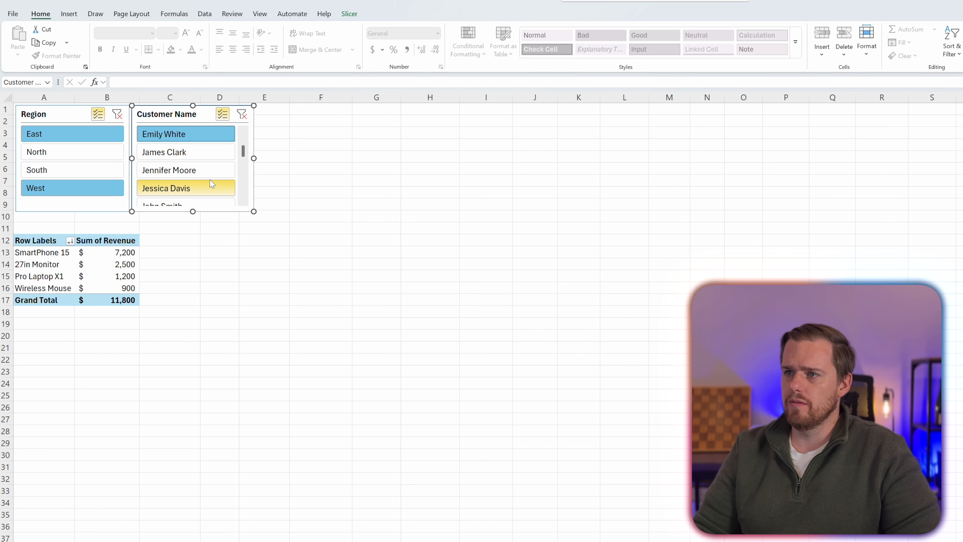
left_click(242, 115)
left_click(117, 115)
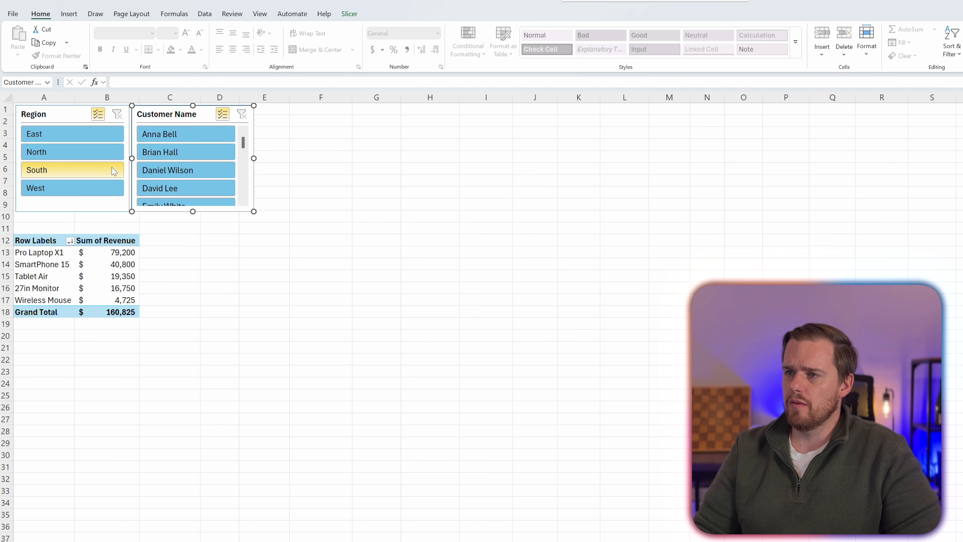
Add the Customer Name field below Product Name in Rows and review the expanded PivotTable down to its grand total
left_click(113, 289)
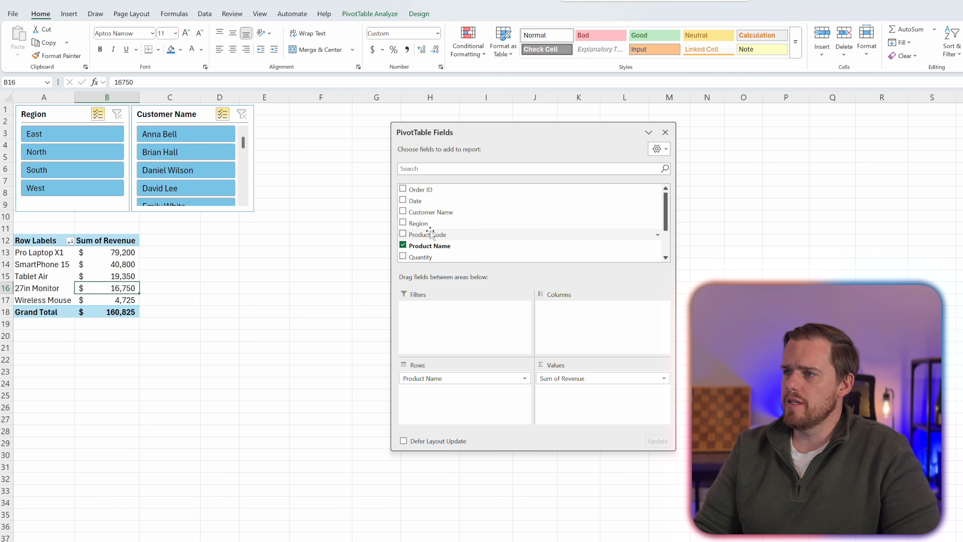
left_click_drag(431, 211, 443, 399)
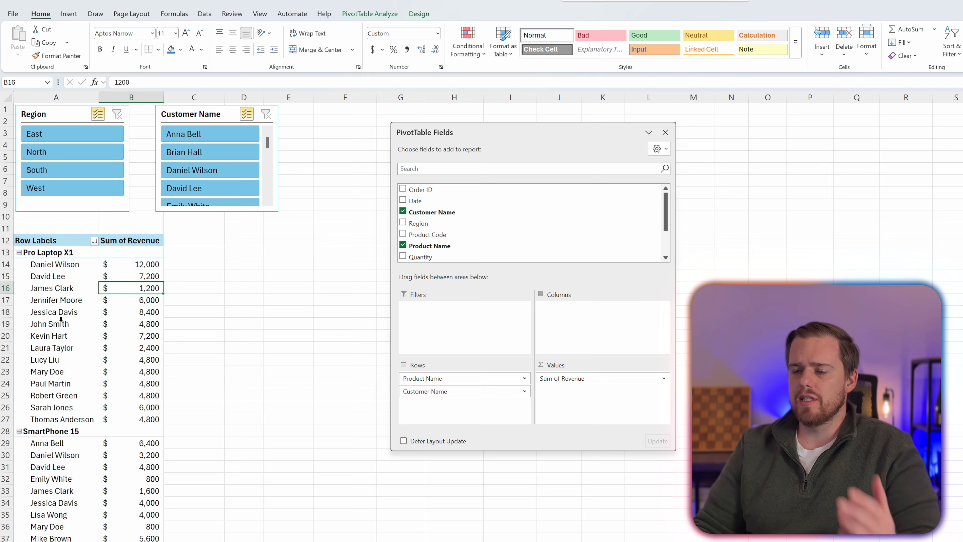
scroll(62, 322, "down", 15)
scroll(66, 327, "down", 4)
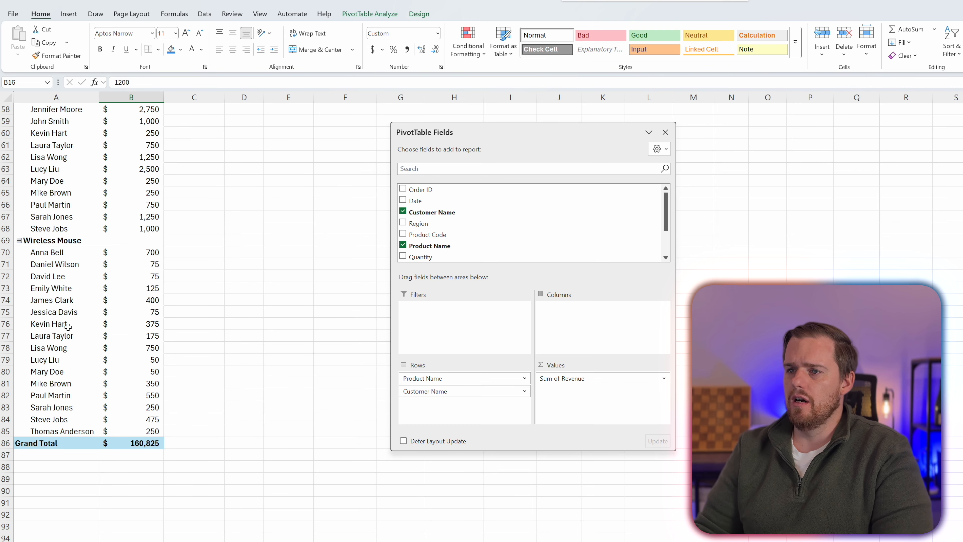
scroll(77, 334, "up", 20)
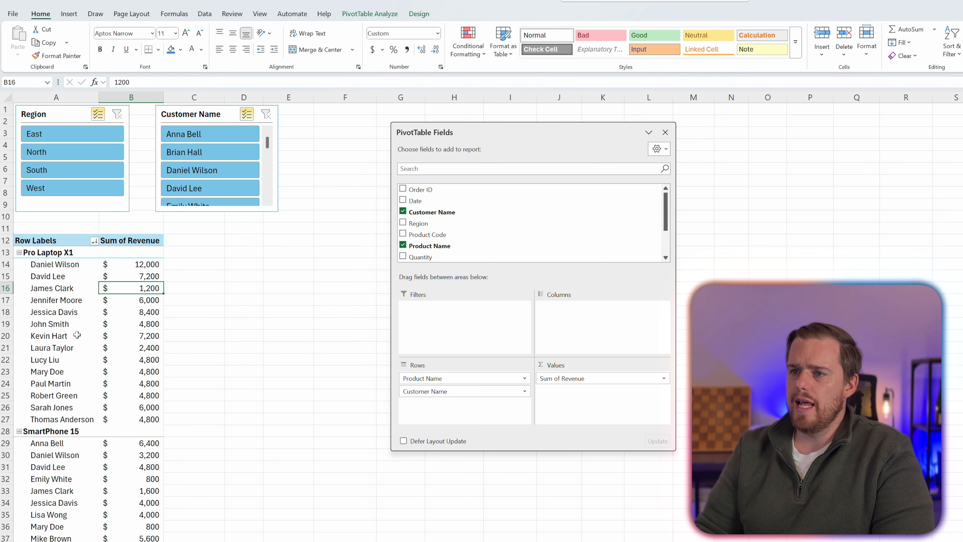
Collapse the Pro Laptop X1 group, and collapse the entire Product Name field in the PivotTable
left_click(19, 252)
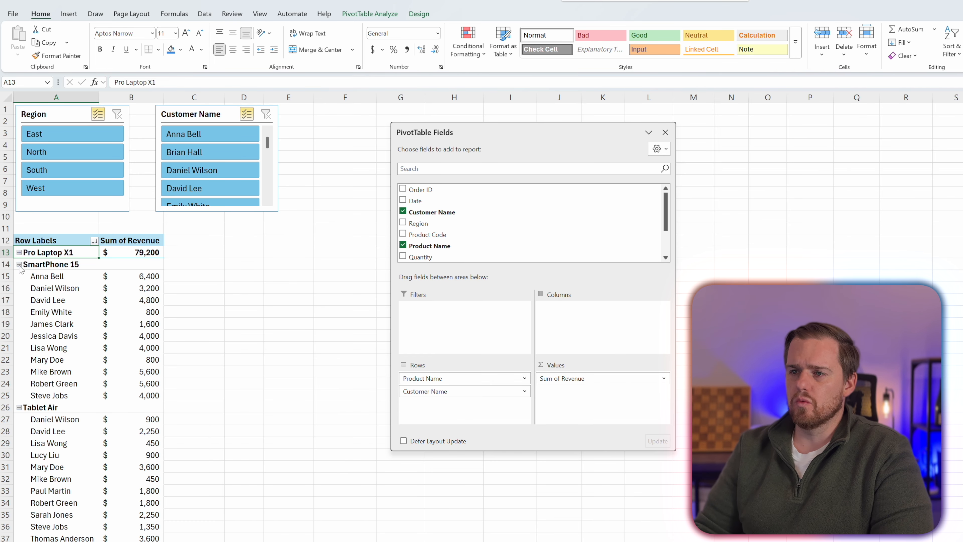
right_click(21, 265)
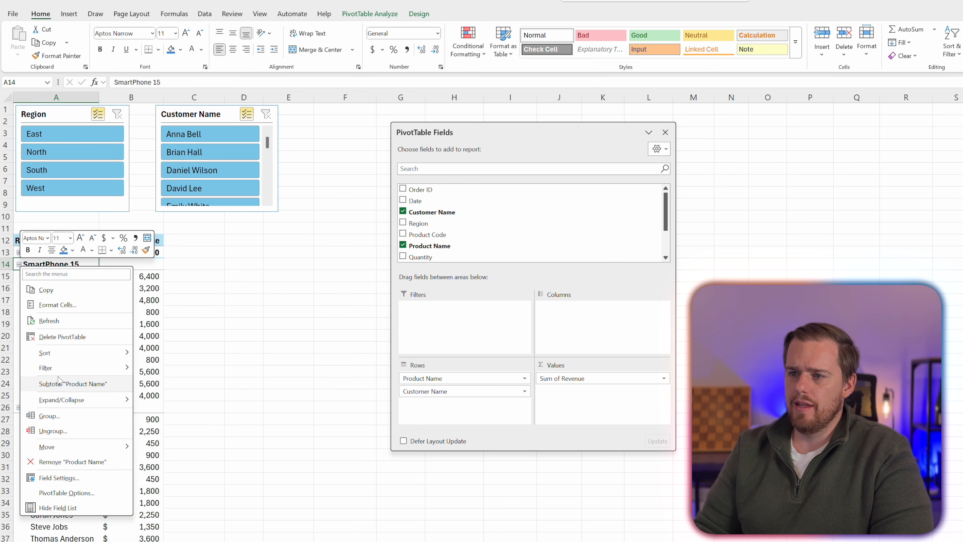
mouse_move(60, 398)
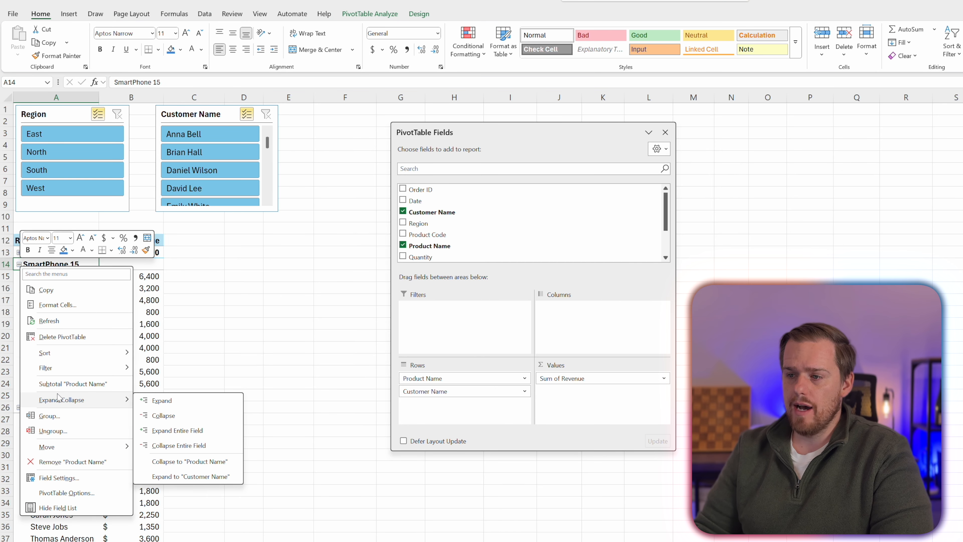
left_click(179, 446)
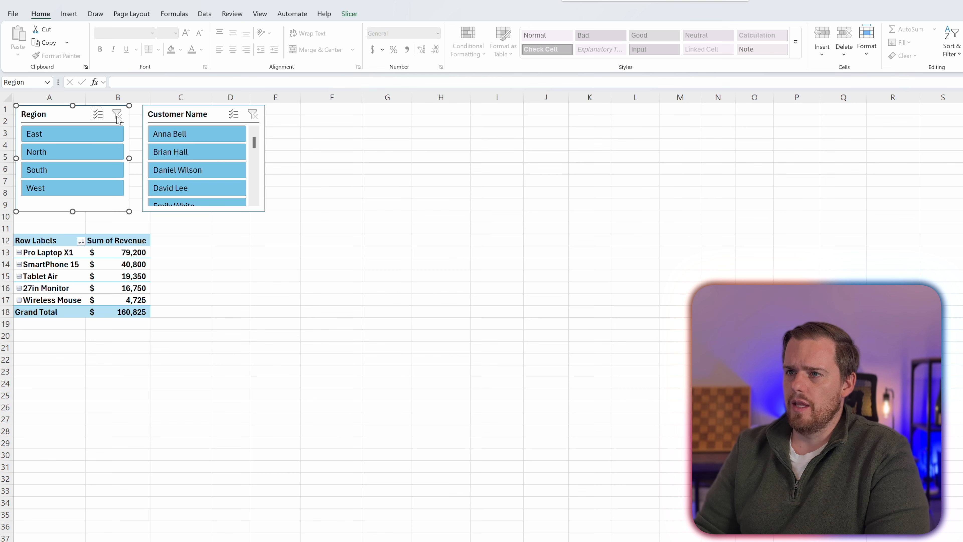
Filter the PivotTable to the East region and the third listed customer with the slicers, and expand the entire Product Name field
left_click(83, 140)
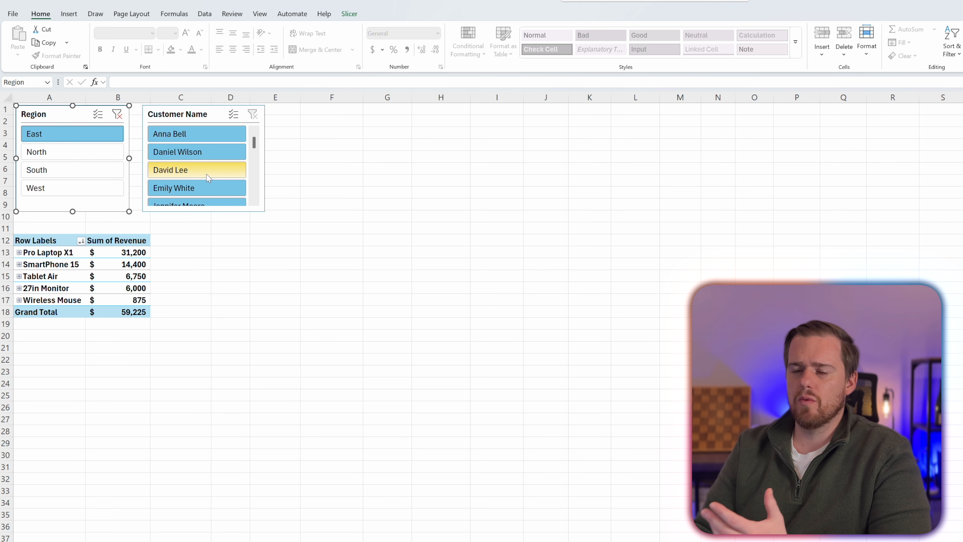
left_click(207, 176)
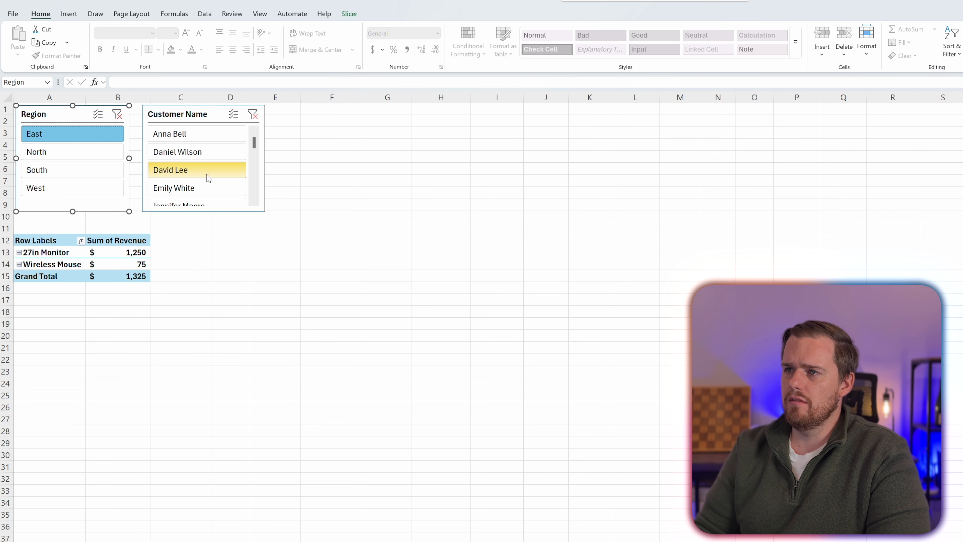
right_click(20, 256)
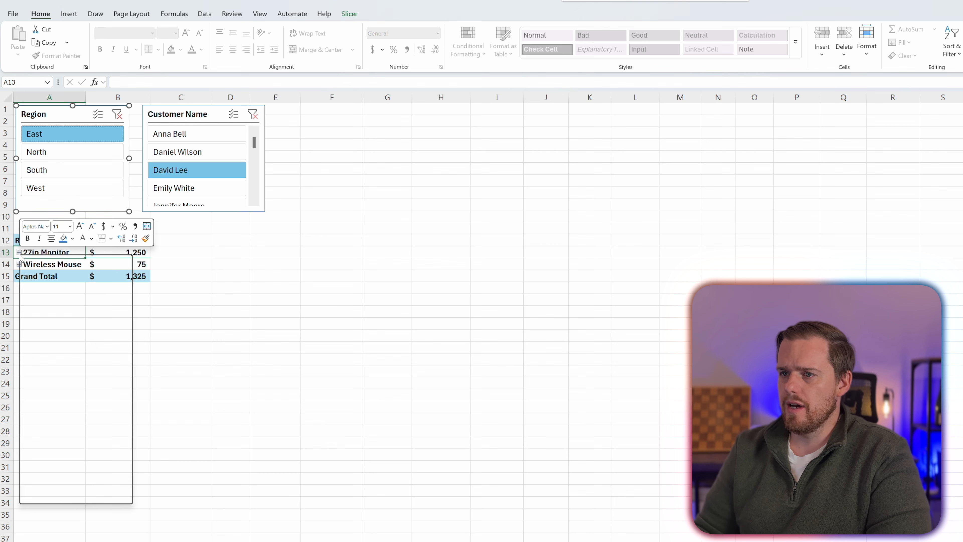
mouse_move(61, 387)
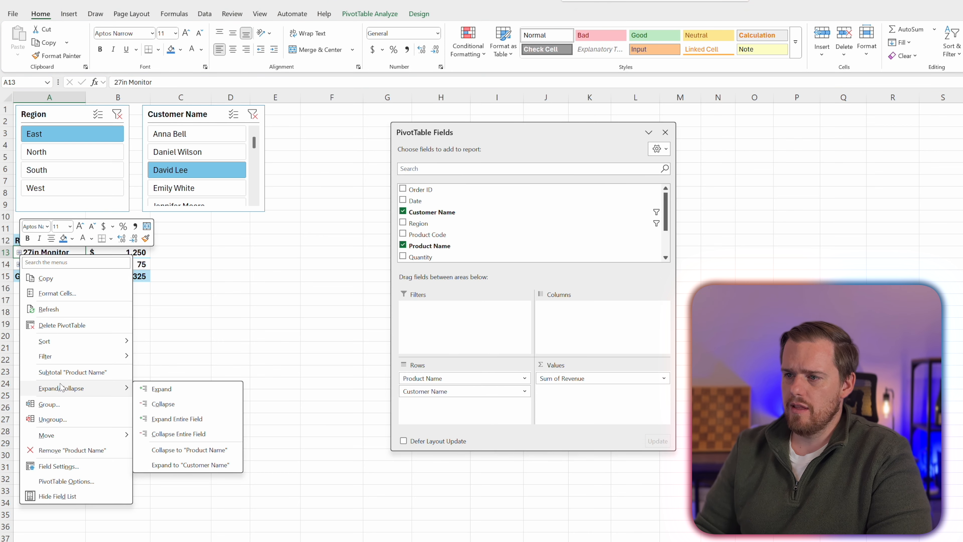
left_click(197, 419)
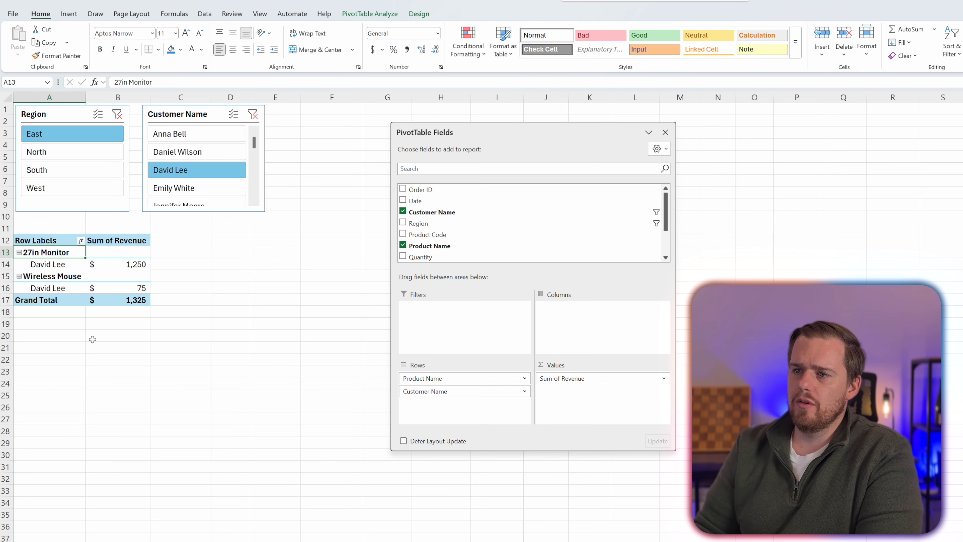
Add the Region field above Product Name in Rows and move the field list farther away from the PivotTable
left_click_drag(419, 223, 426, 374)
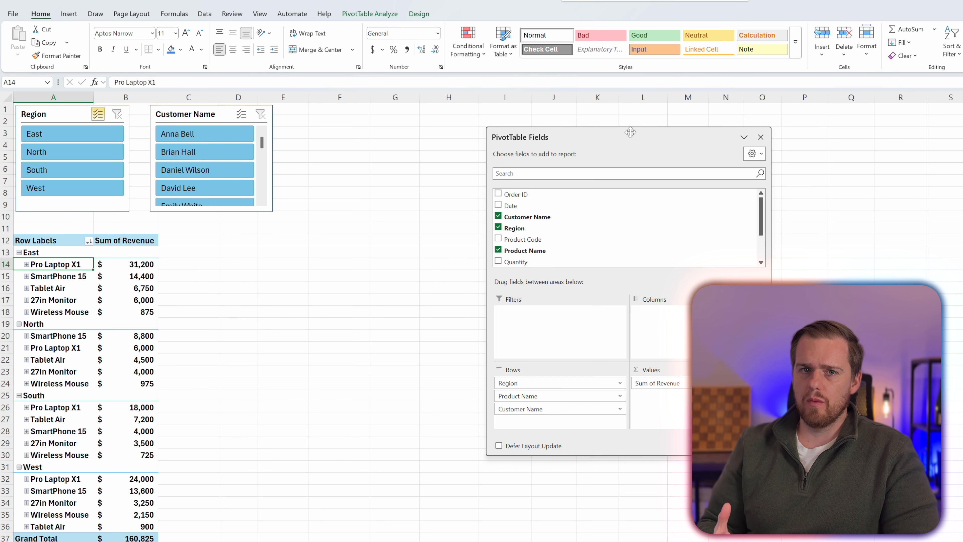
left_click_drag(630, 132, 766, 142)
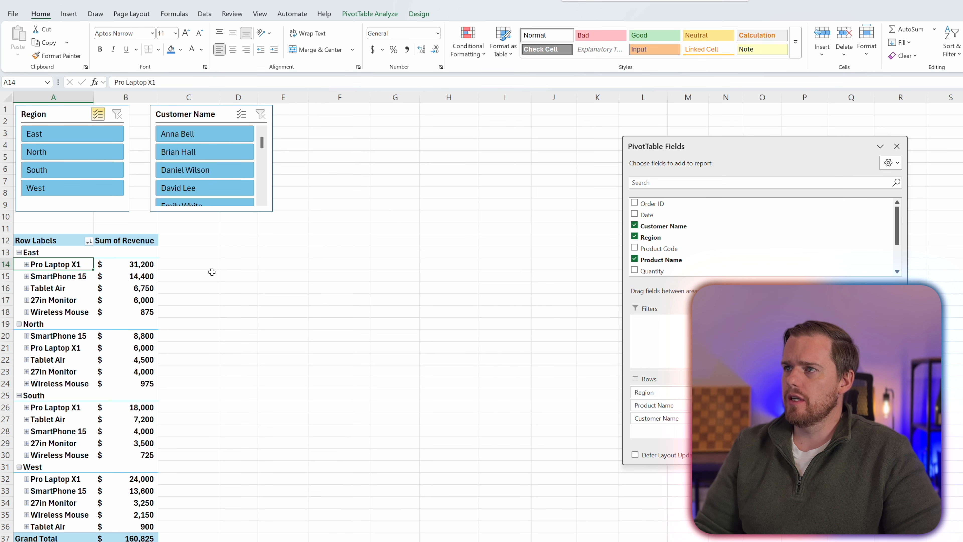
Preview the column, line and bar chart types for the PivotTable and insert a Clustered Column PivotChart
left_click(110, 333)
left_click(370, 14)
left_click(640, 41)
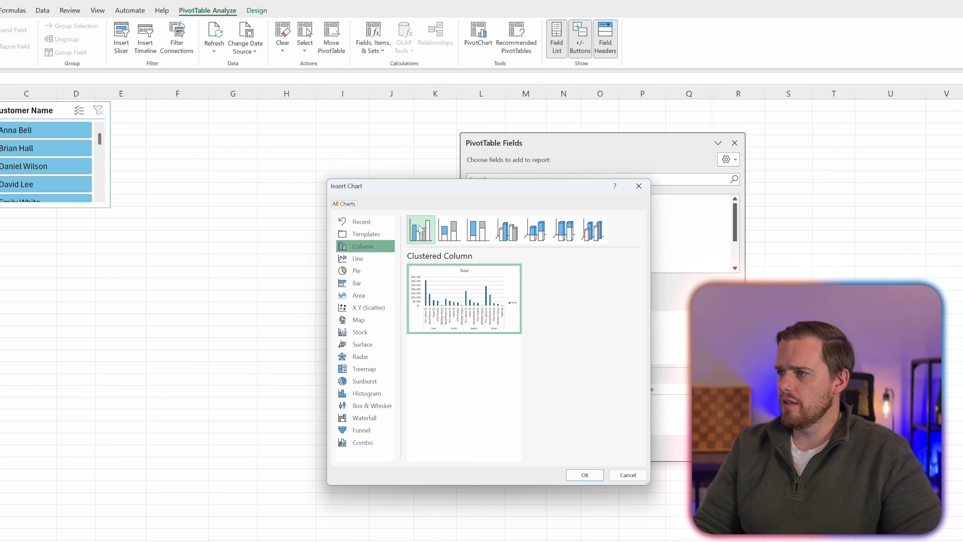
mouse_move(427, 271)
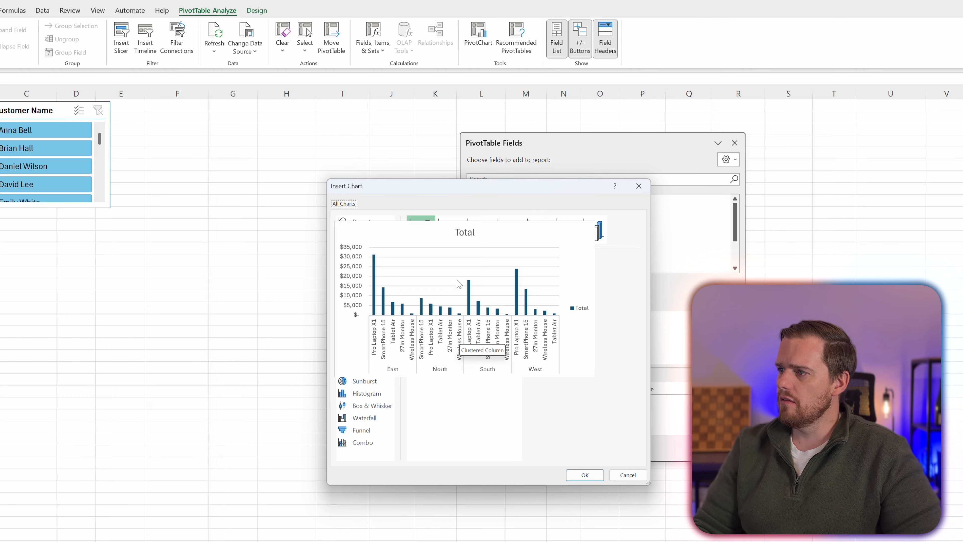
key("Down")
mouse_move(481, 308)
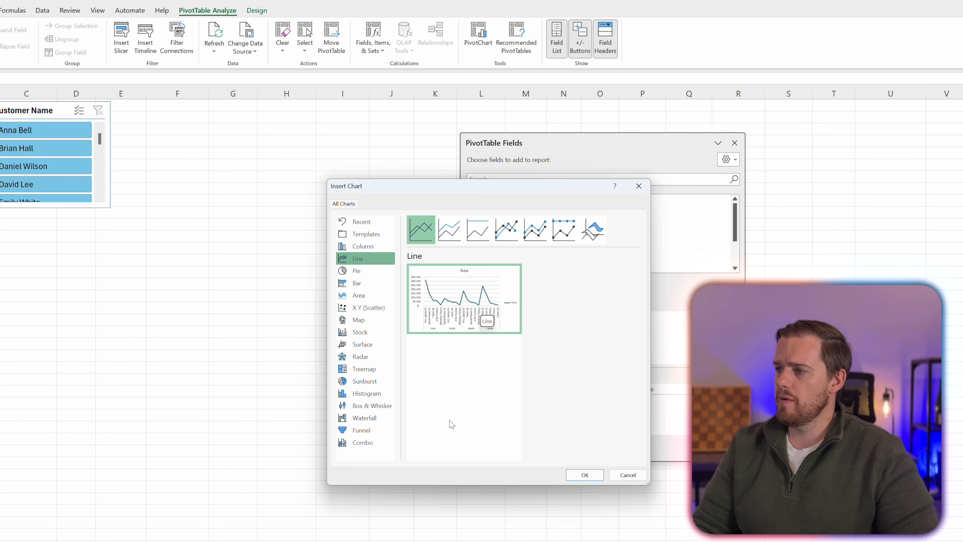
key("Down")
key("Down")
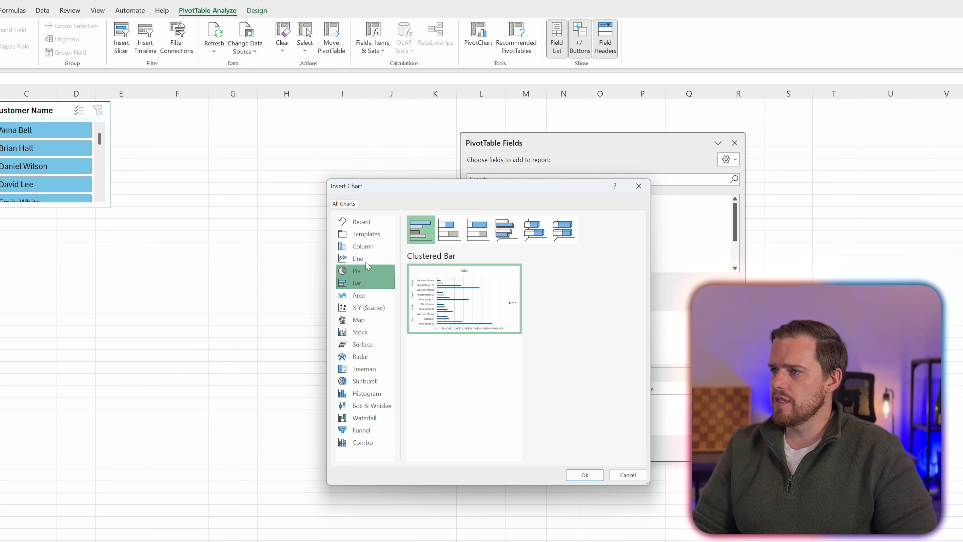
left_click(363, 249)
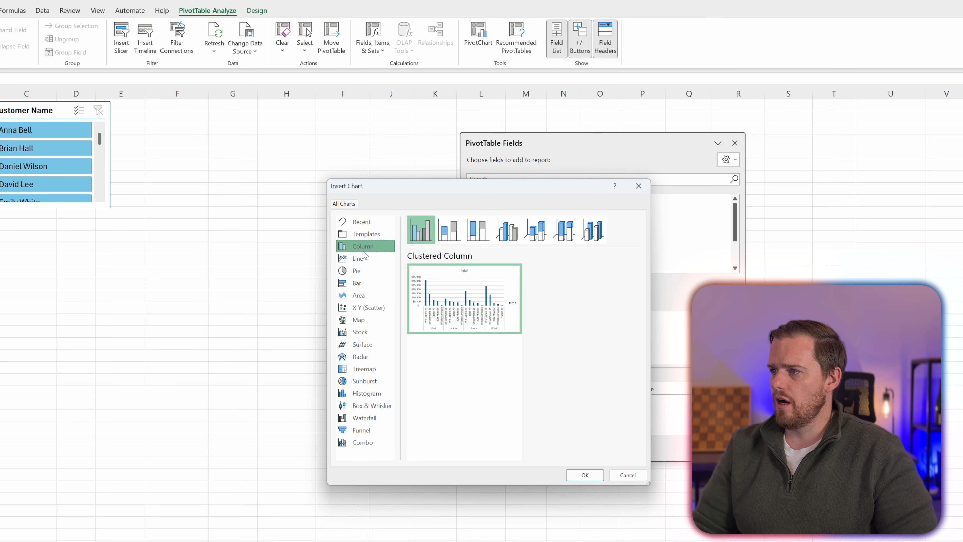
left_click(577, 474)
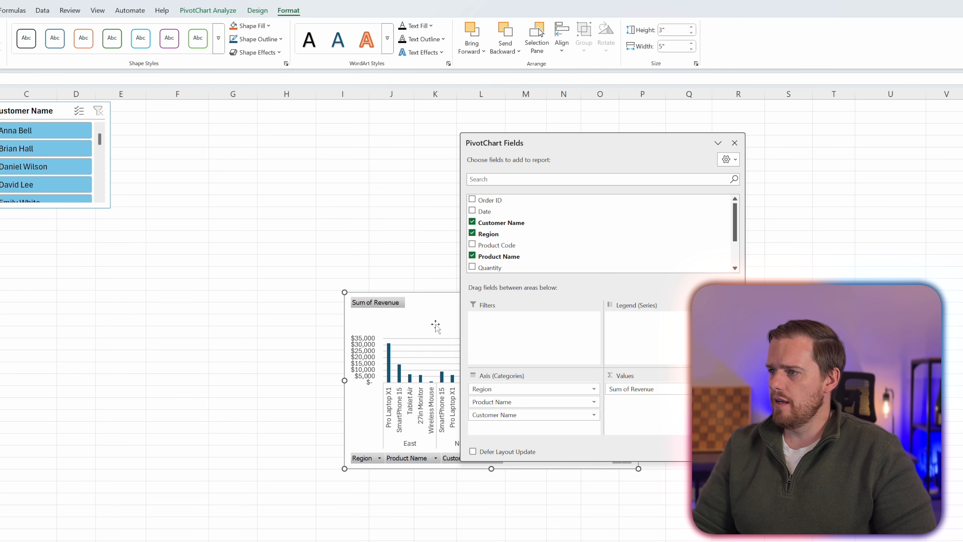
Move the PivotChart beside the PivotTable below the slicers and enlarge it to about 4.97 inches high and 7.57 inches wide
left_click_drag(435, 323, 108, 253)
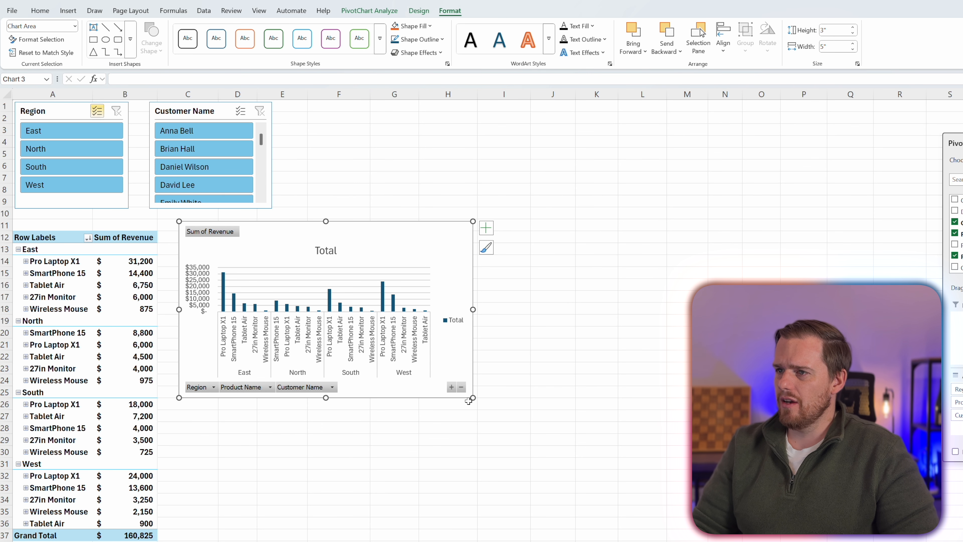
left_click_drag(471, 398, 623, 515)
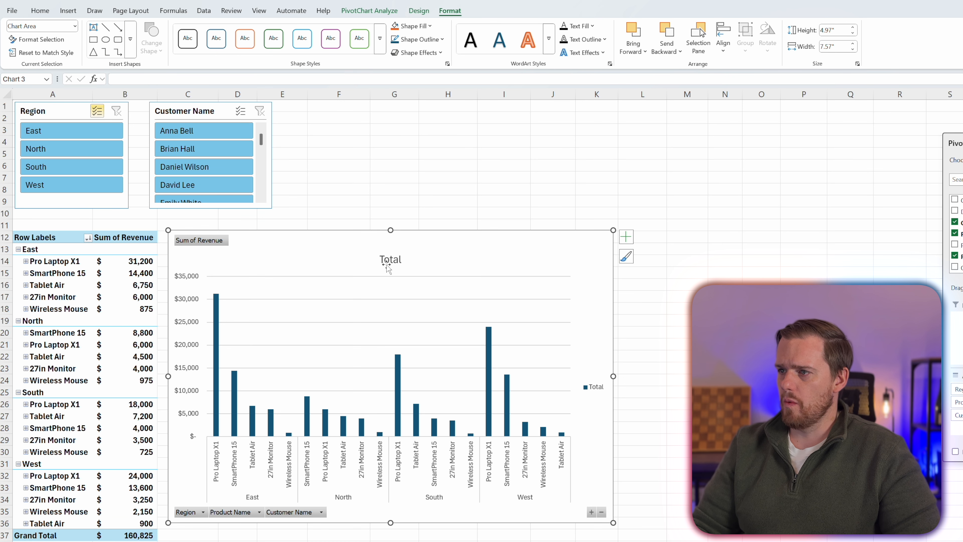
Change the PivotChart's title to "Product Revenue"
left_click(385, 261)
left_click(386, 261)
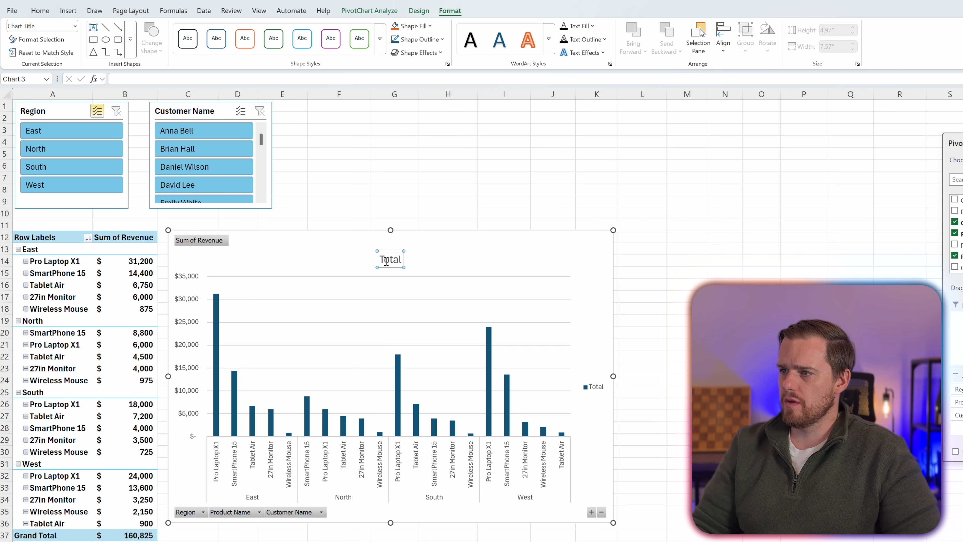
double_click(386, 261)
key("BackSpace")
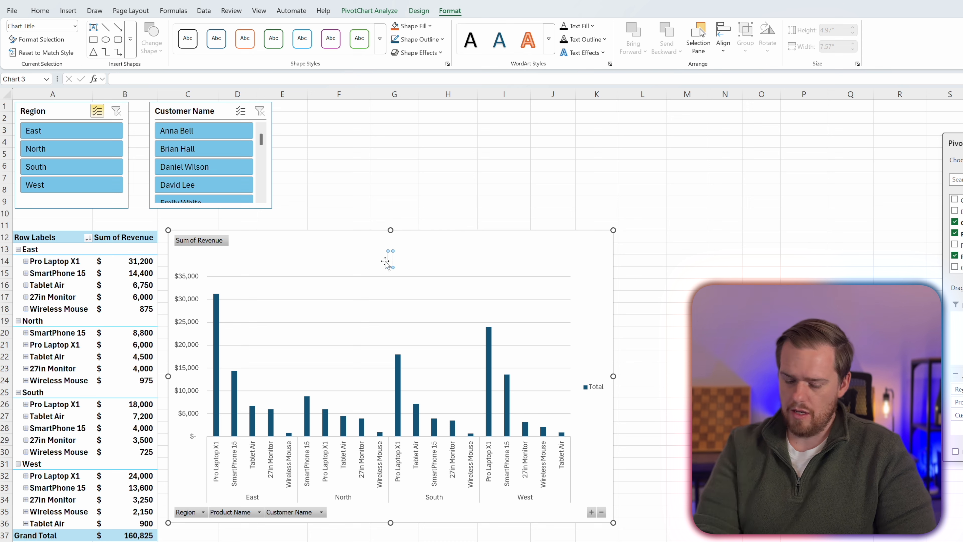
type("Product Reven")
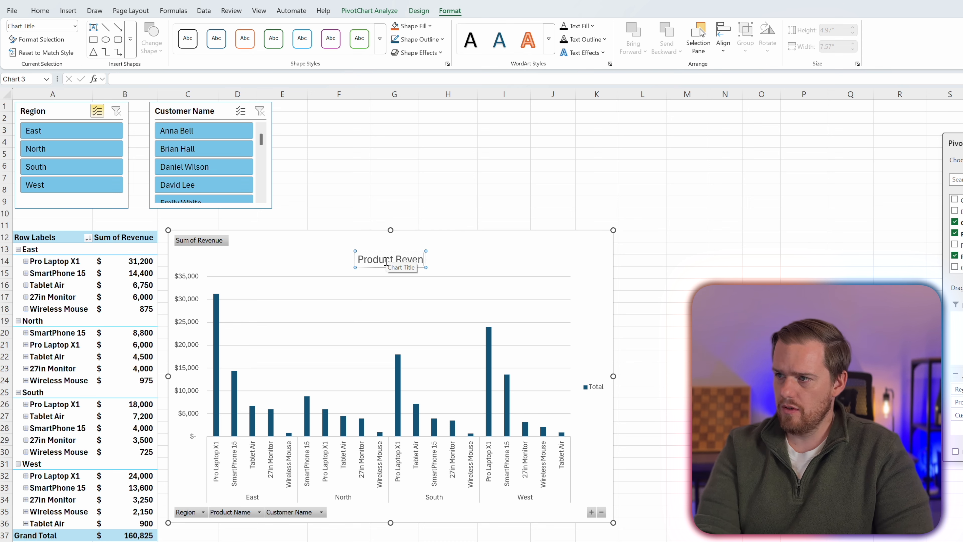
type("ue")
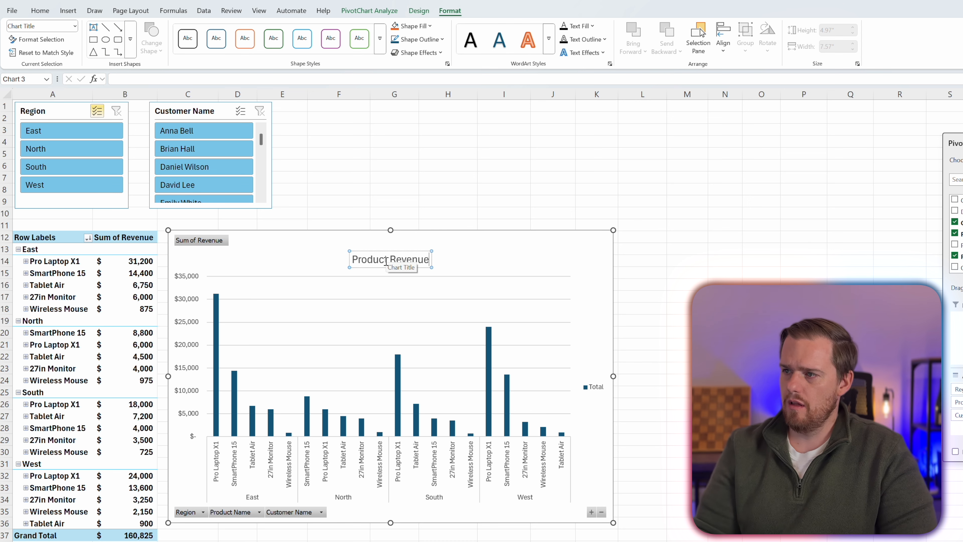
left_click(469, 265)
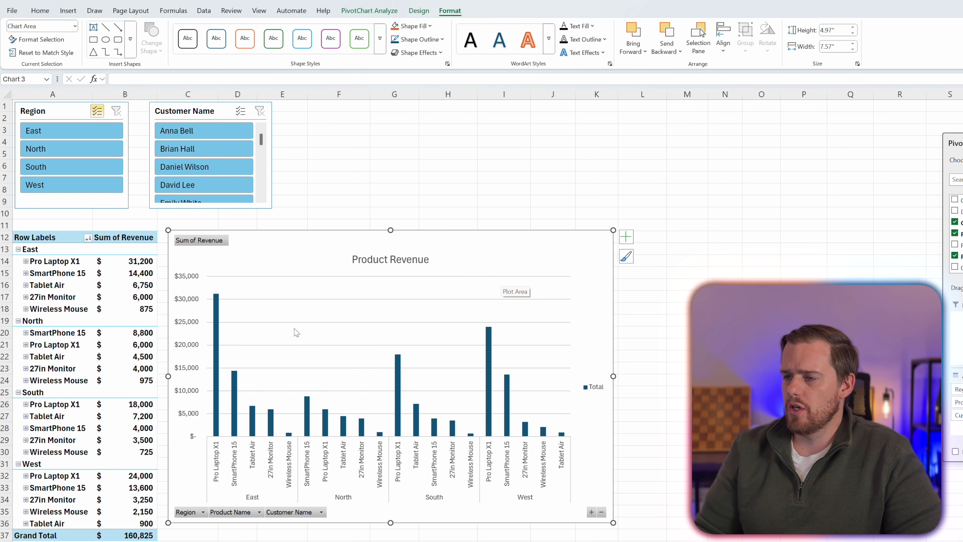
Add data labels to the revenue columns in the PivotChart
left_click(218, 361)
right_click(218, 361)
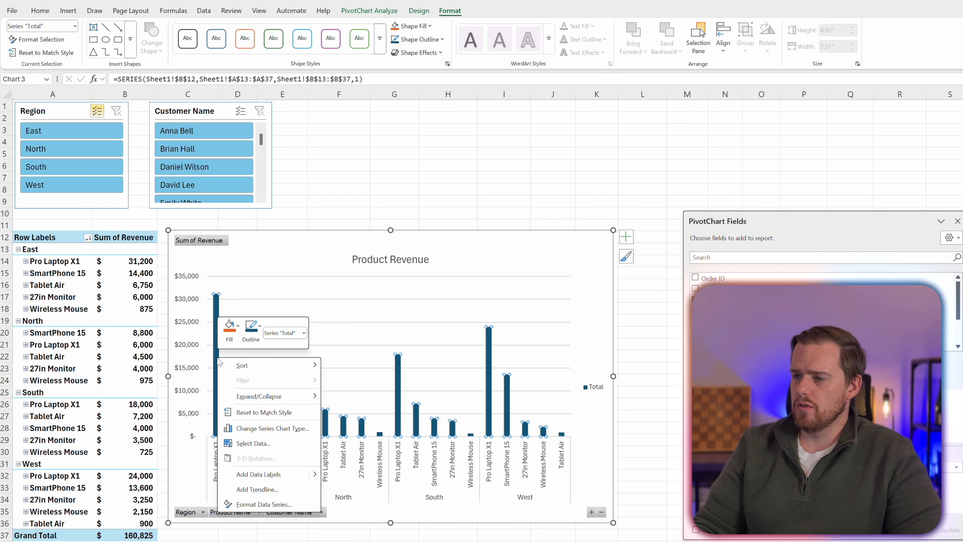
mouse_move(313, 478)
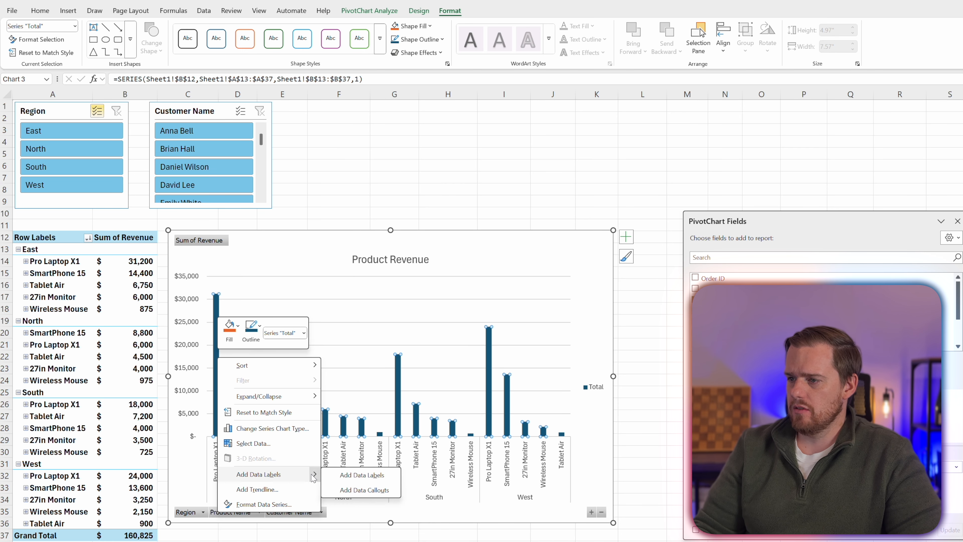
left_click(349, 474)
left_click(378, 390)
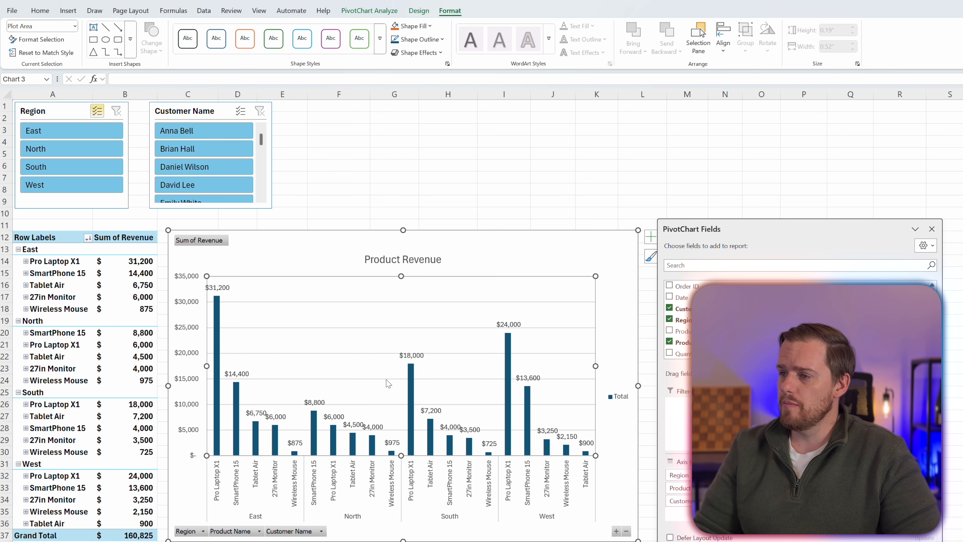
Format the chart's data labels as Currency with 0 decimal places, and remove the horizontal gridlines
left_click(409, 360)
right_click(409, 360)
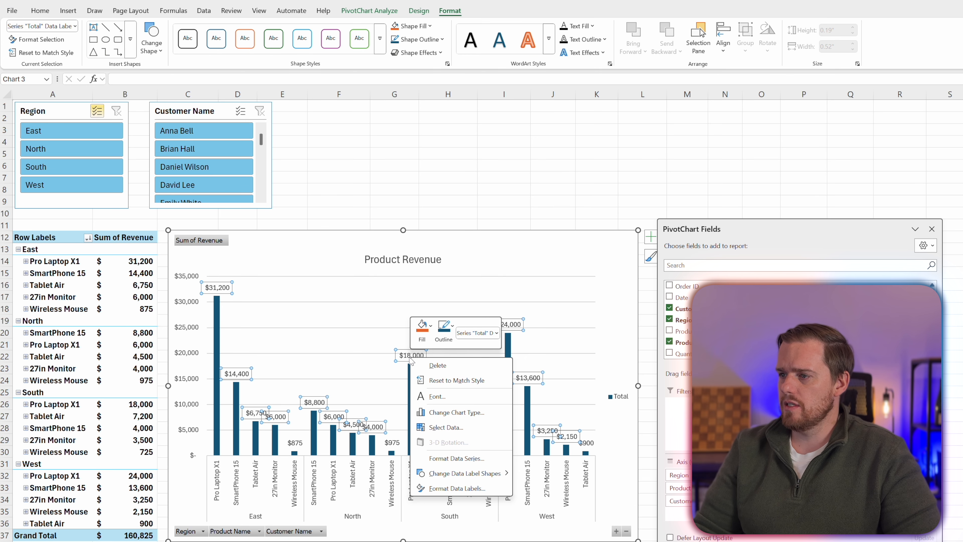
left_click(438, 489)
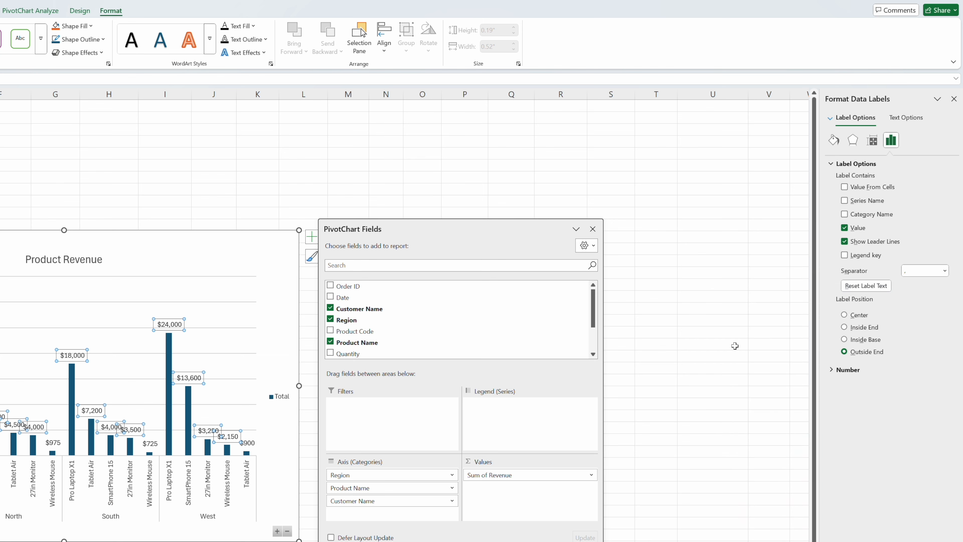
left_click(848, 369)
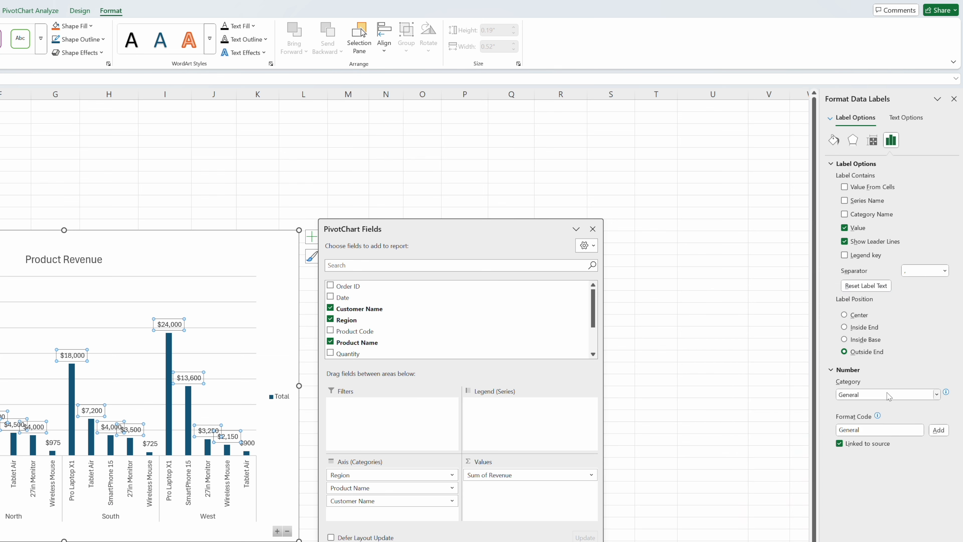
left_click(936, 394)
left_click(848, 426)
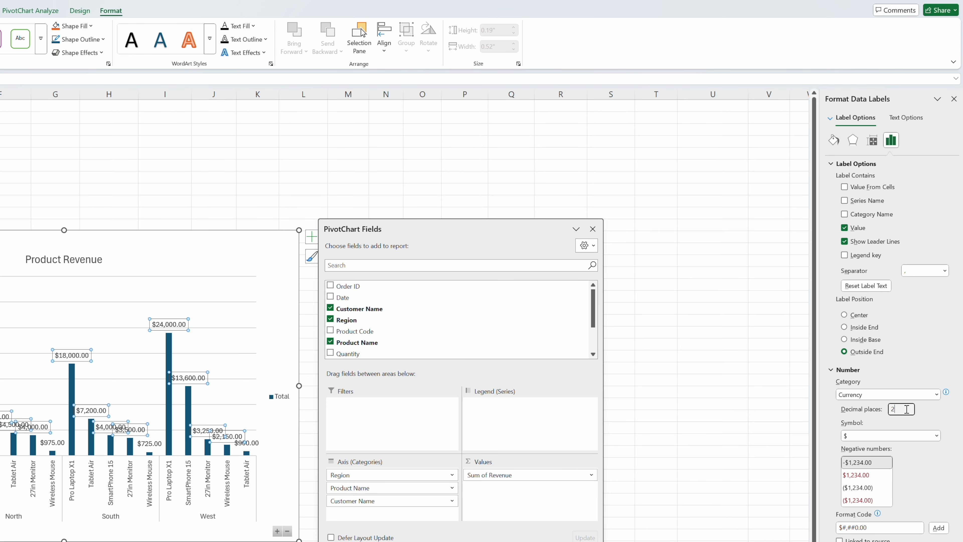
key("Return")
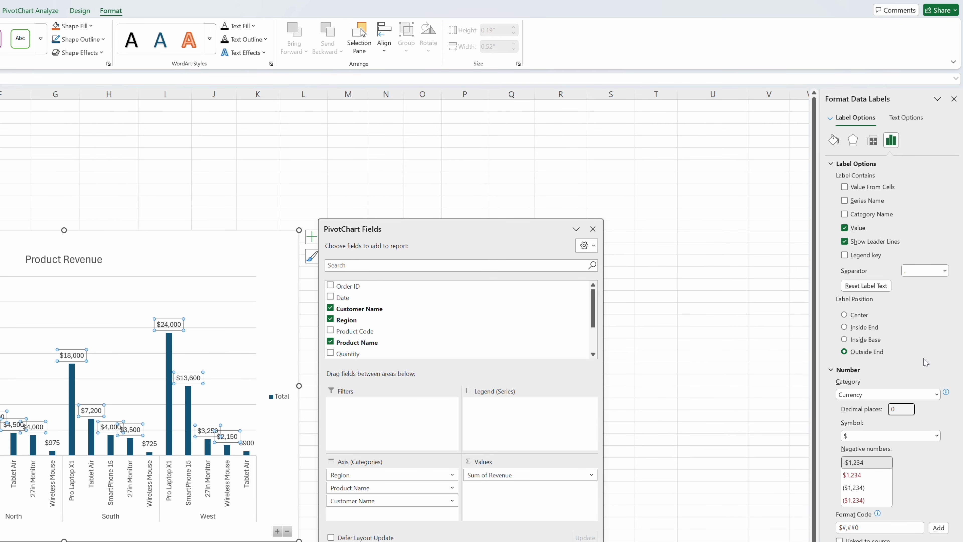
left_click(62, 303)
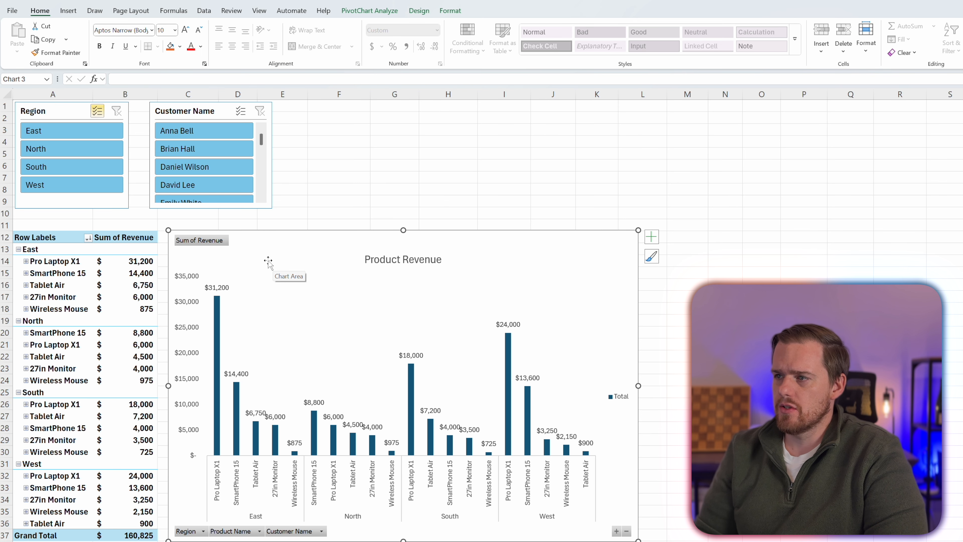
Exclude the East region from the PivotChart, restore it, and filter to the fourth customer listed in the Customer Name slicer
left_click(86, 134)
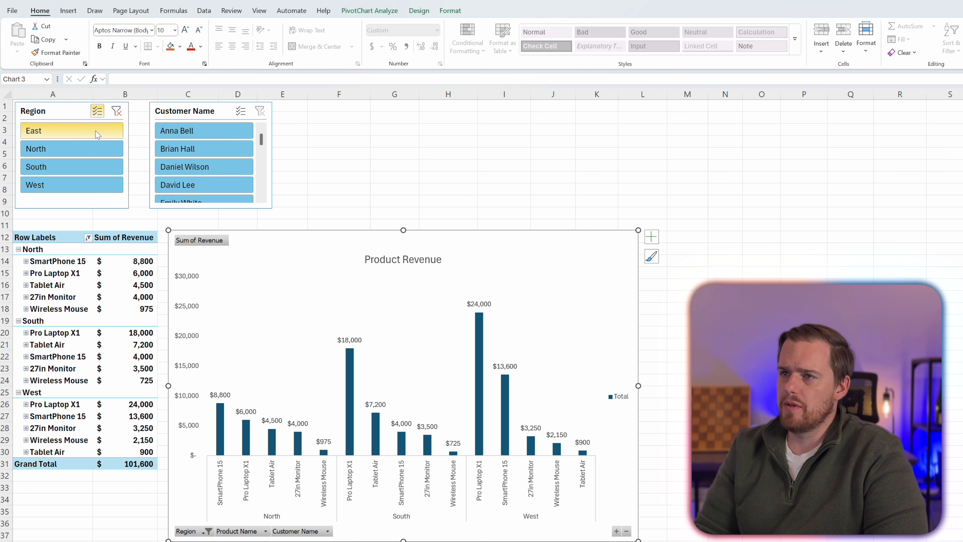
left_click(203, 185)
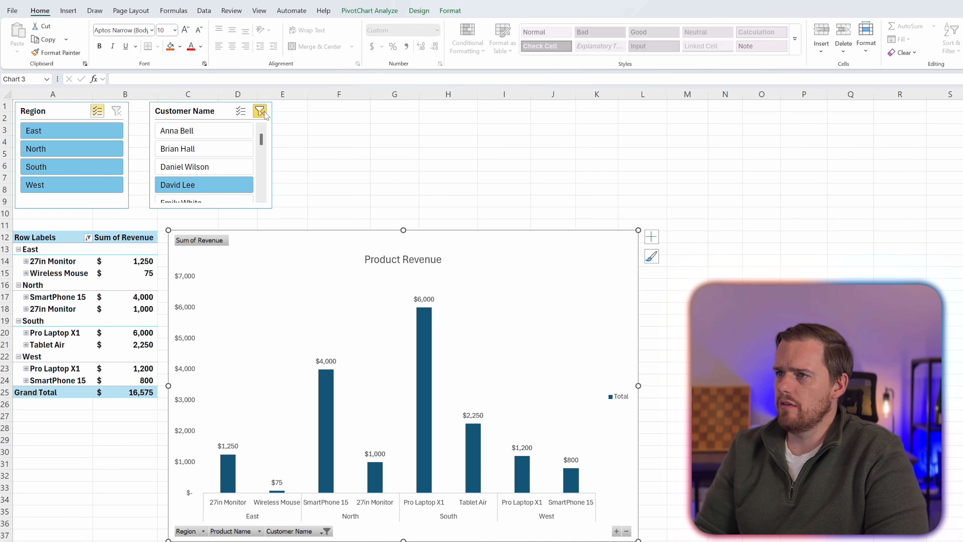
Clear the Customer Name slicer's filter and turn off the worksheet's gridlines
left_click(260, 111)
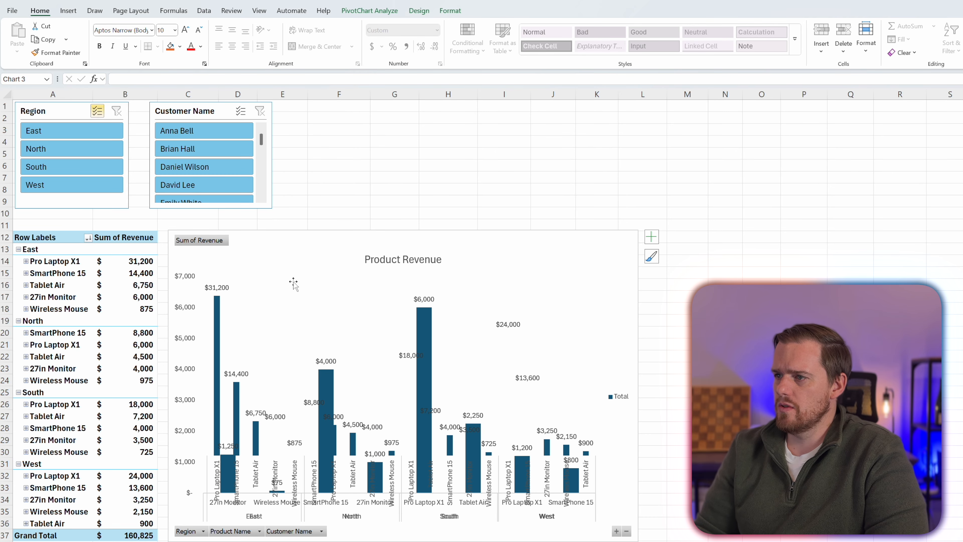
left_click(326, 142)
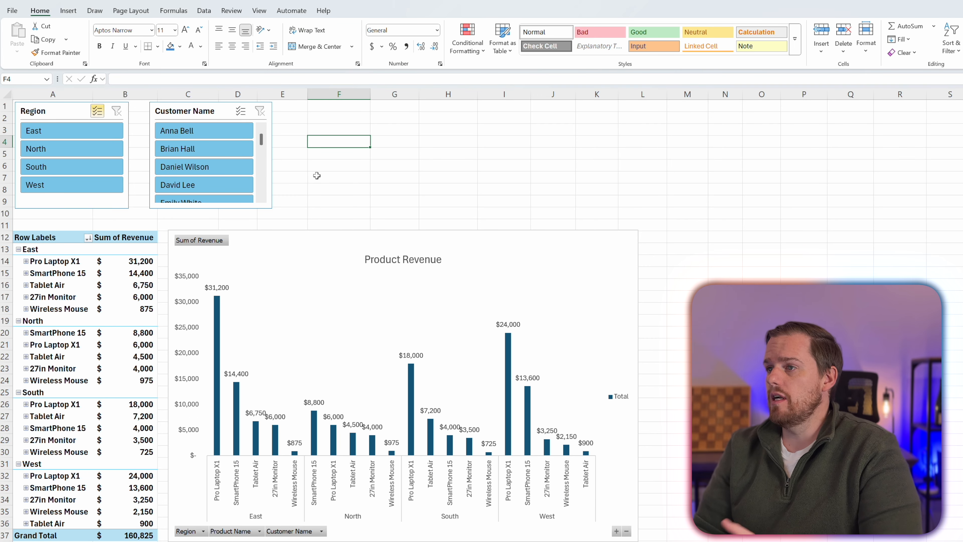
left_click(259, 10)
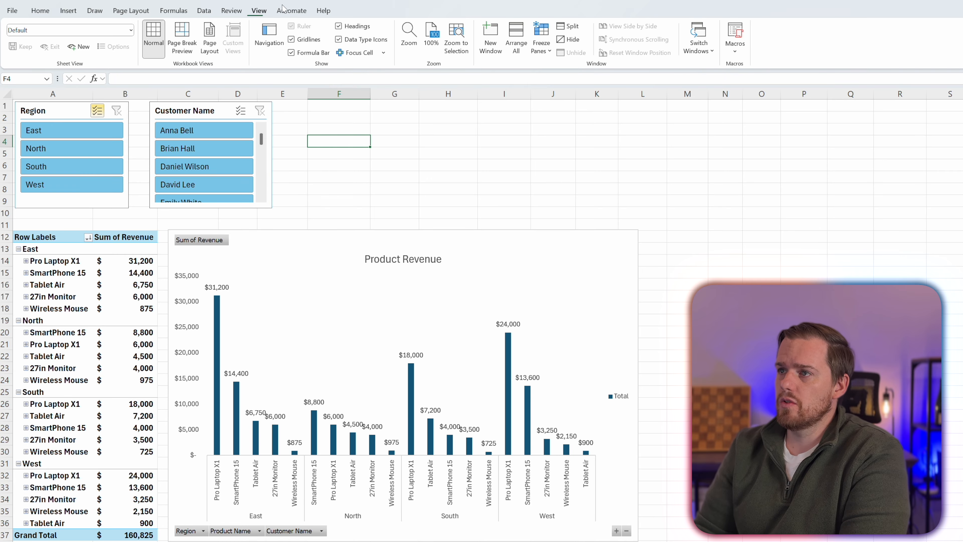
left_click(291, 39)
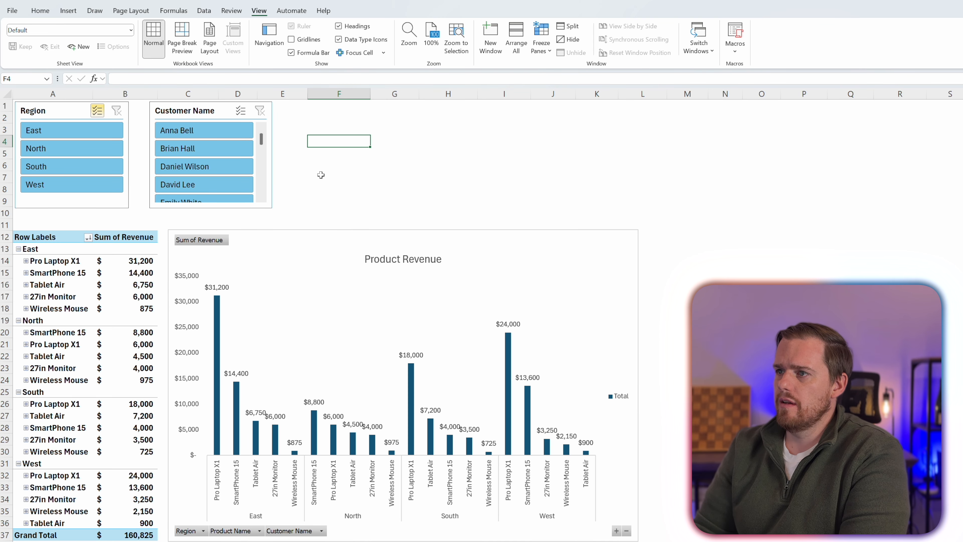
Rename the Sheet1 worksheet as "Dashboard"
left_click(337, 173)
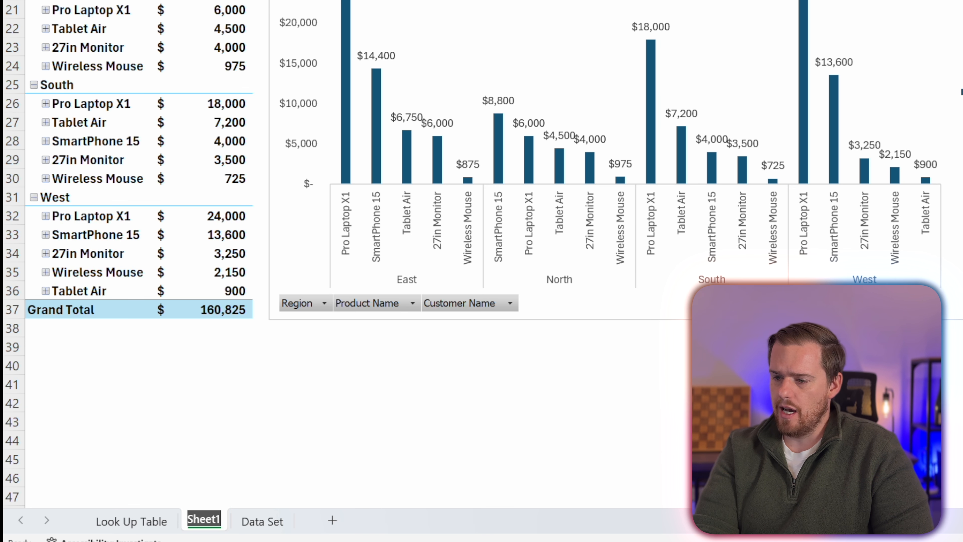
type("Dashboard")
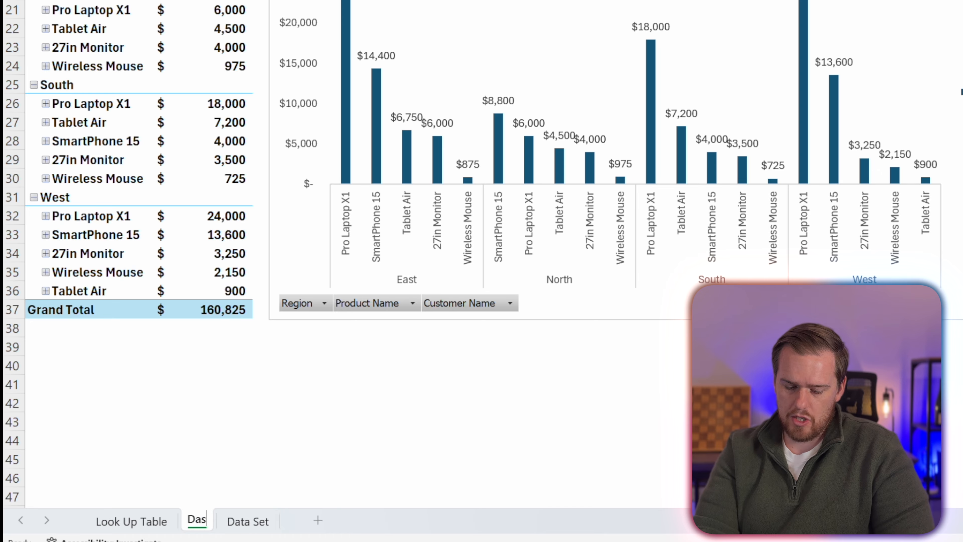
key("Return")
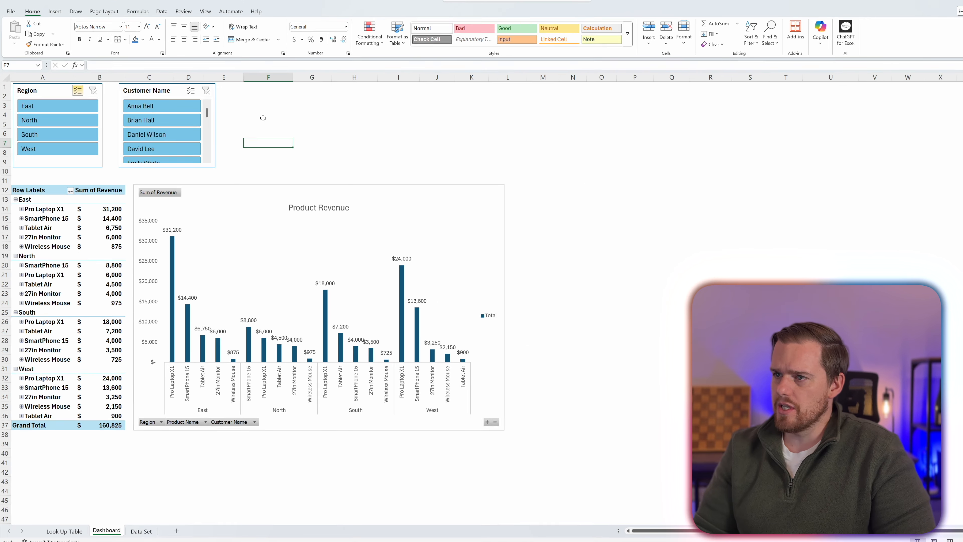
Build the new PivotTable beside the chart with Region, Product Name and Customer Name as rows and Revenue as values
left_click(123, 463)
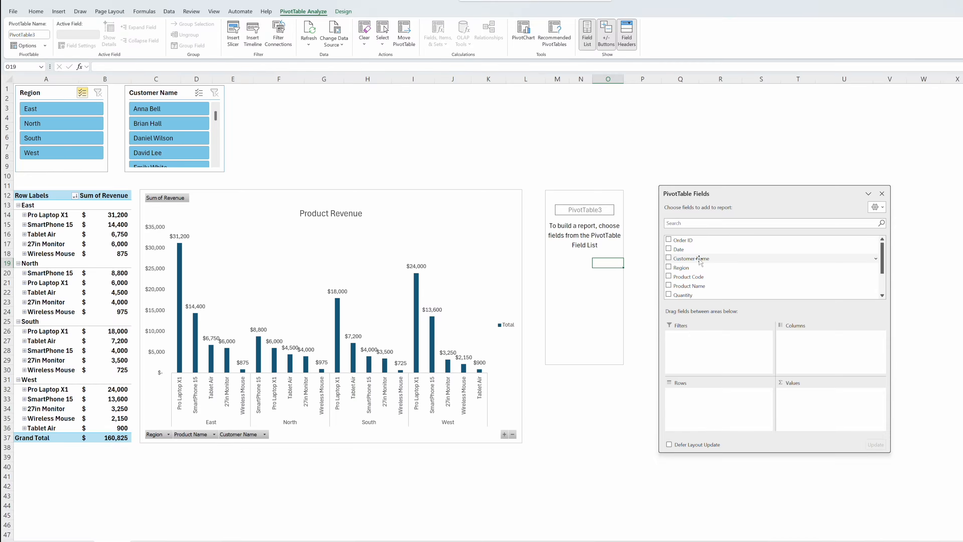
left_click_drag(699, 268, 712, 393)
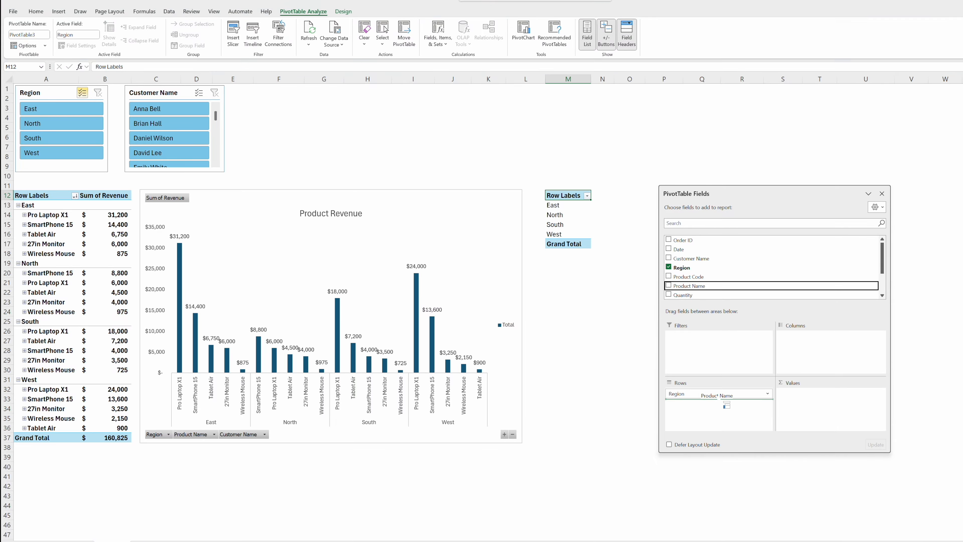
left_click(668, 285)
left_click_drag(691, 258, 709, 427)
scroll(720, 280, "down", 2)
left_click_drag(683, 280, 788, 392)
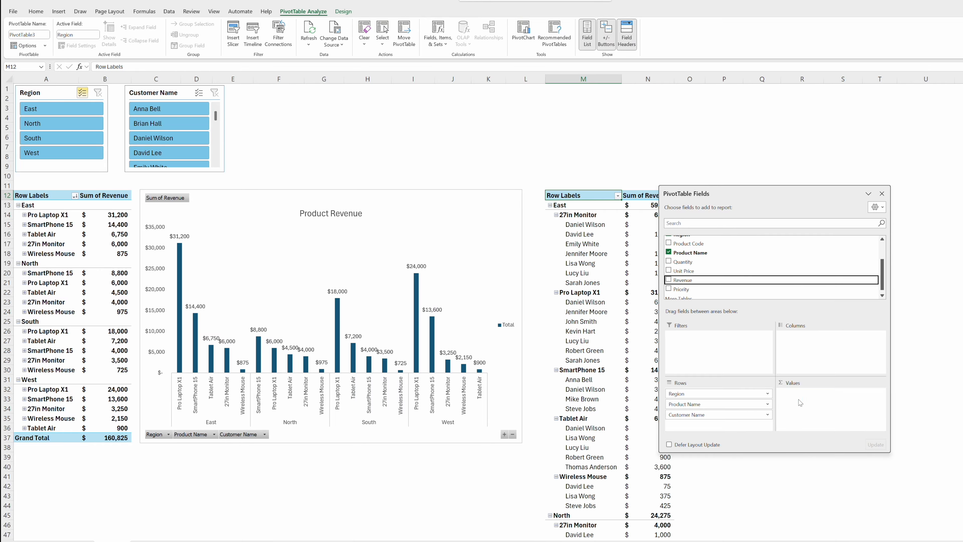
Add the Priority field as a report filter on the new PivotTable
scroll(712, 301, "up", 2)
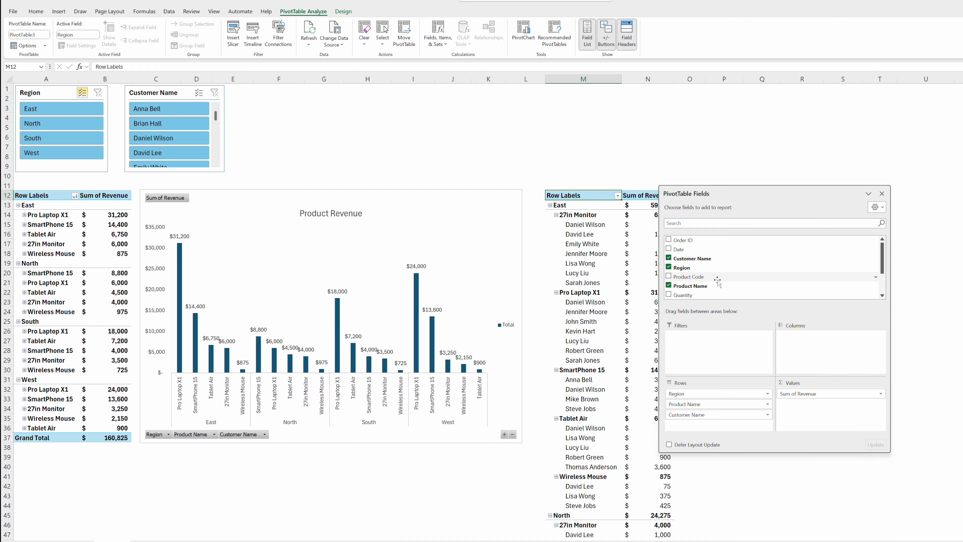
scroll(707, 281, "down", 2)
left_click_drag(702, 284, 706, 347)
Filter the new PivotTable to show only the Priority orders
left_click(670, 176)
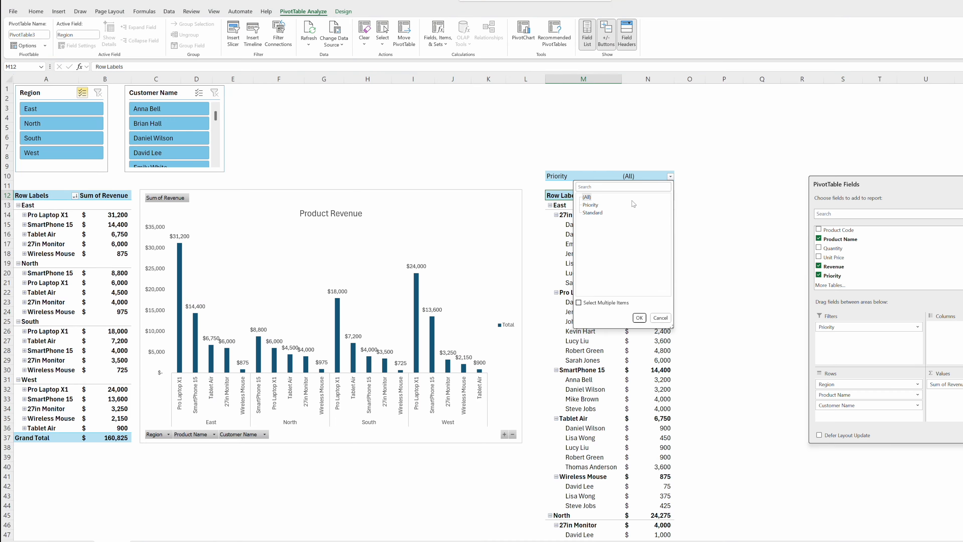
left_click(589, 205)
left_click(587, 303)
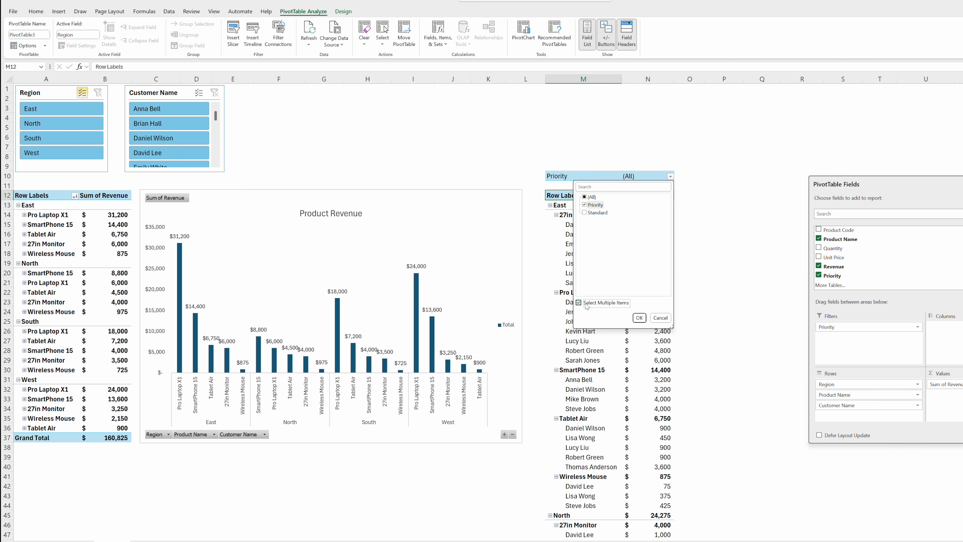
left_click(586, 303)
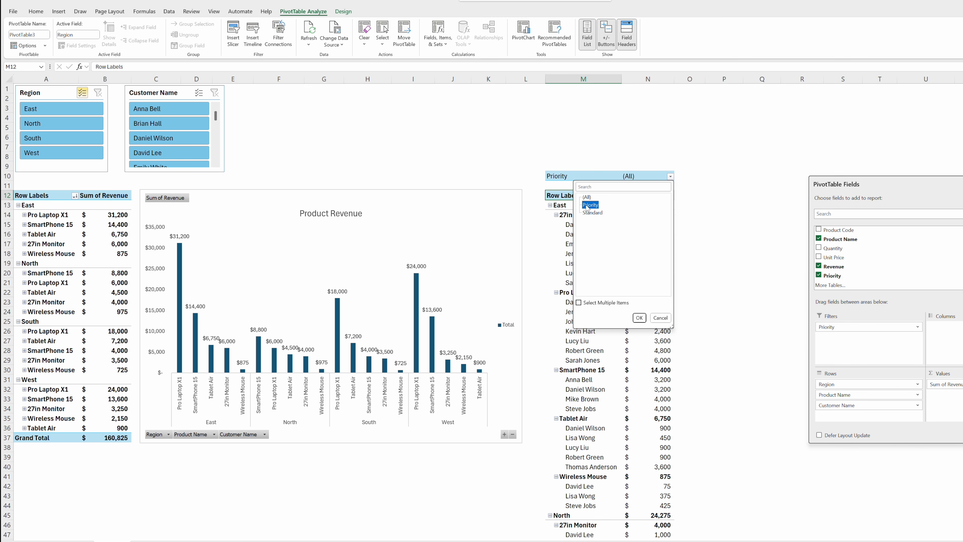
left_click(639, 318)
scroll(630, 266, "down", 3)
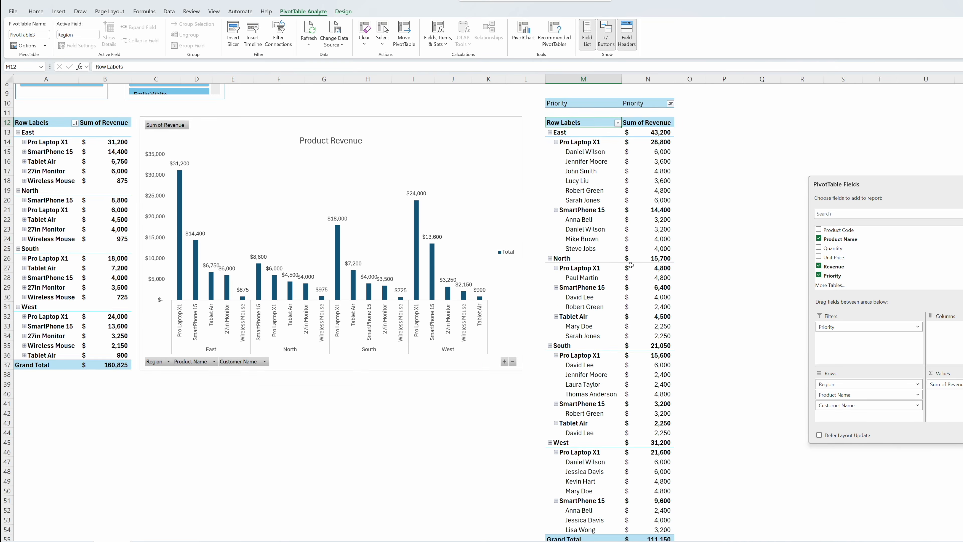
scroll(630, 265, "down", 4)
scroll(630, 264, "up", 5)
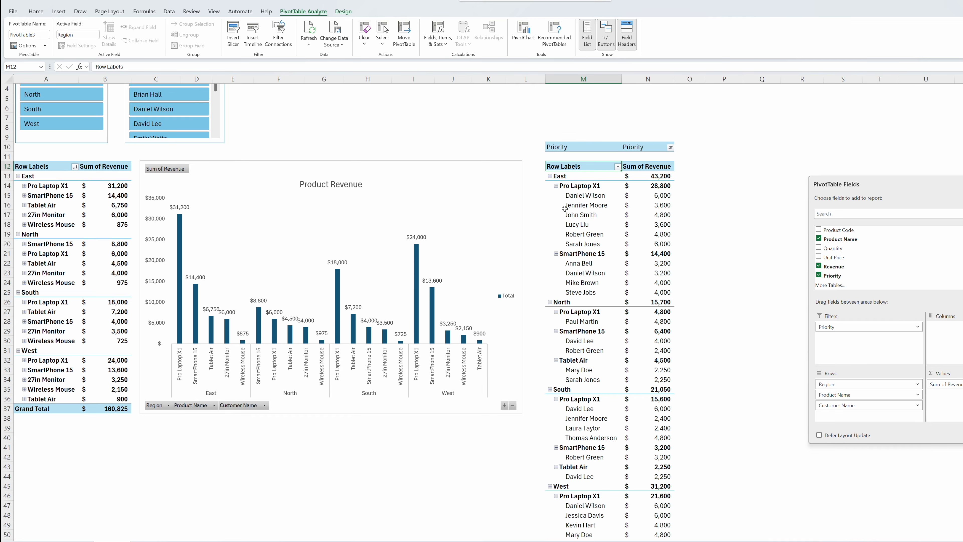
Collapse the Priority-filtered PivotTable to its Region rows
right_click(552, 176)
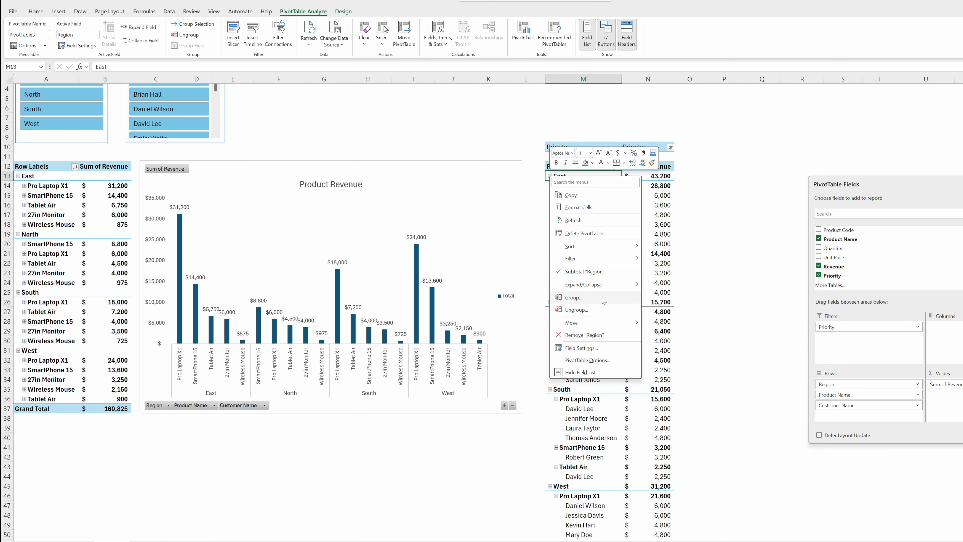
left_click(697, 321)
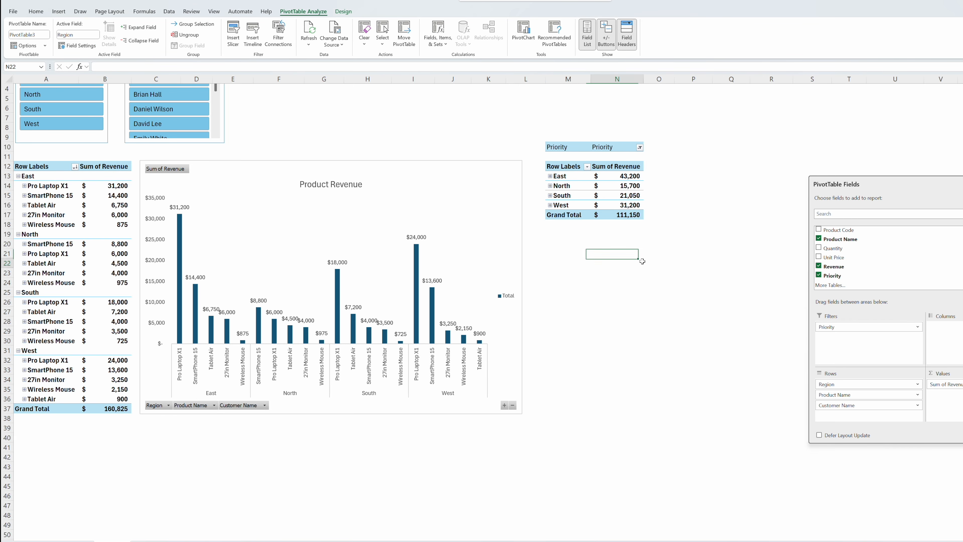
left_click(700, 176)
left_click(571, 151)
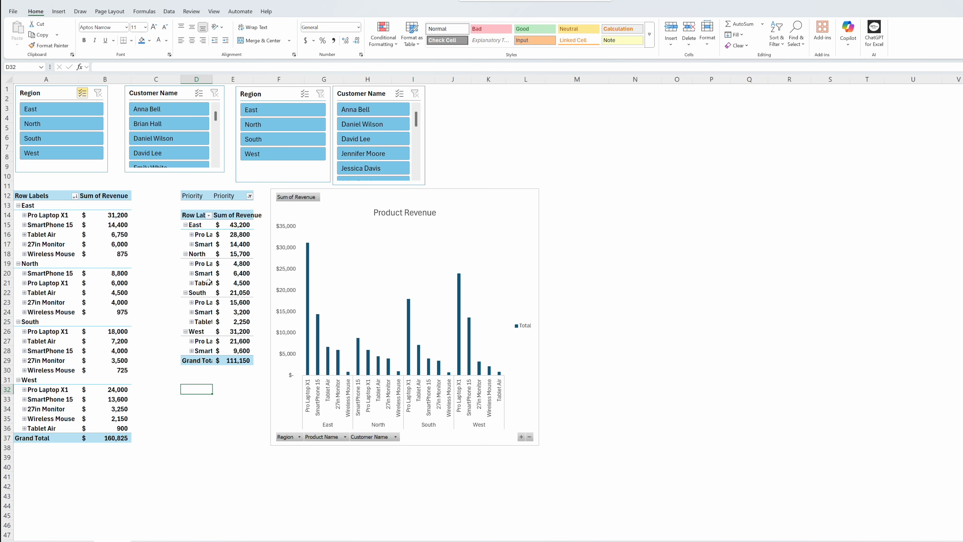
Insert a Line PivotChart based on the Priority-filtered PivotTable
left_click(221, 247)
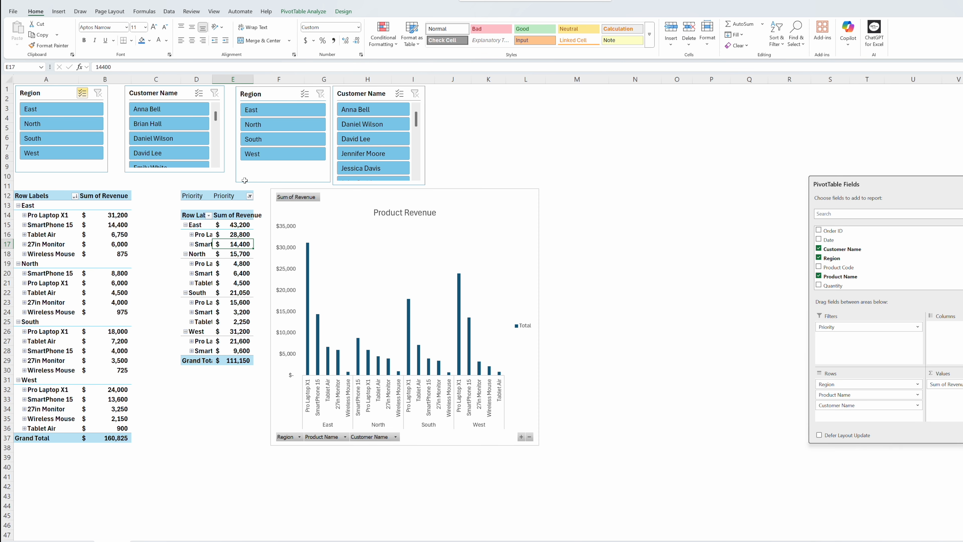
left_click(310, 14)
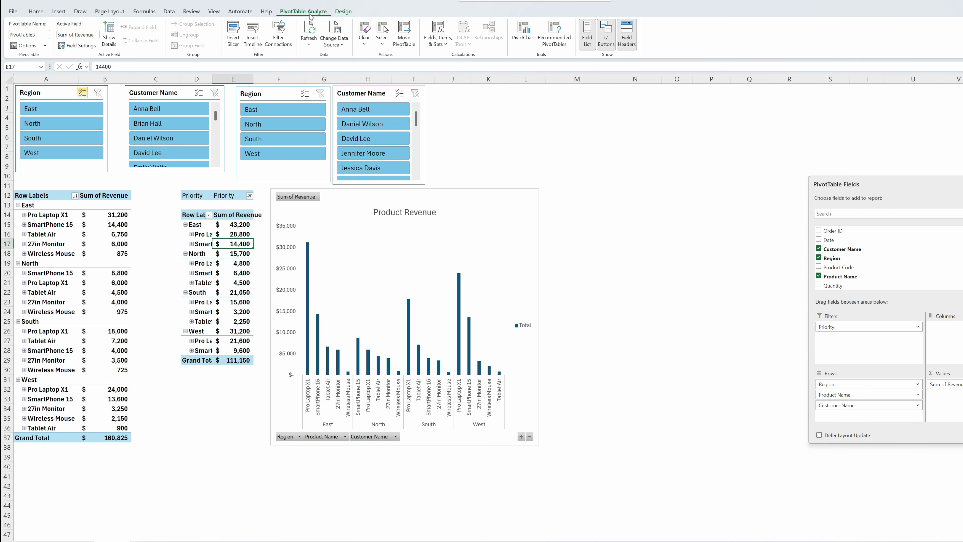
left_click(533, 47)
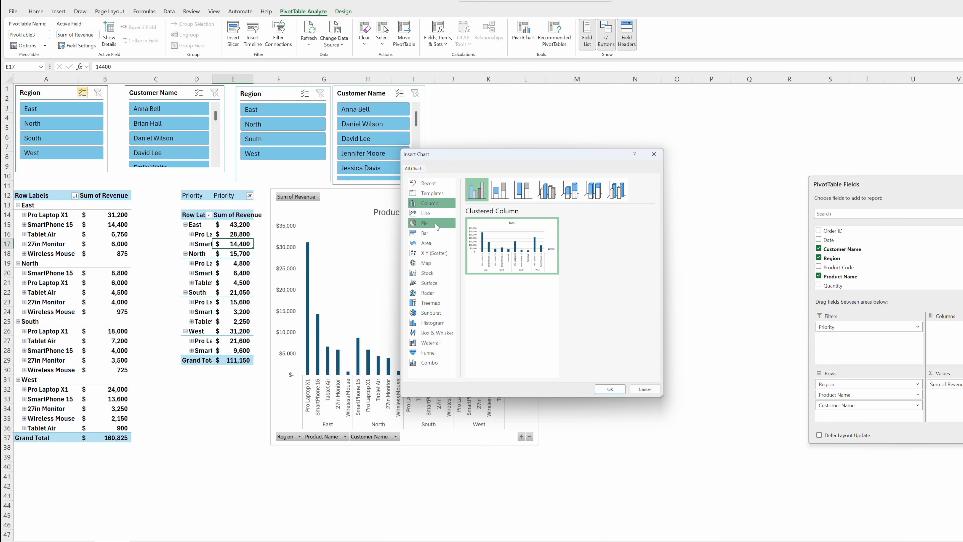
left_click(430, 214)
mouse_move(493, 242)
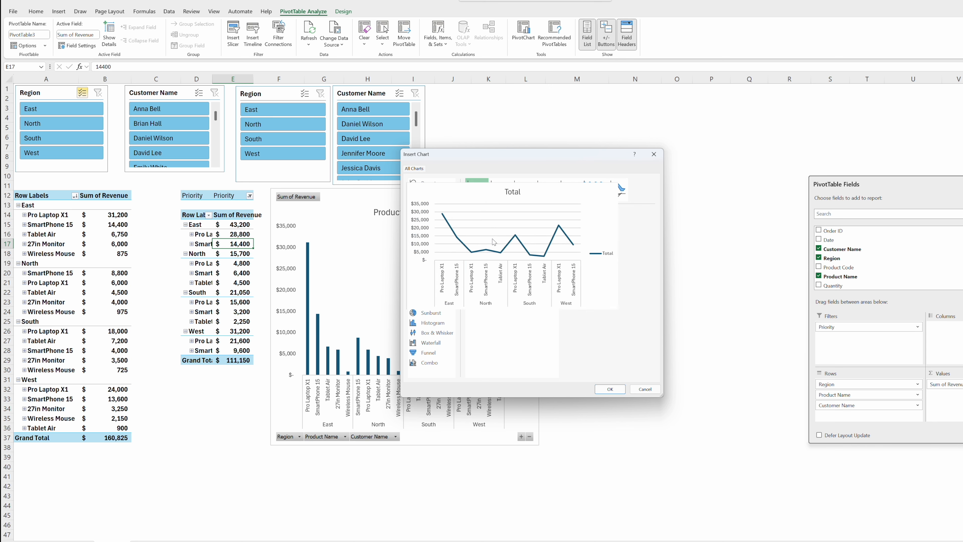
left_click(610, 389)
Place the line chart to the right of the Product Revenue chart and resize it to align with that chart's height
left_click_drag(535, 271, 664, 246)
left_click_drag(542, 363, 543, 446)
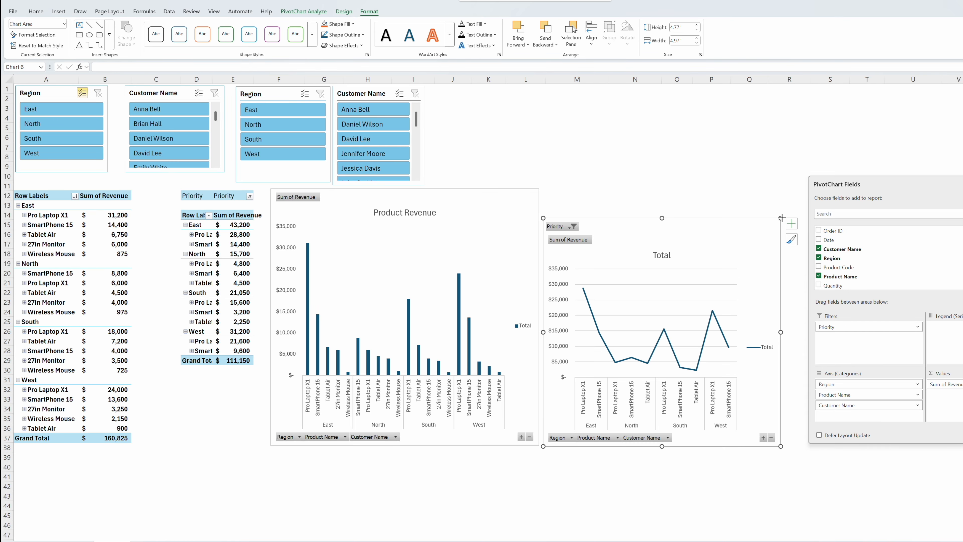
left_click_drag(781, 218, 783, 186)
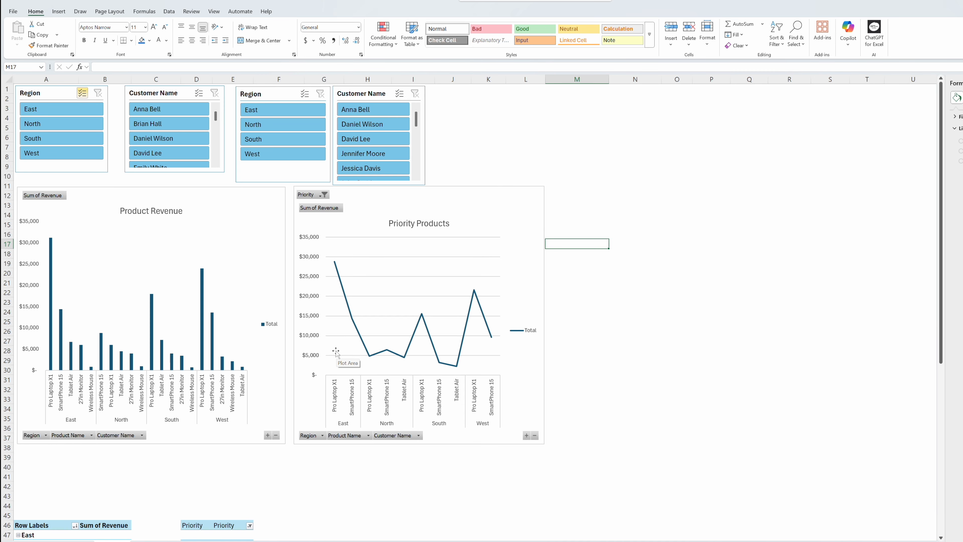
Try the two Region slicers by showing only East in Priority Products and excluding East from Product Revenue, and clear both filters
left_click(272, 113)
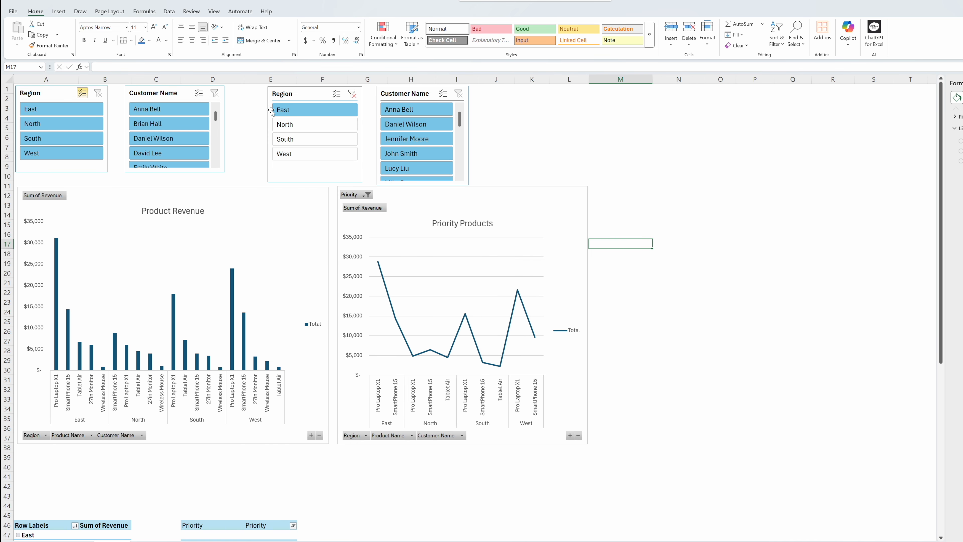
left_click(56, 111)
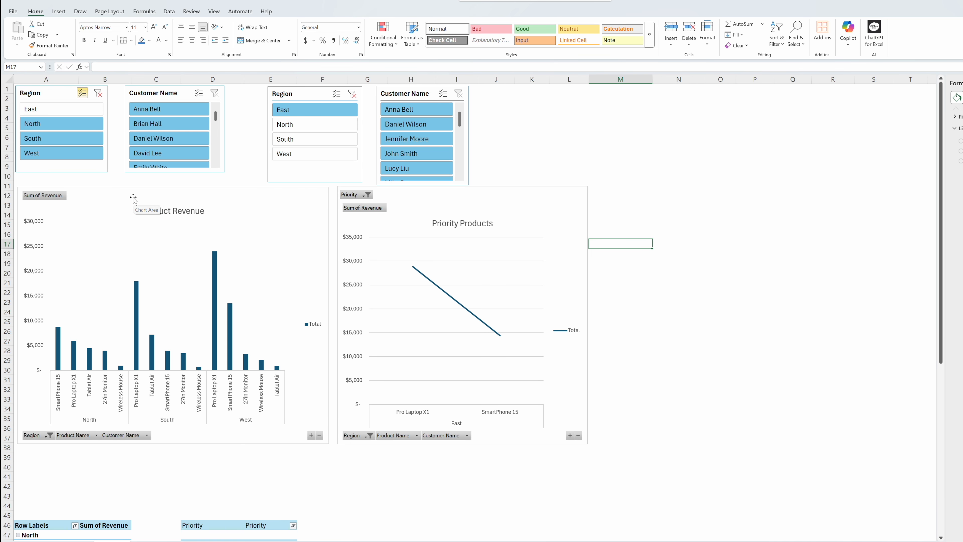
left_click(99, 95)
left_click(352, 93)
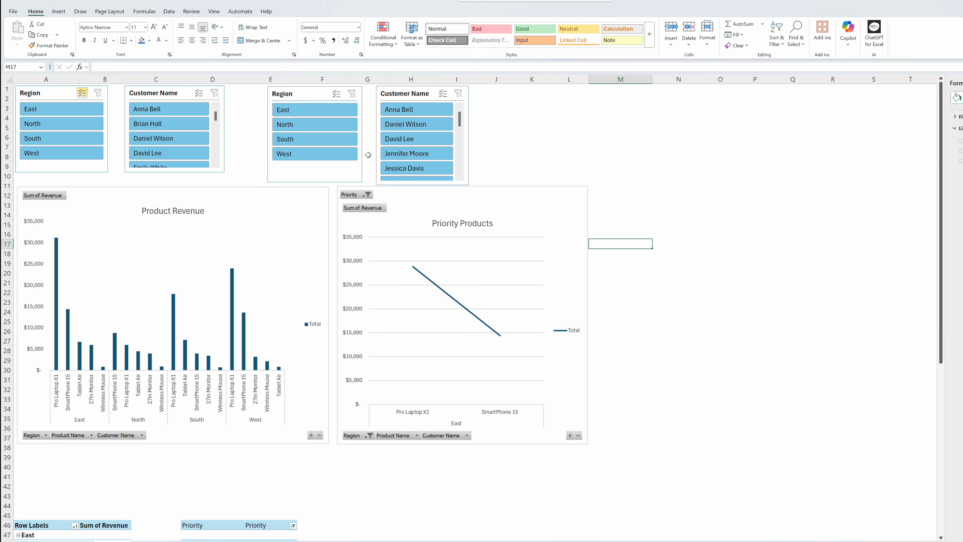
Filter the Priority Products chart to the West region with its Region slicer
left_click(307, 162)
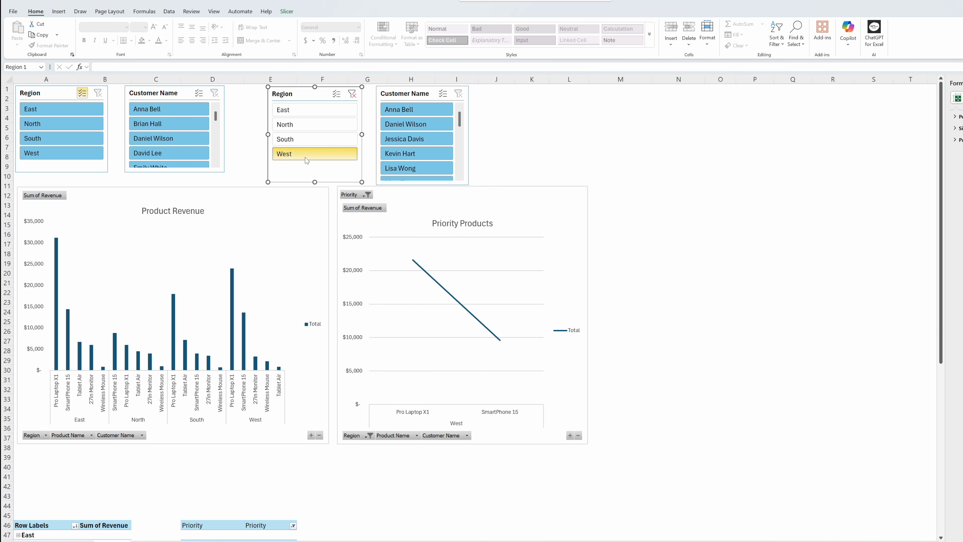
left_click(636, 205)
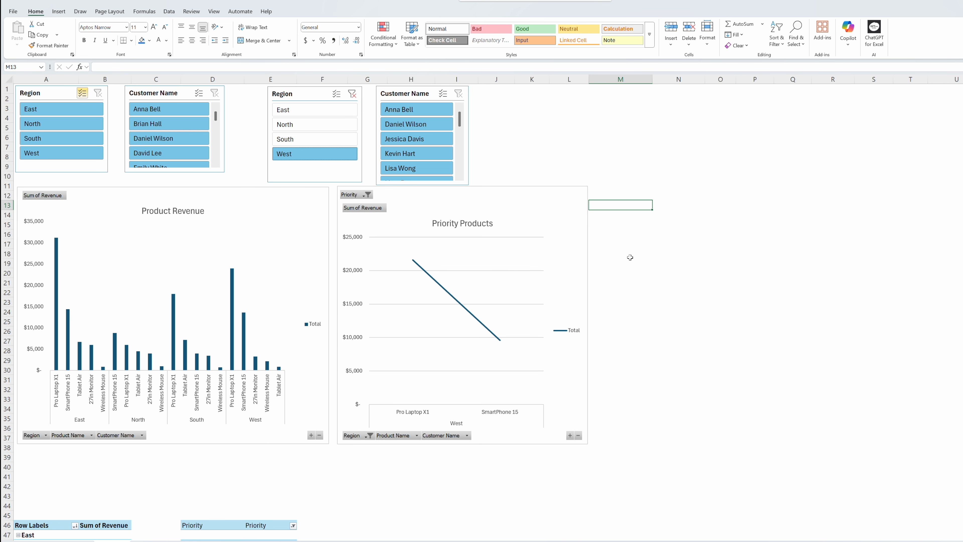
Apply red gradient-fill data bars to the whole Revenue column on the Data Set sheet
left_click(148, 541)
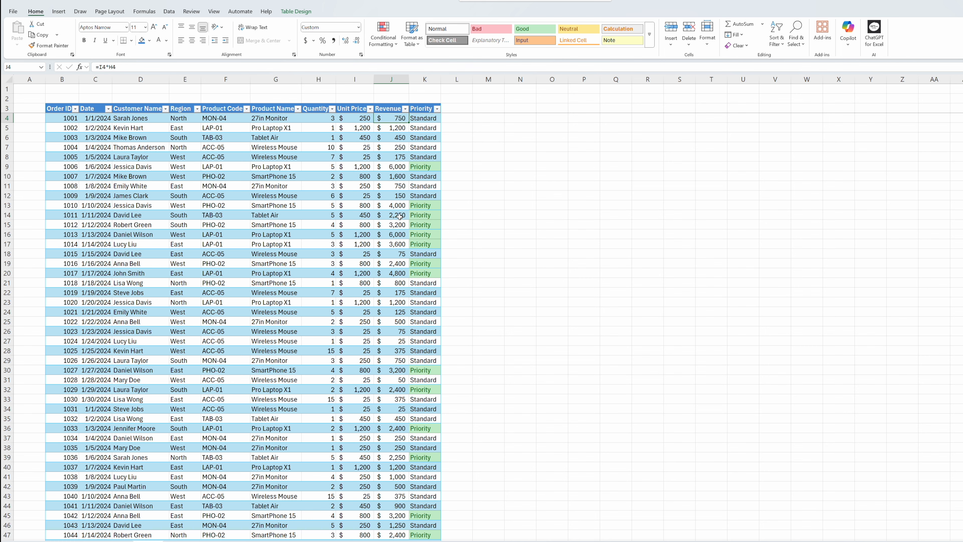
key("ctrl+shift+Down")
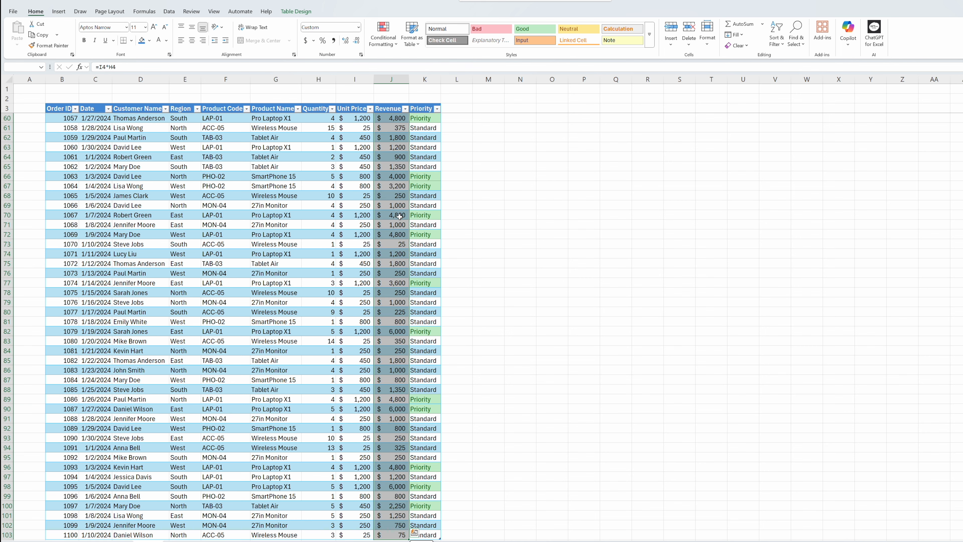
left_click(388, 46)
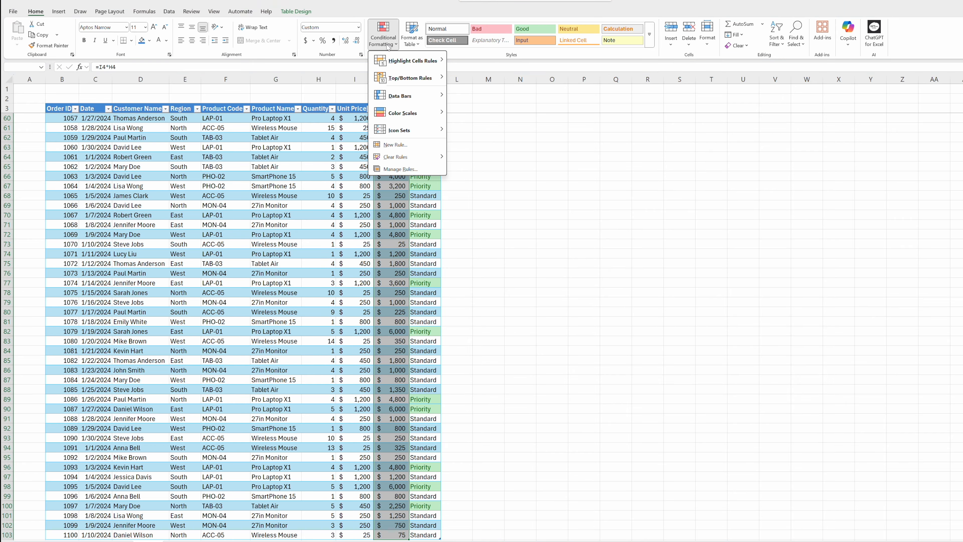
mouse_move(417, 103)
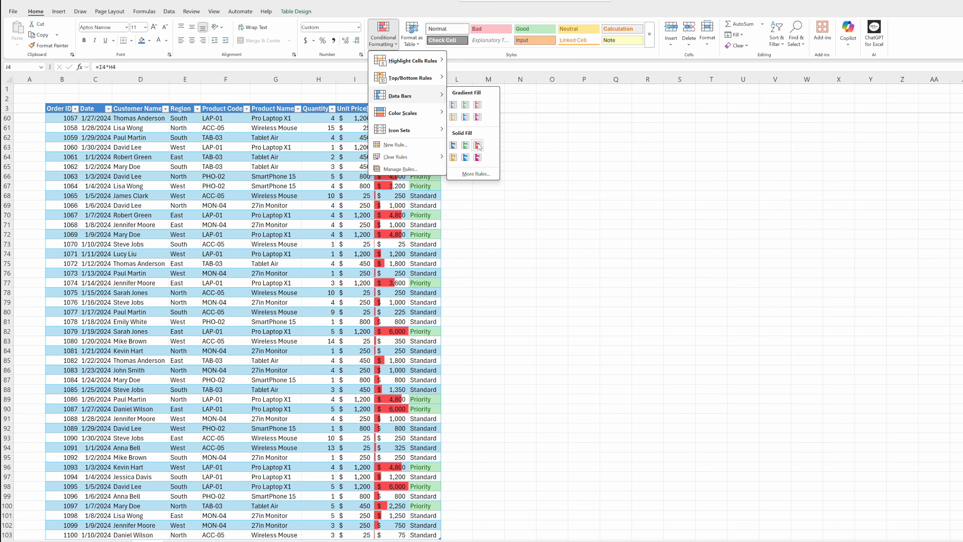
left_click(478, 106)
left_click(403, 156)
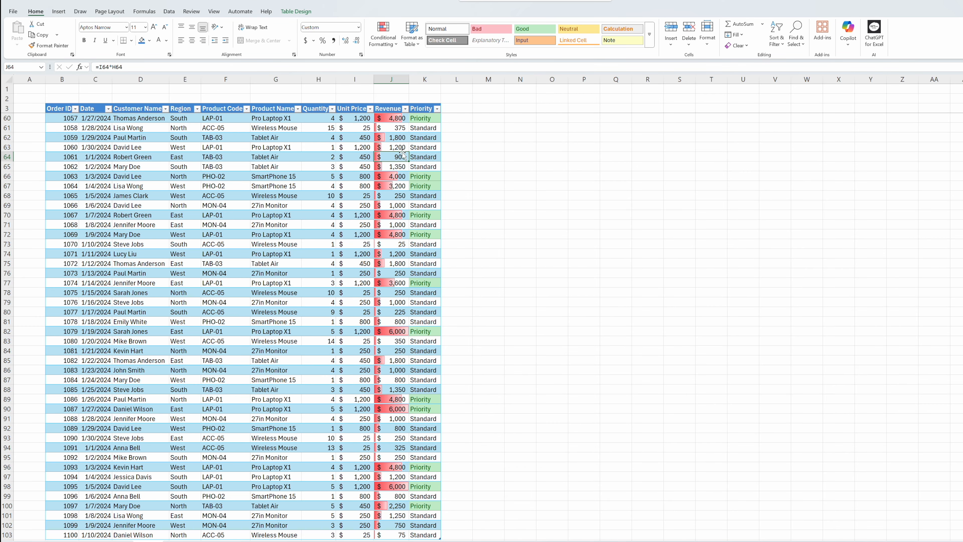
Sort the sales table by Revenue from largest to smallest and review the data bars down the sorted rows
scroll(394, 229, "down", 1)
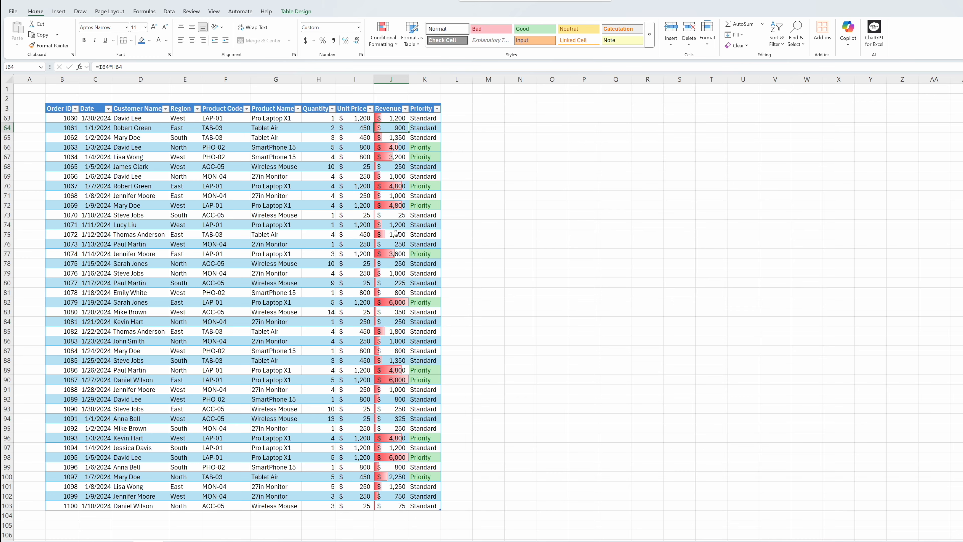
scroll(394, 233, "up", 10)
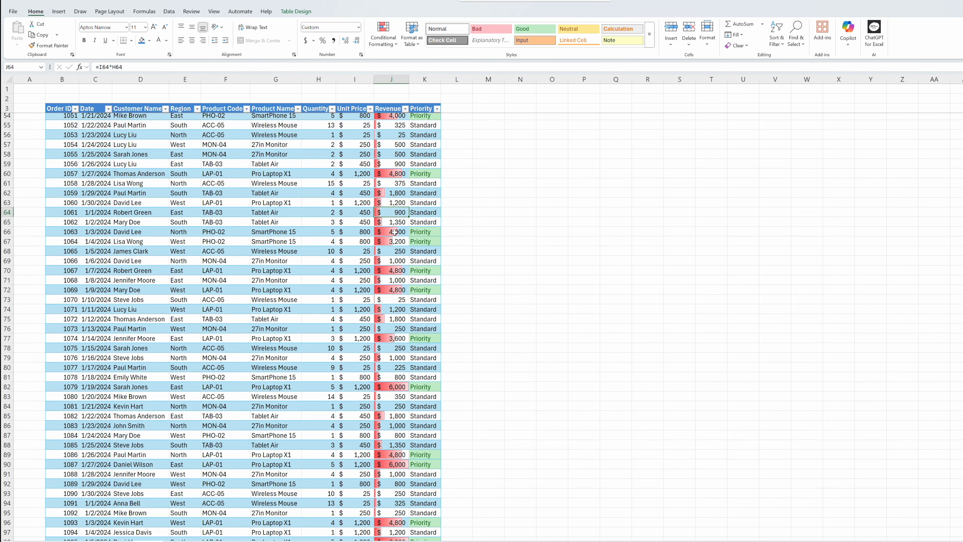
left_click(405, 108)
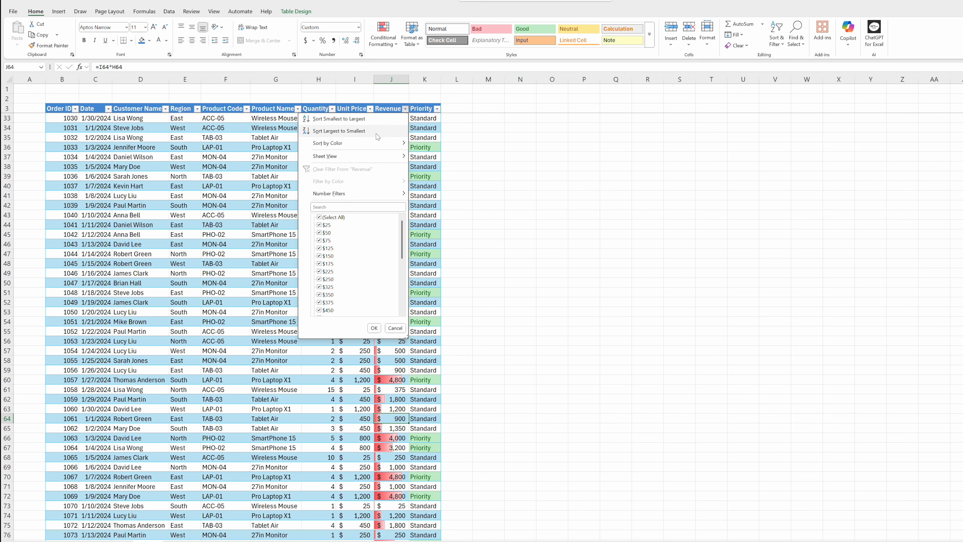
left_click(338, 131)
scroll(339, 176, "up", 10)
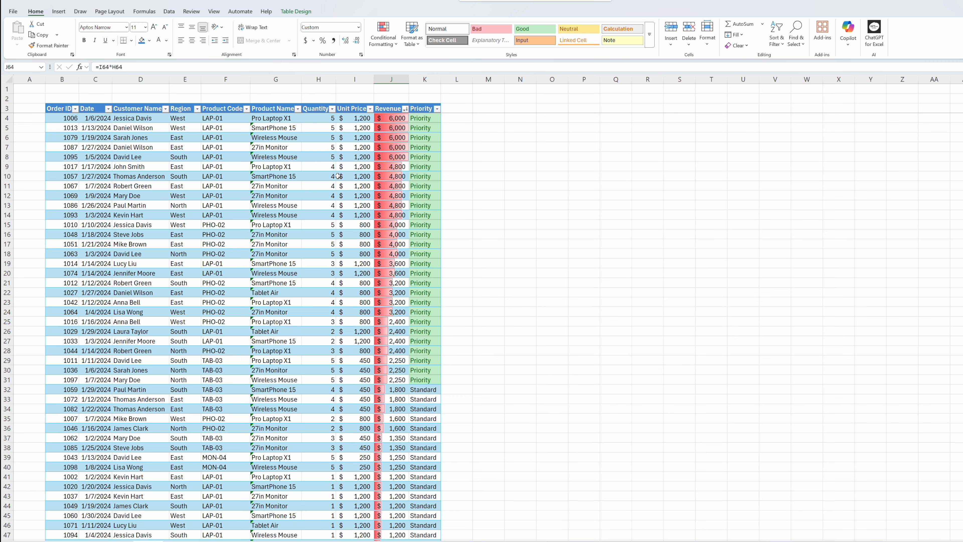
scroll(336, 176, "down", 14)
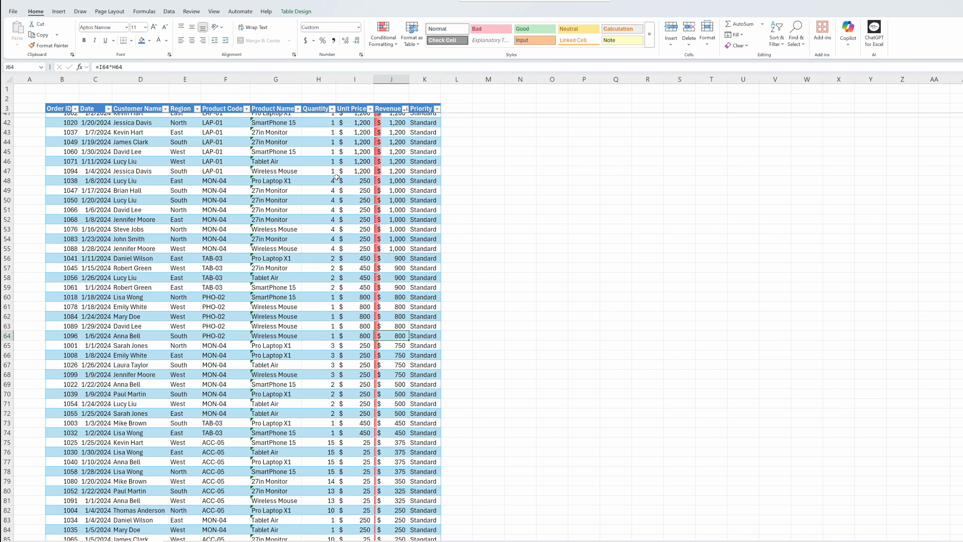
Undo the Revenue sort and look through the table rows in their original order
key("ctrl+z")
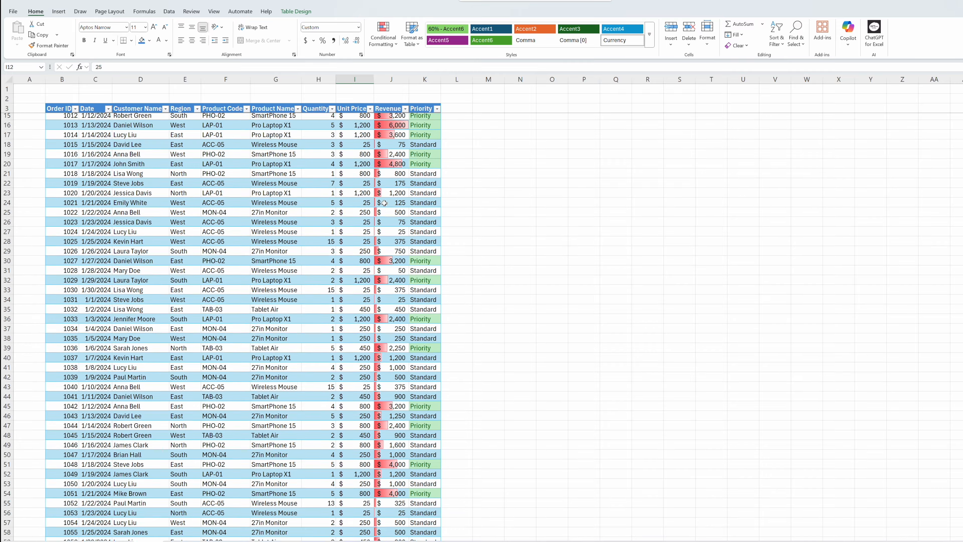
scroll(384, 203, "down", 11)
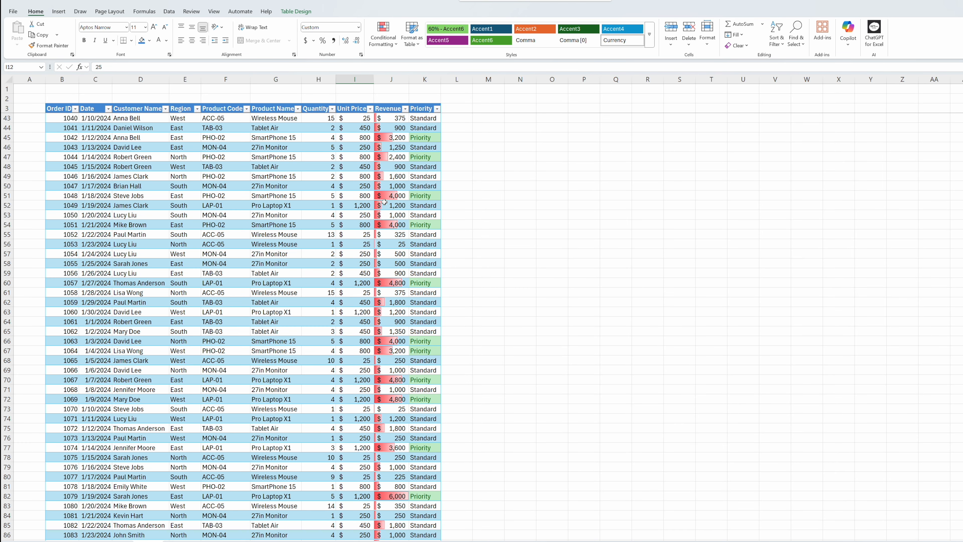
scroll(383, 203, "down", 3)
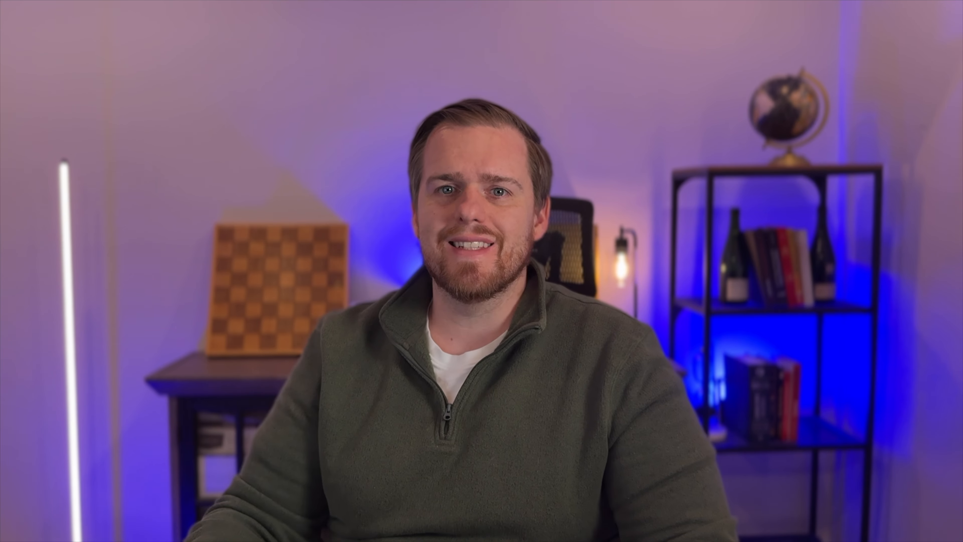